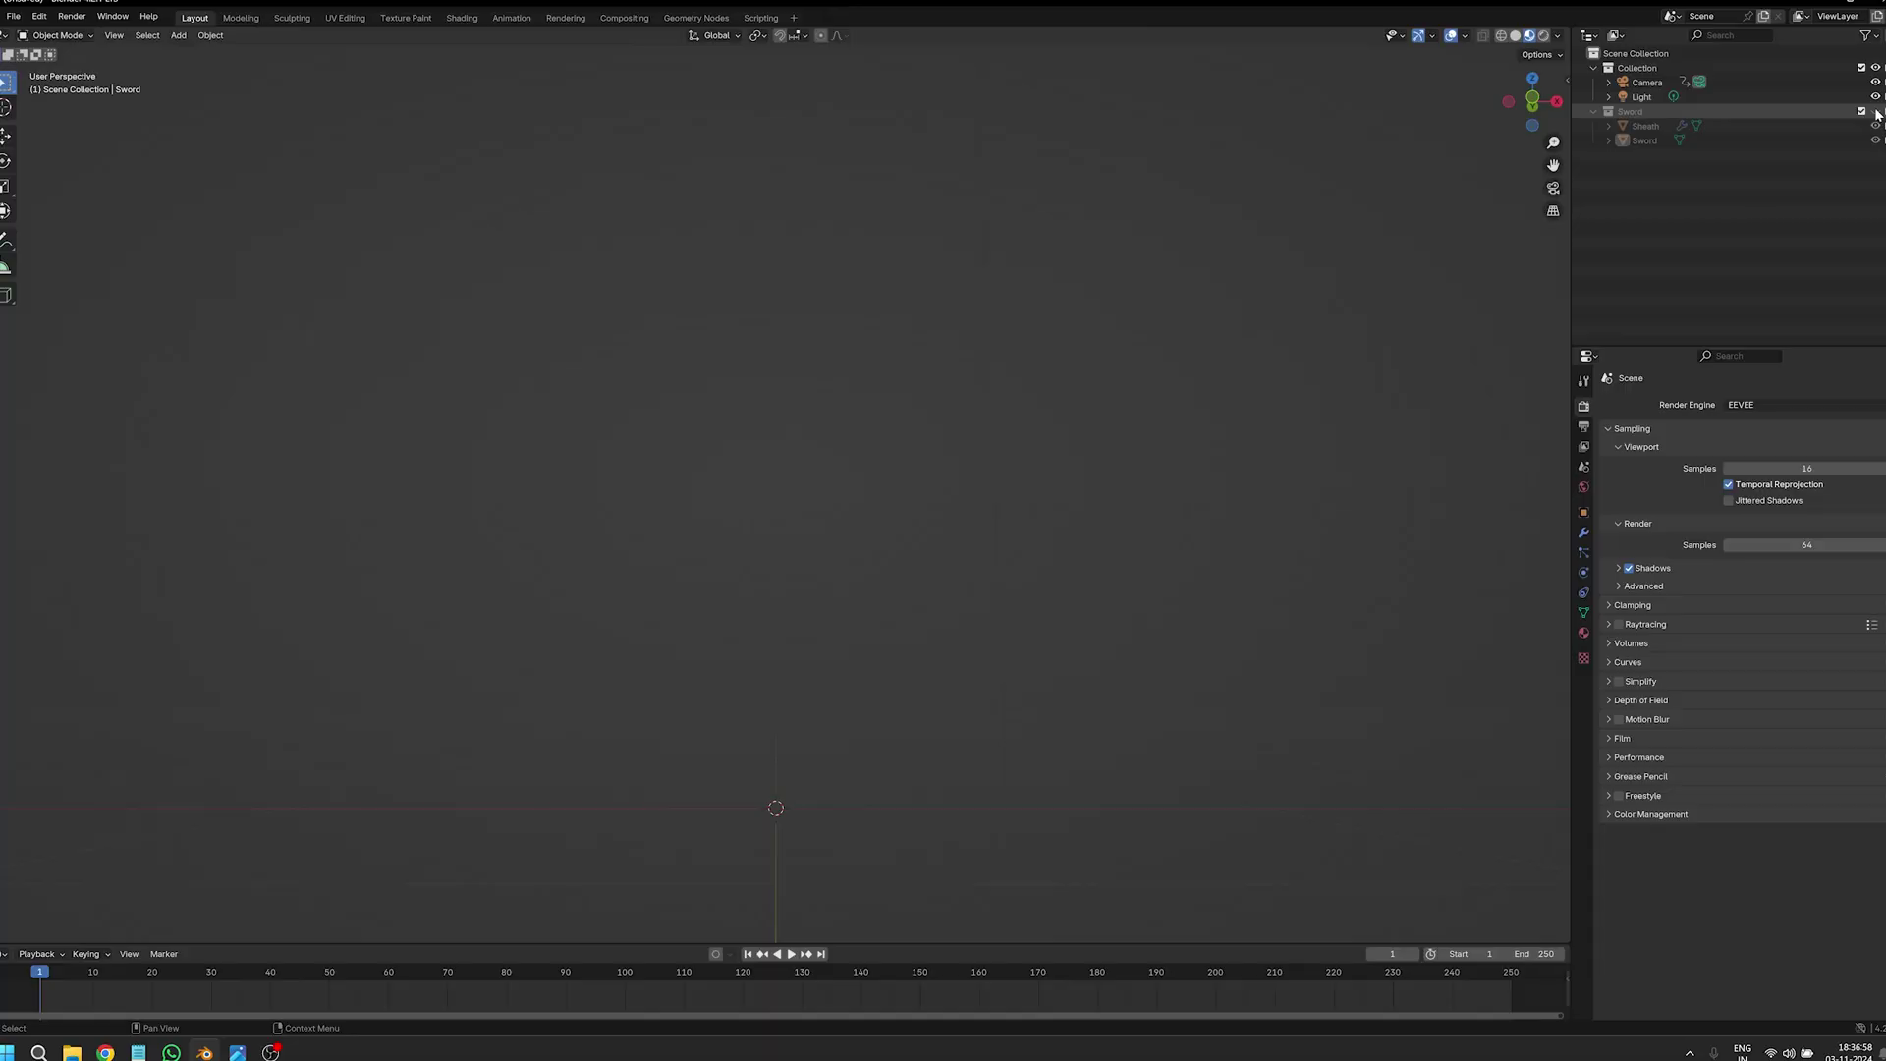
Show the Sword collection in the scene and start removing the sword's existing material slots.
click(1877, 113)
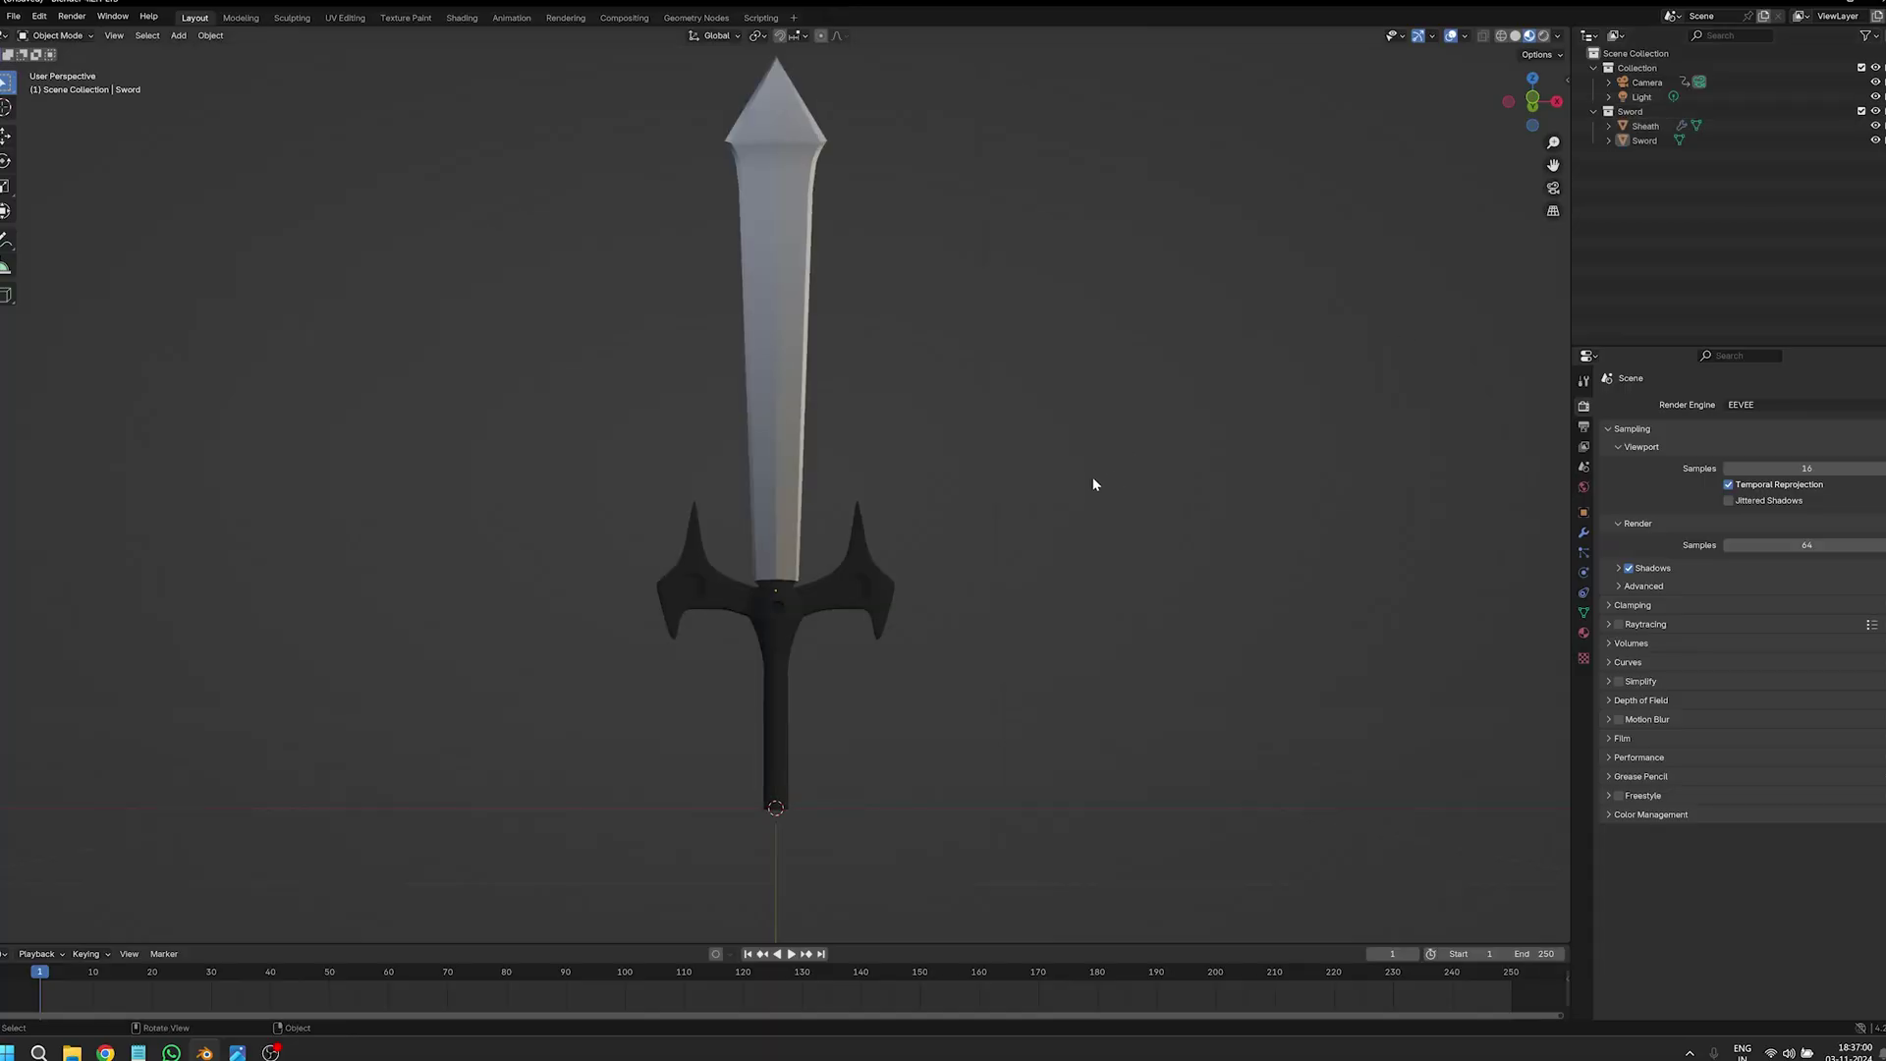
middle_drag(1097, 485, 1111, 540)
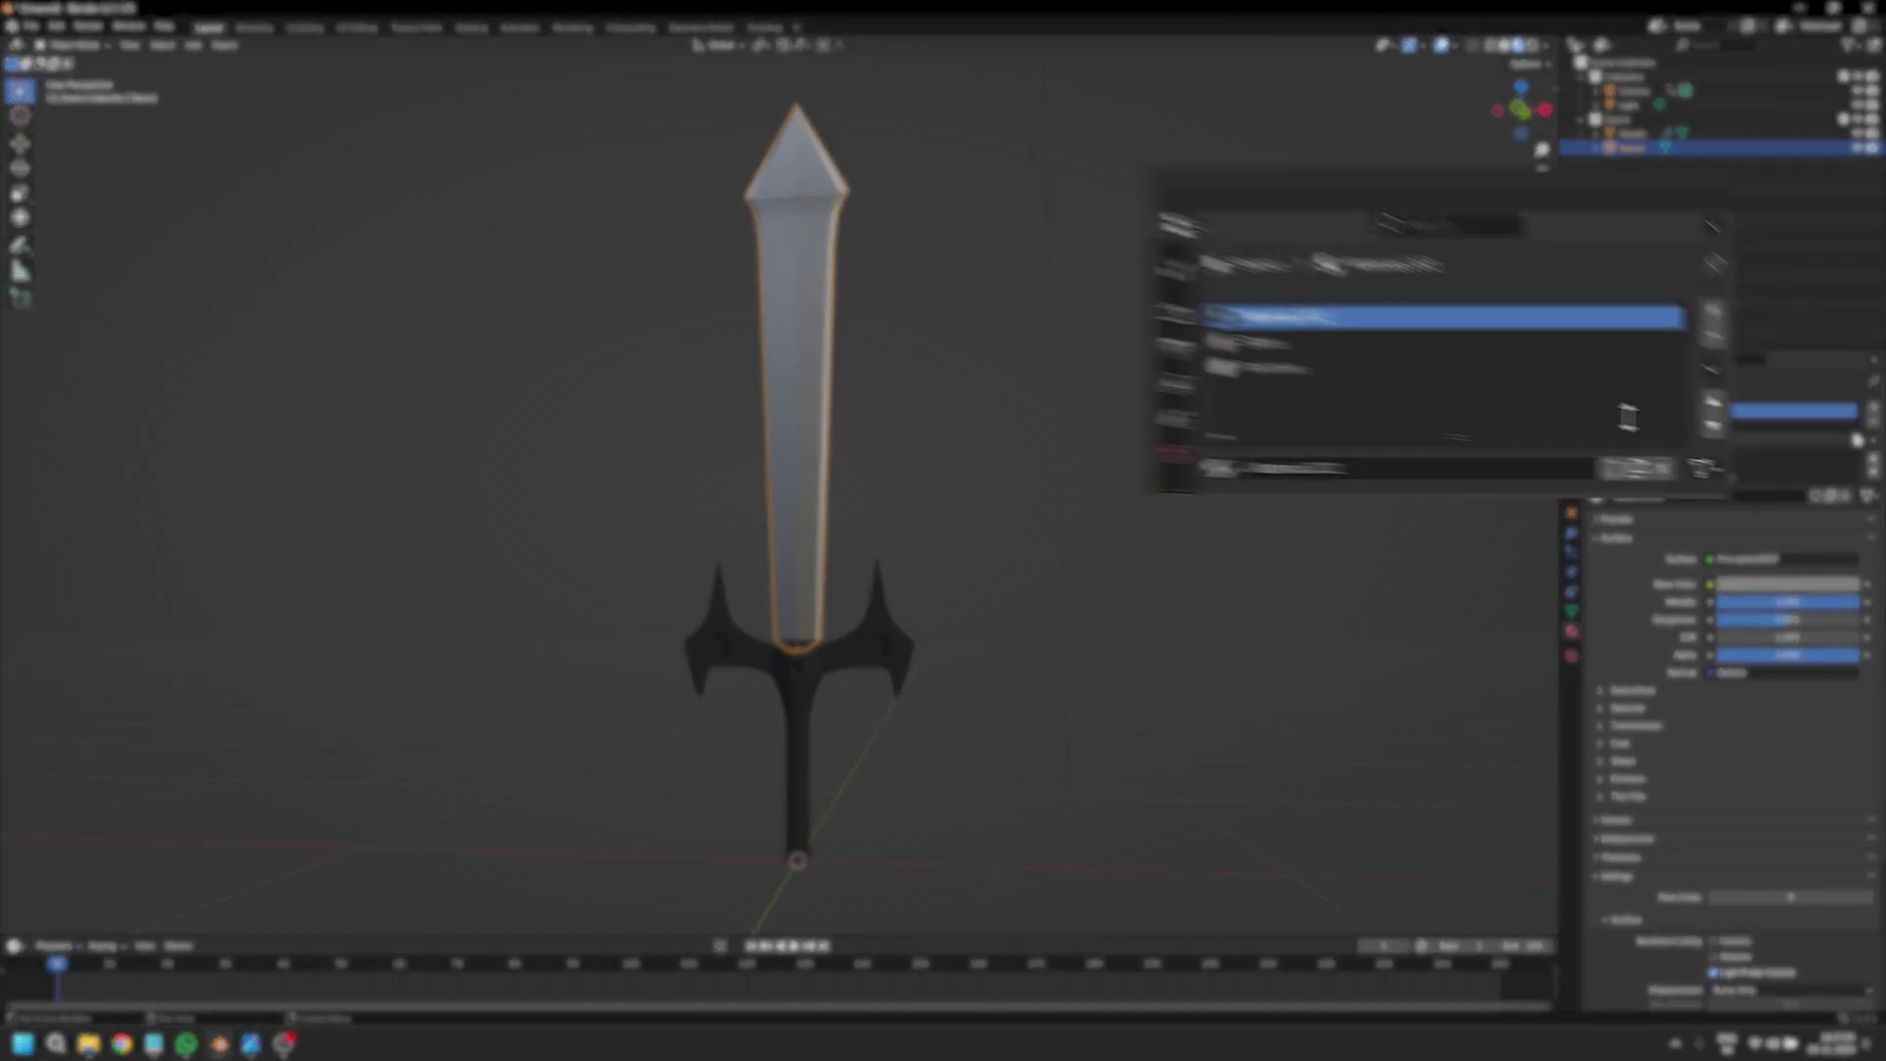
click(1869, 424)
Clear the last material slot and create a new material named Blade.
click(1869, 425)
click(1869, 425)
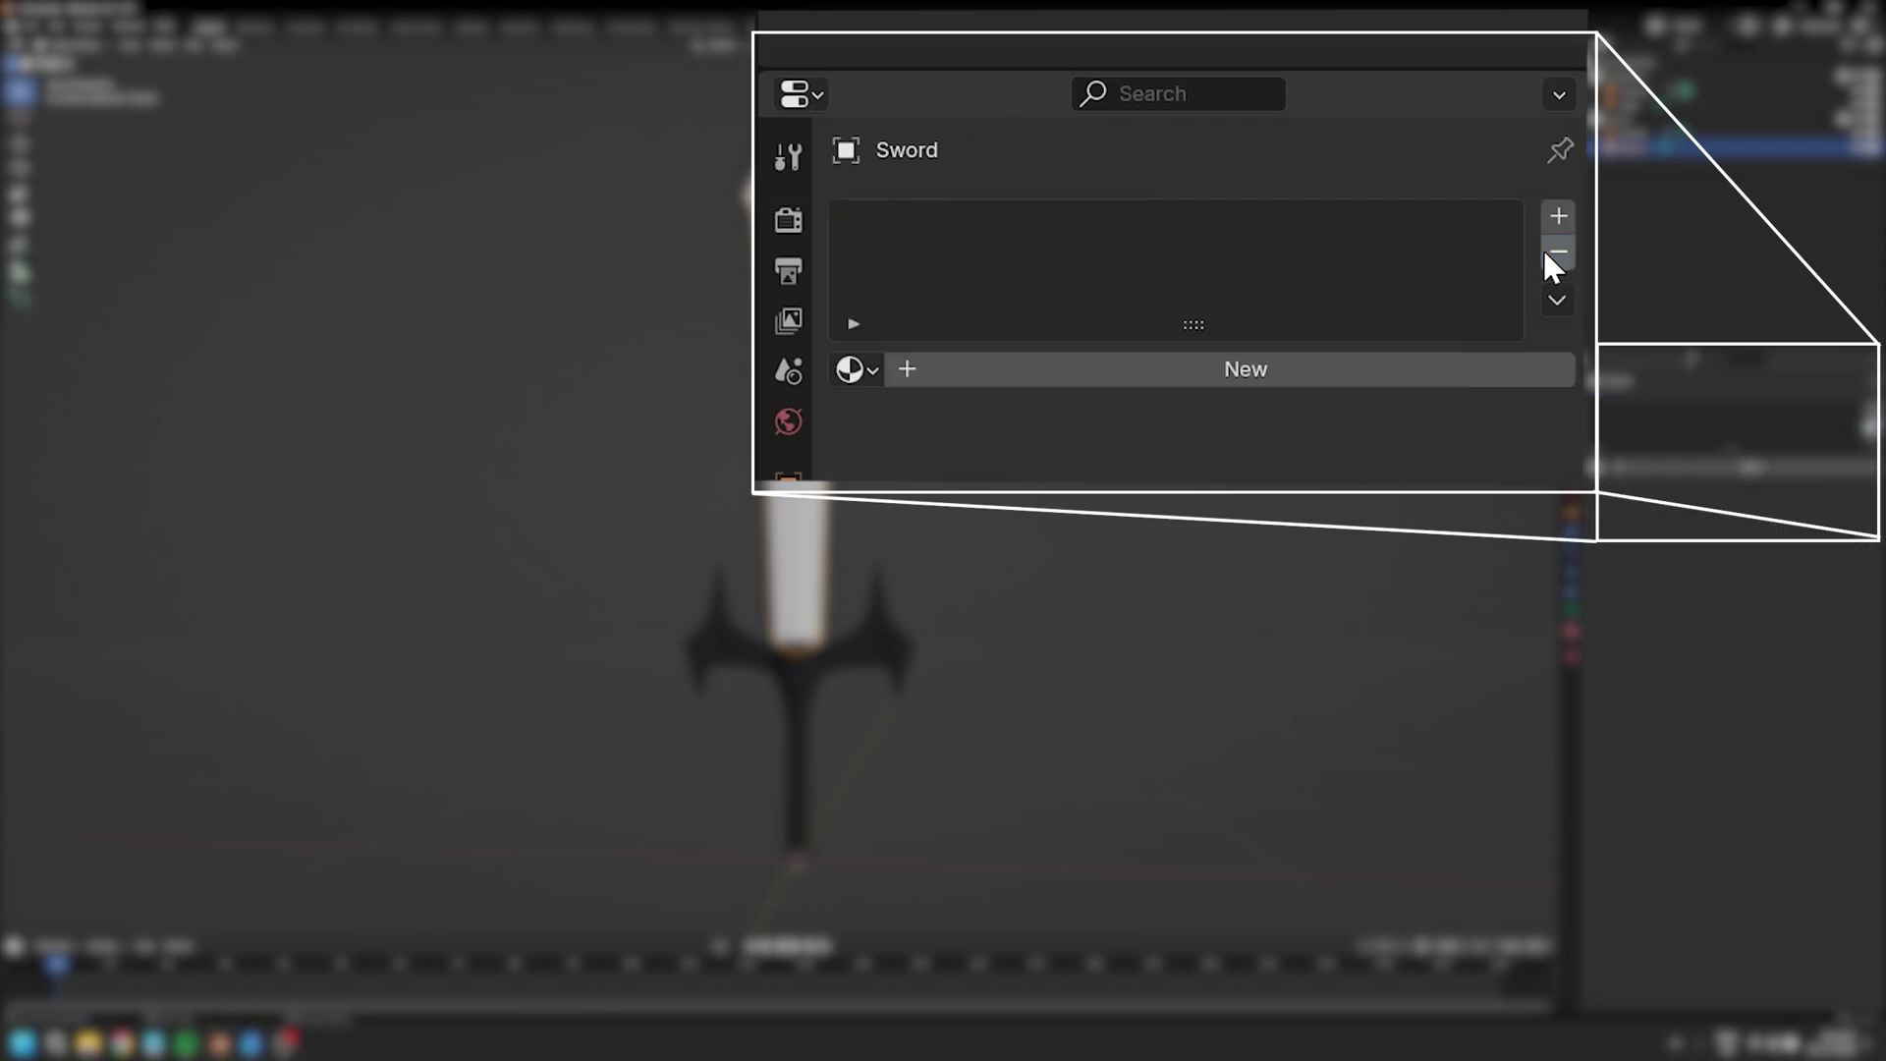
click(1734, 481)
double_click(1191, 378)
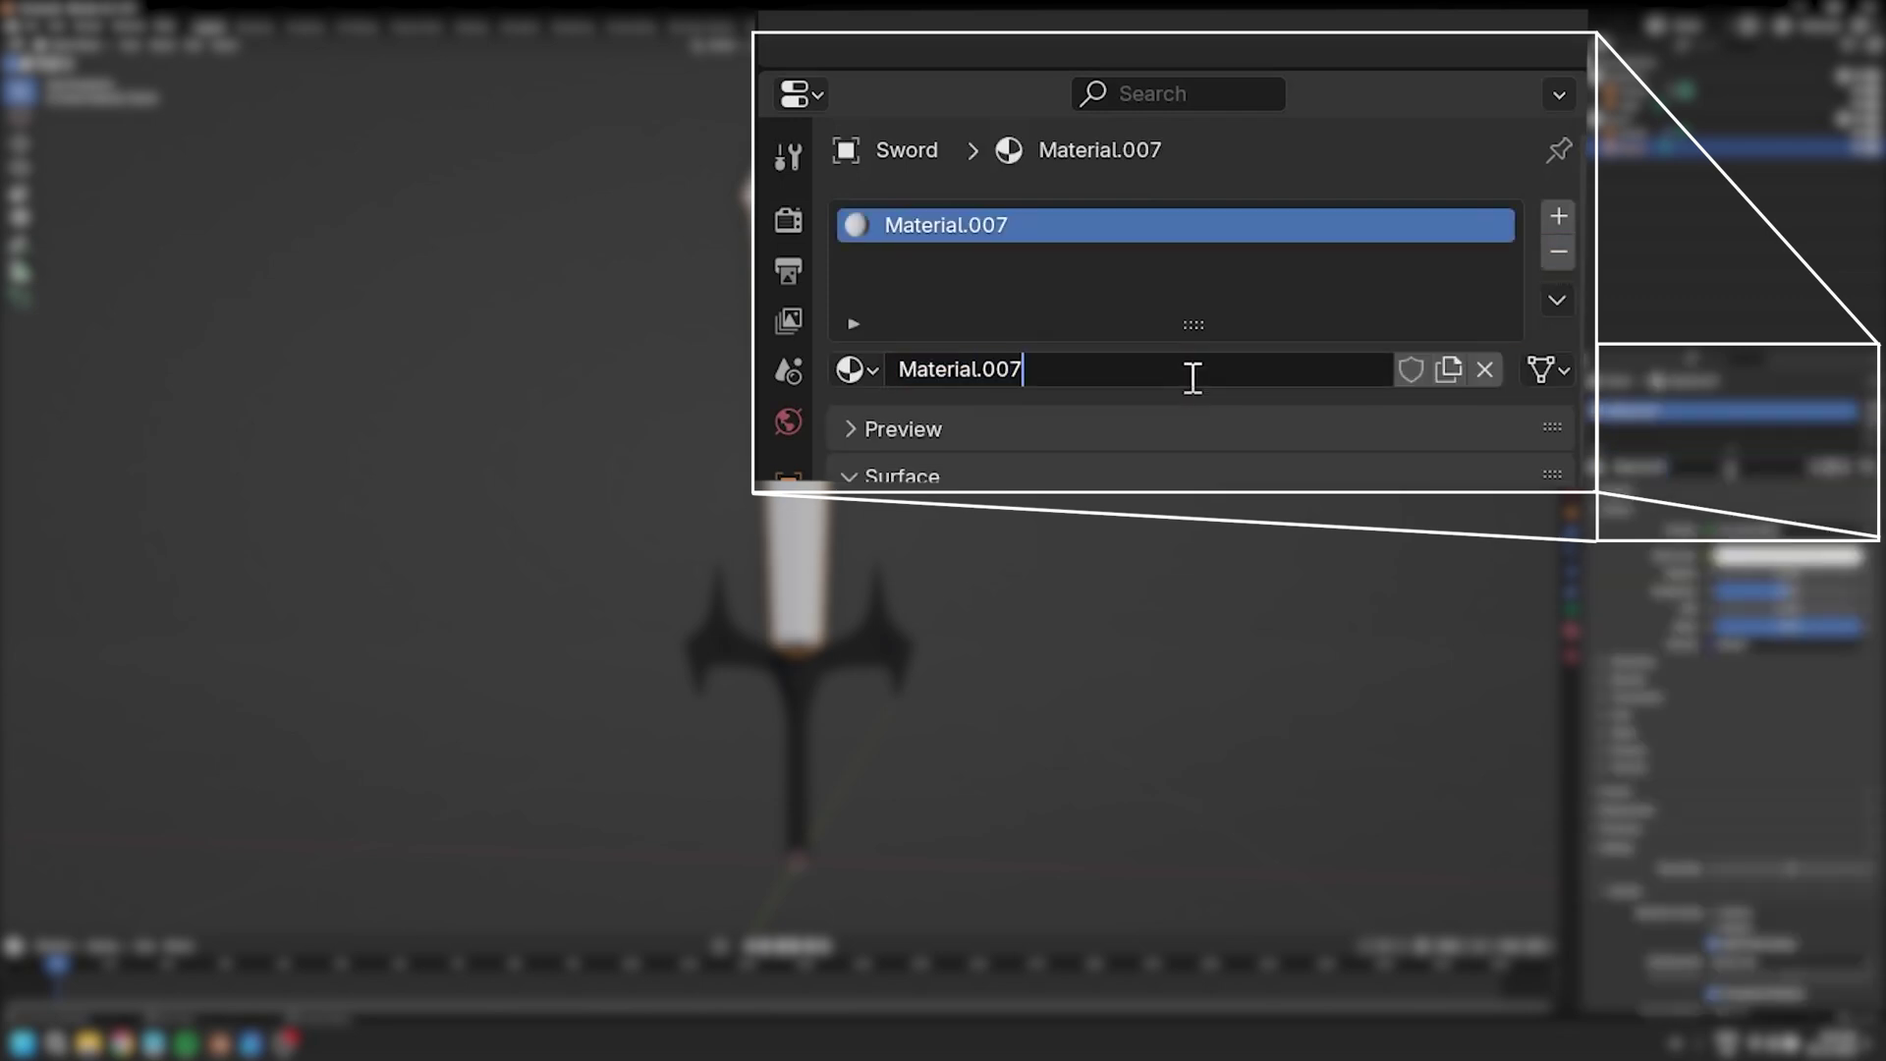
text(Blade)
key(Return)
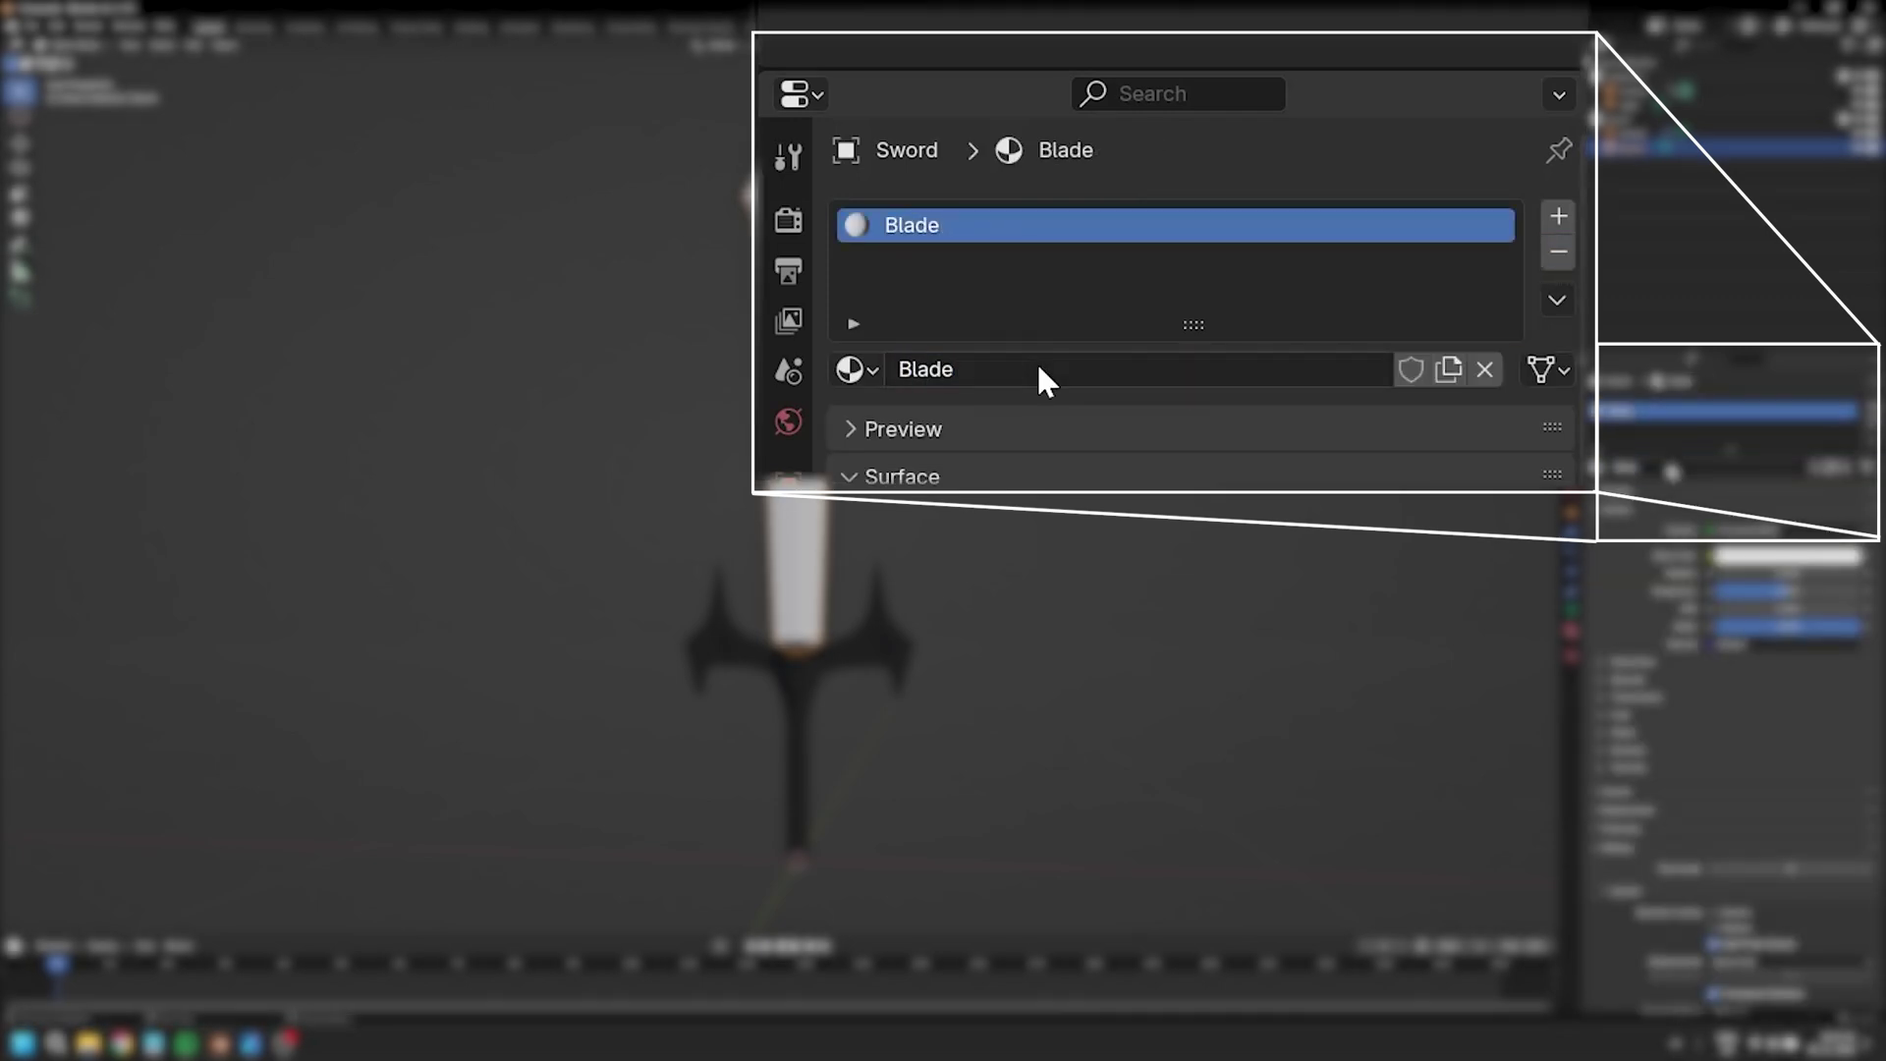
Add a second material slot holding a new material named Tattoo.
click(1552, 212)
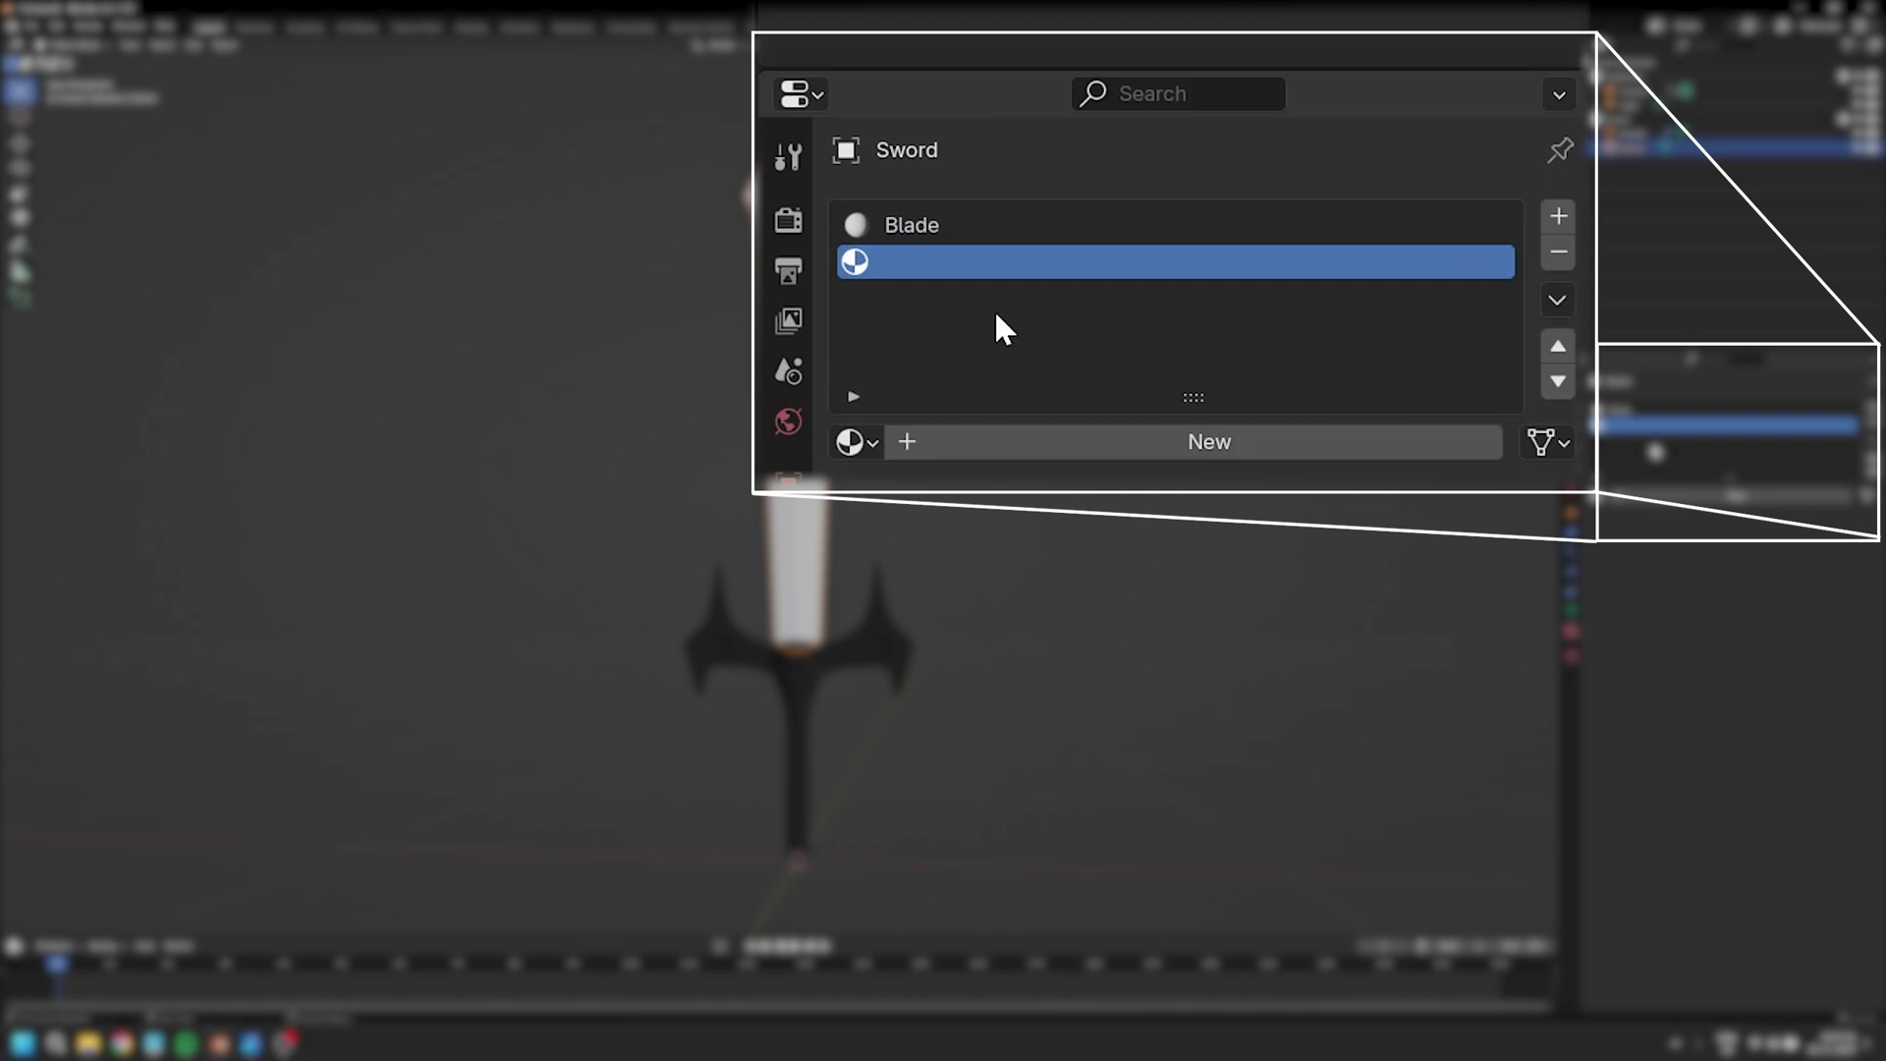
click(959, 438)
double_click(945, 442)
text(Ta)
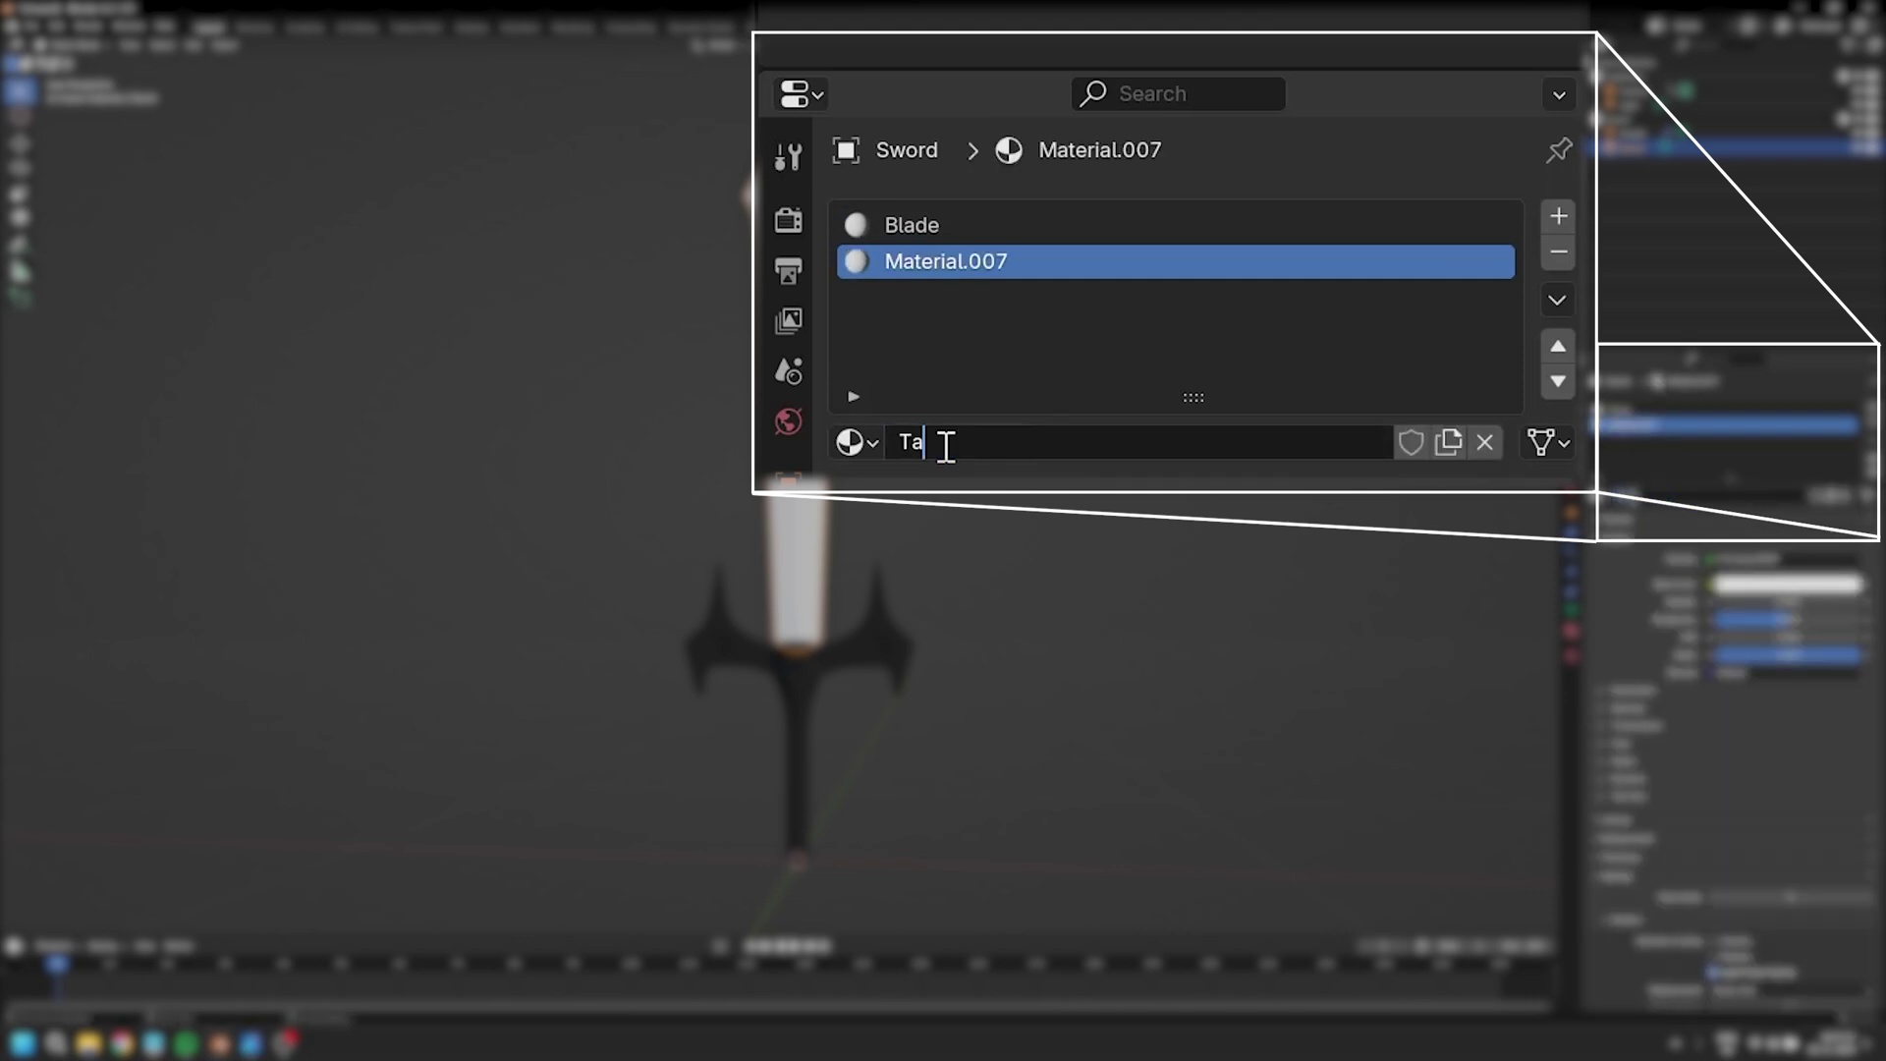
text(ttoo)
key(Return)
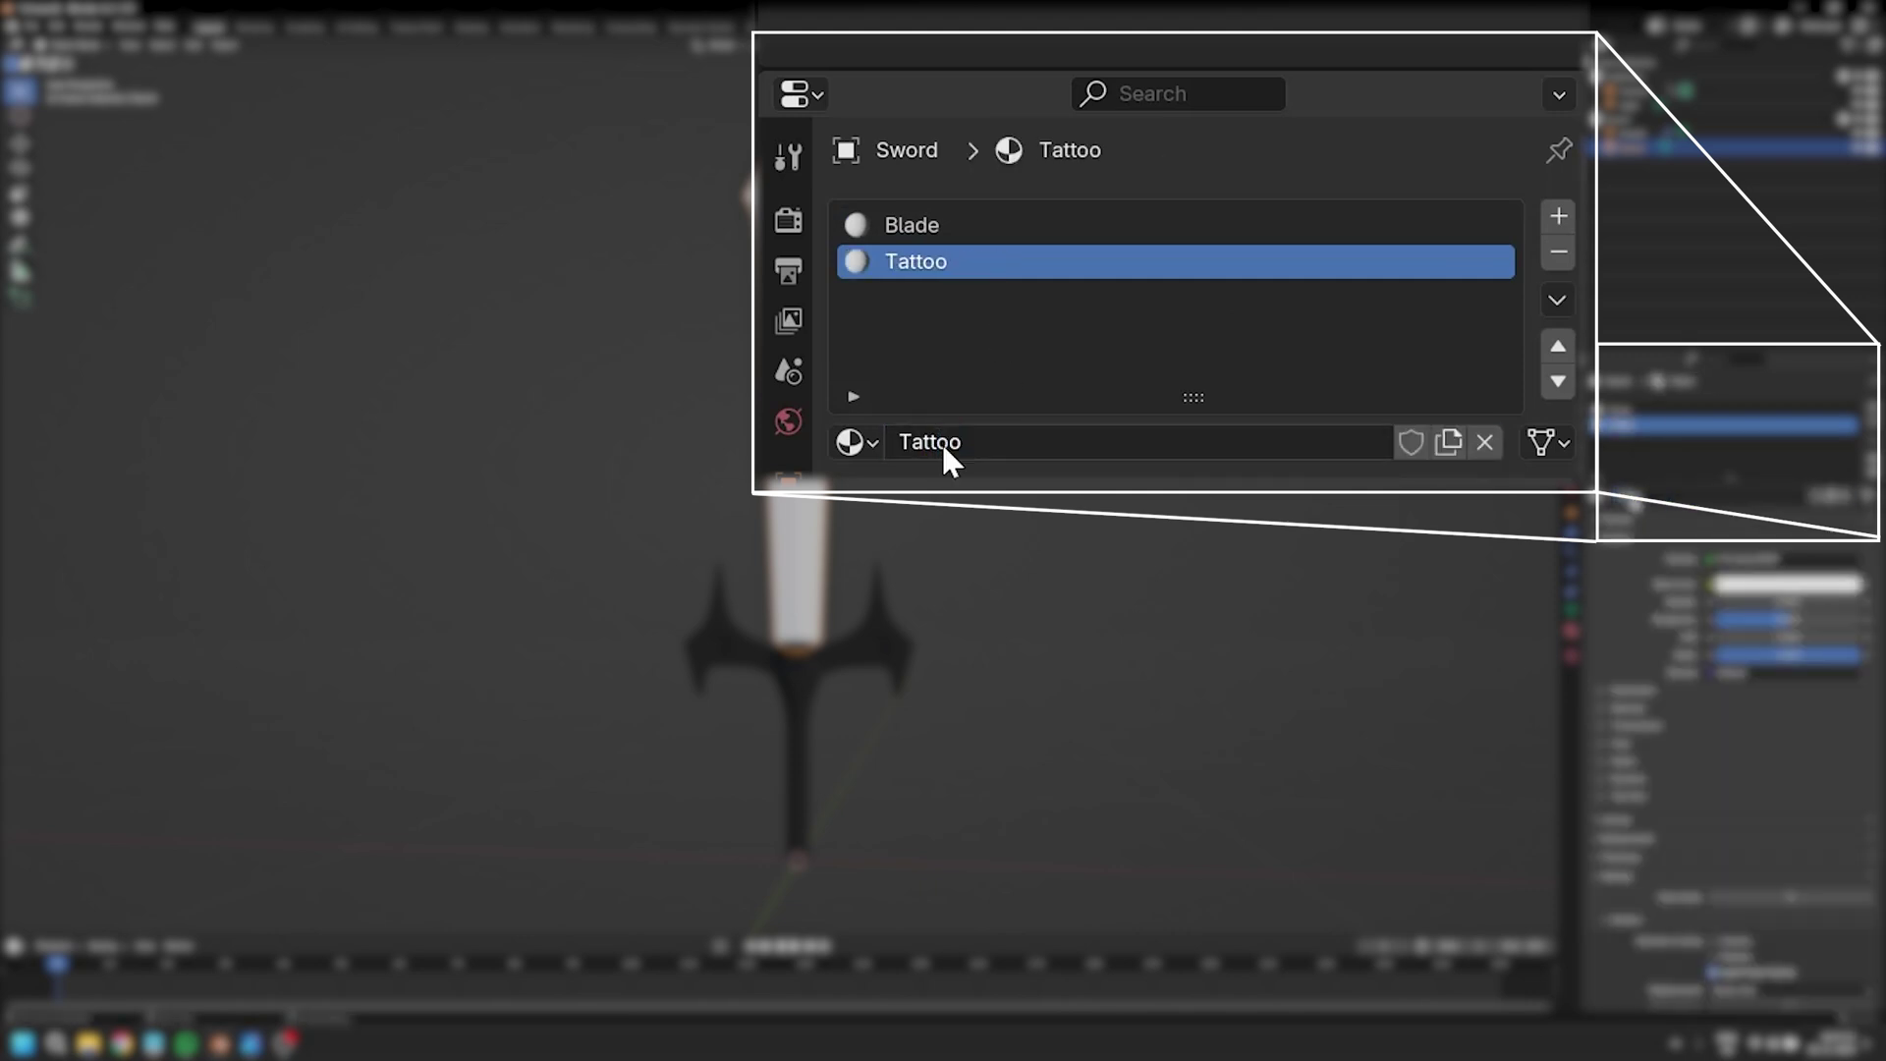
Set the Blade material's Metallic to 1 and Roughness to 0.2.
click(965, 224)
scroll(1295, 369, down, 5)
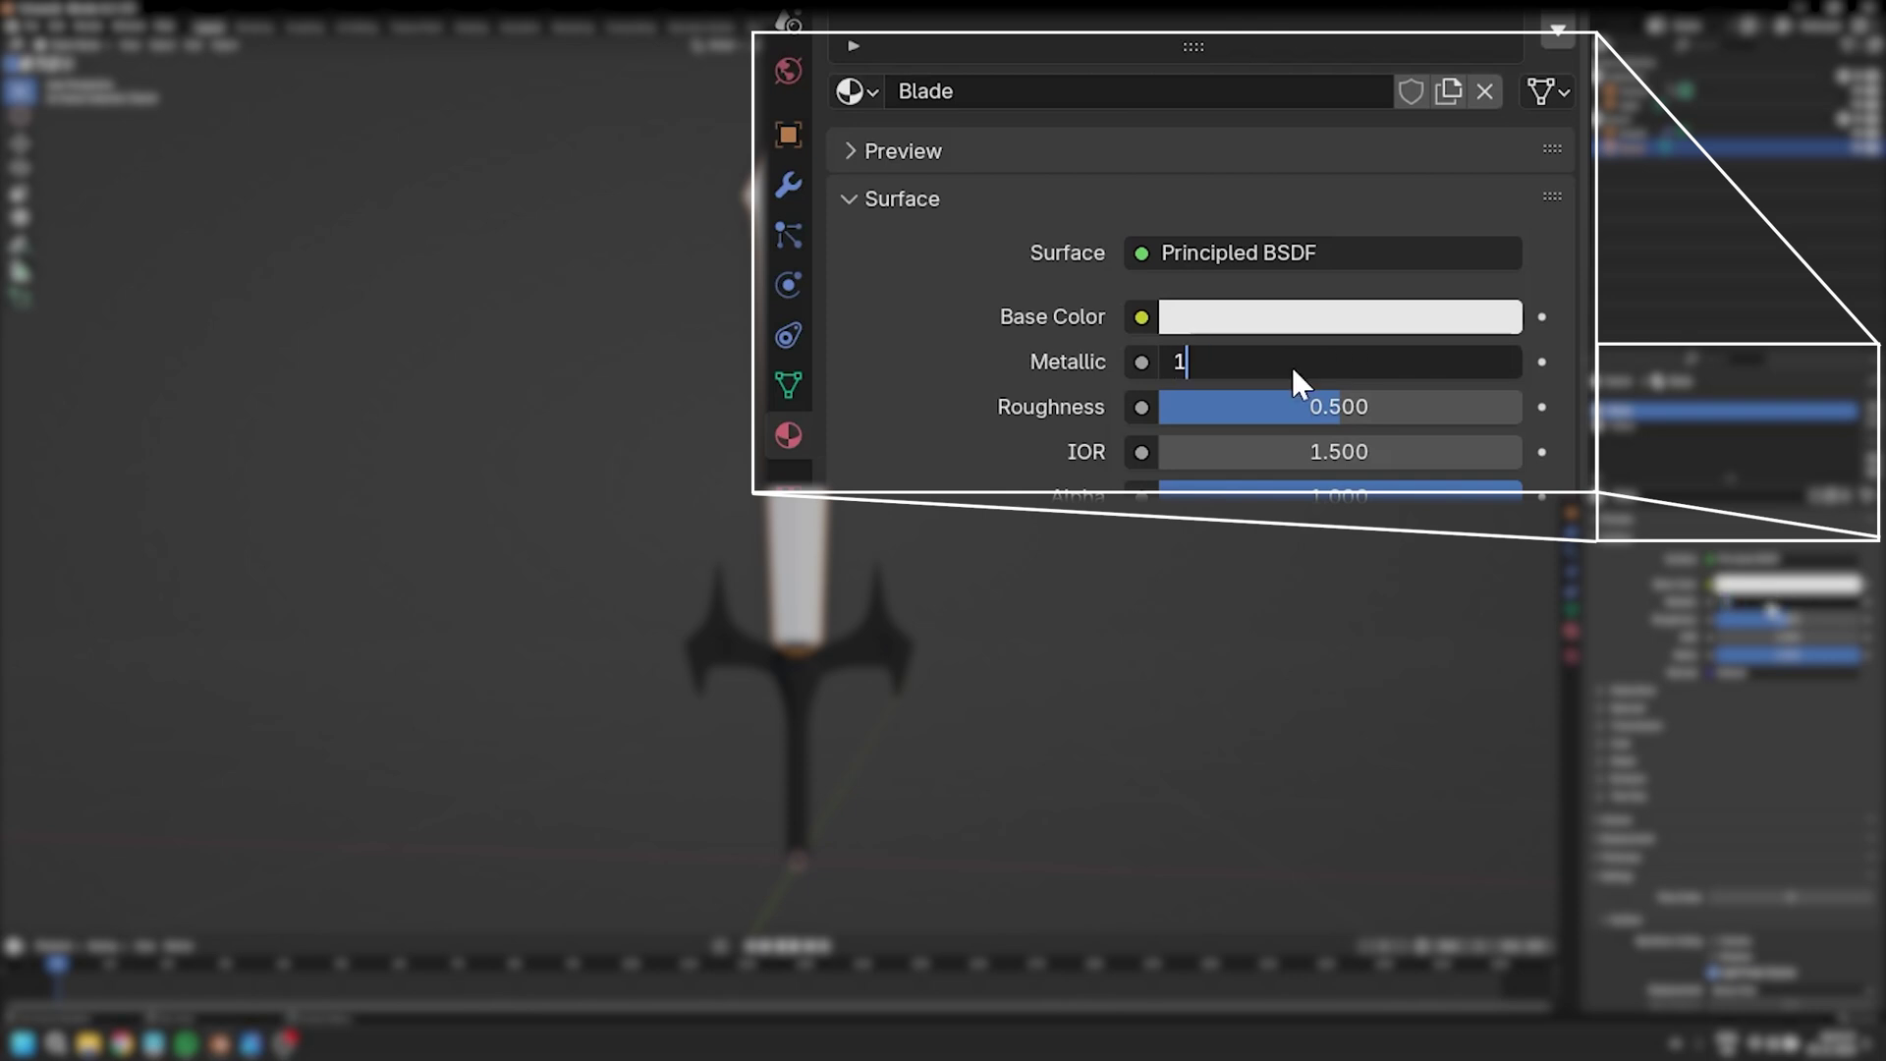
key(Return)
click(1257, 407)
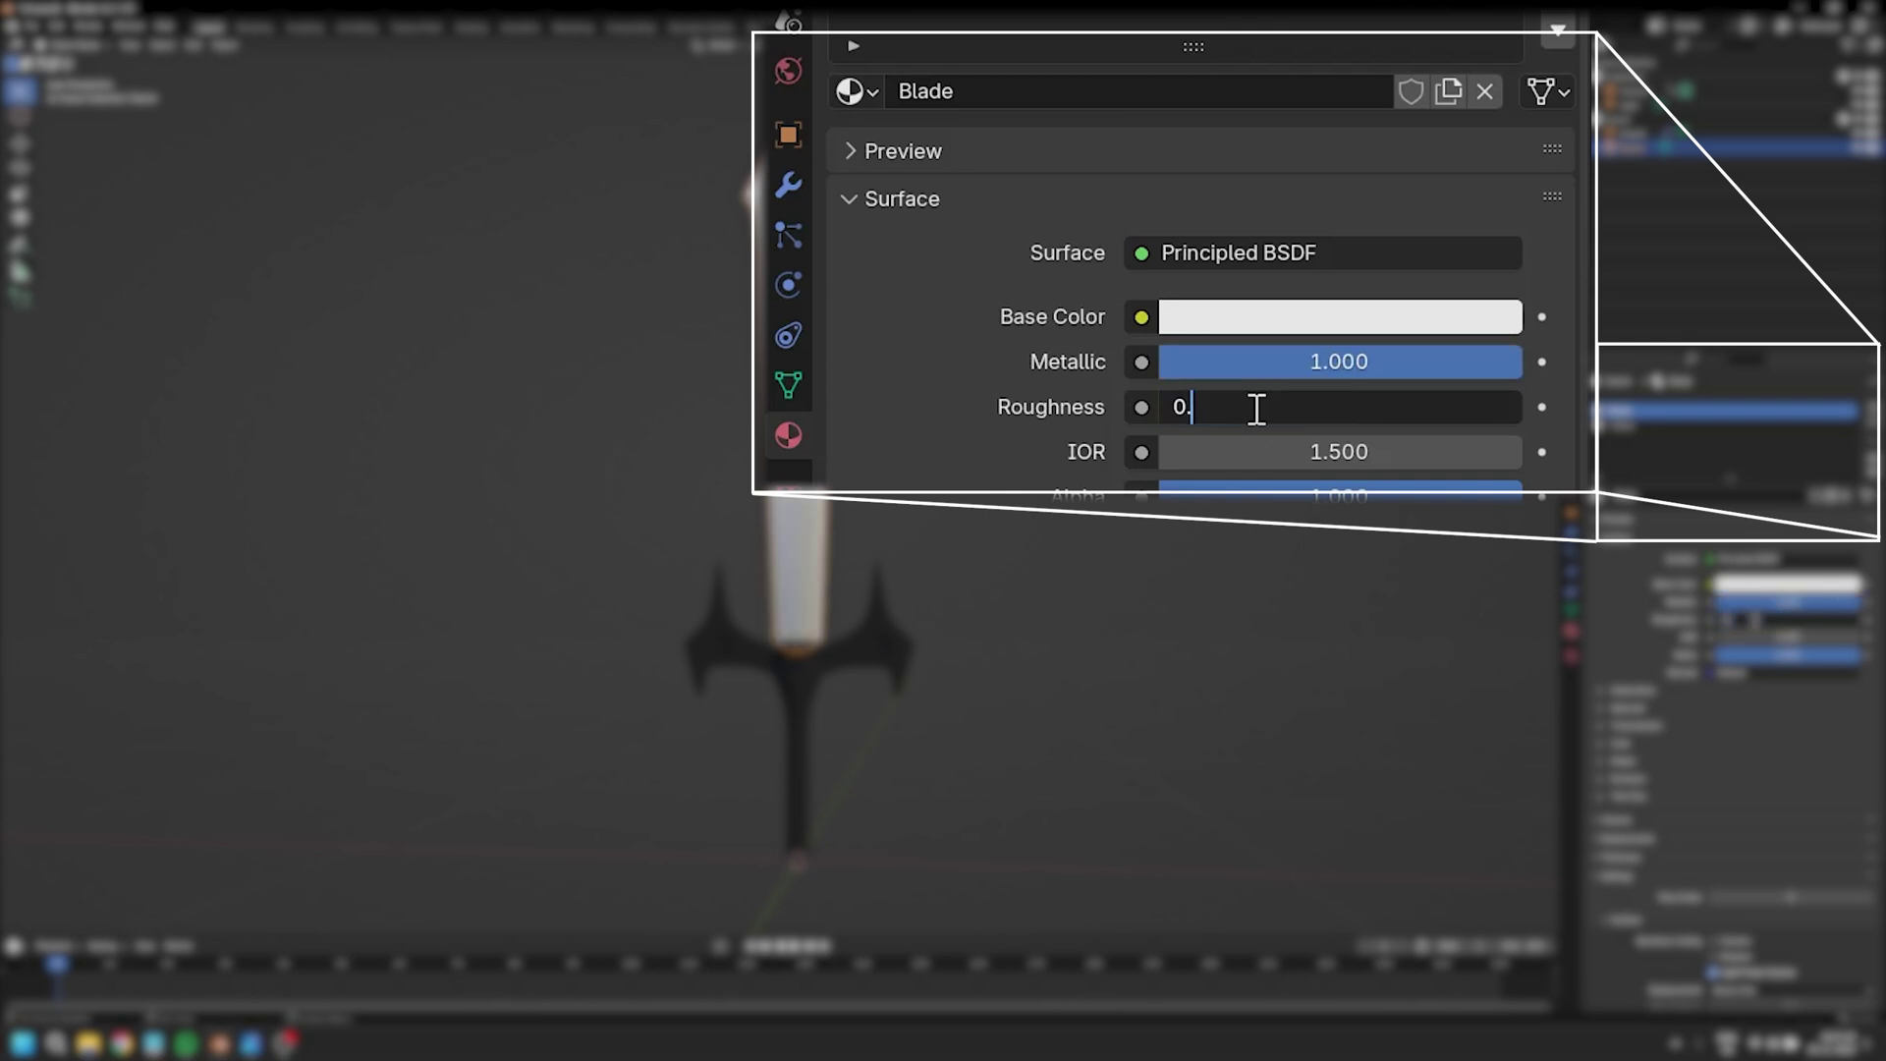
text(0.2)
key(Return)
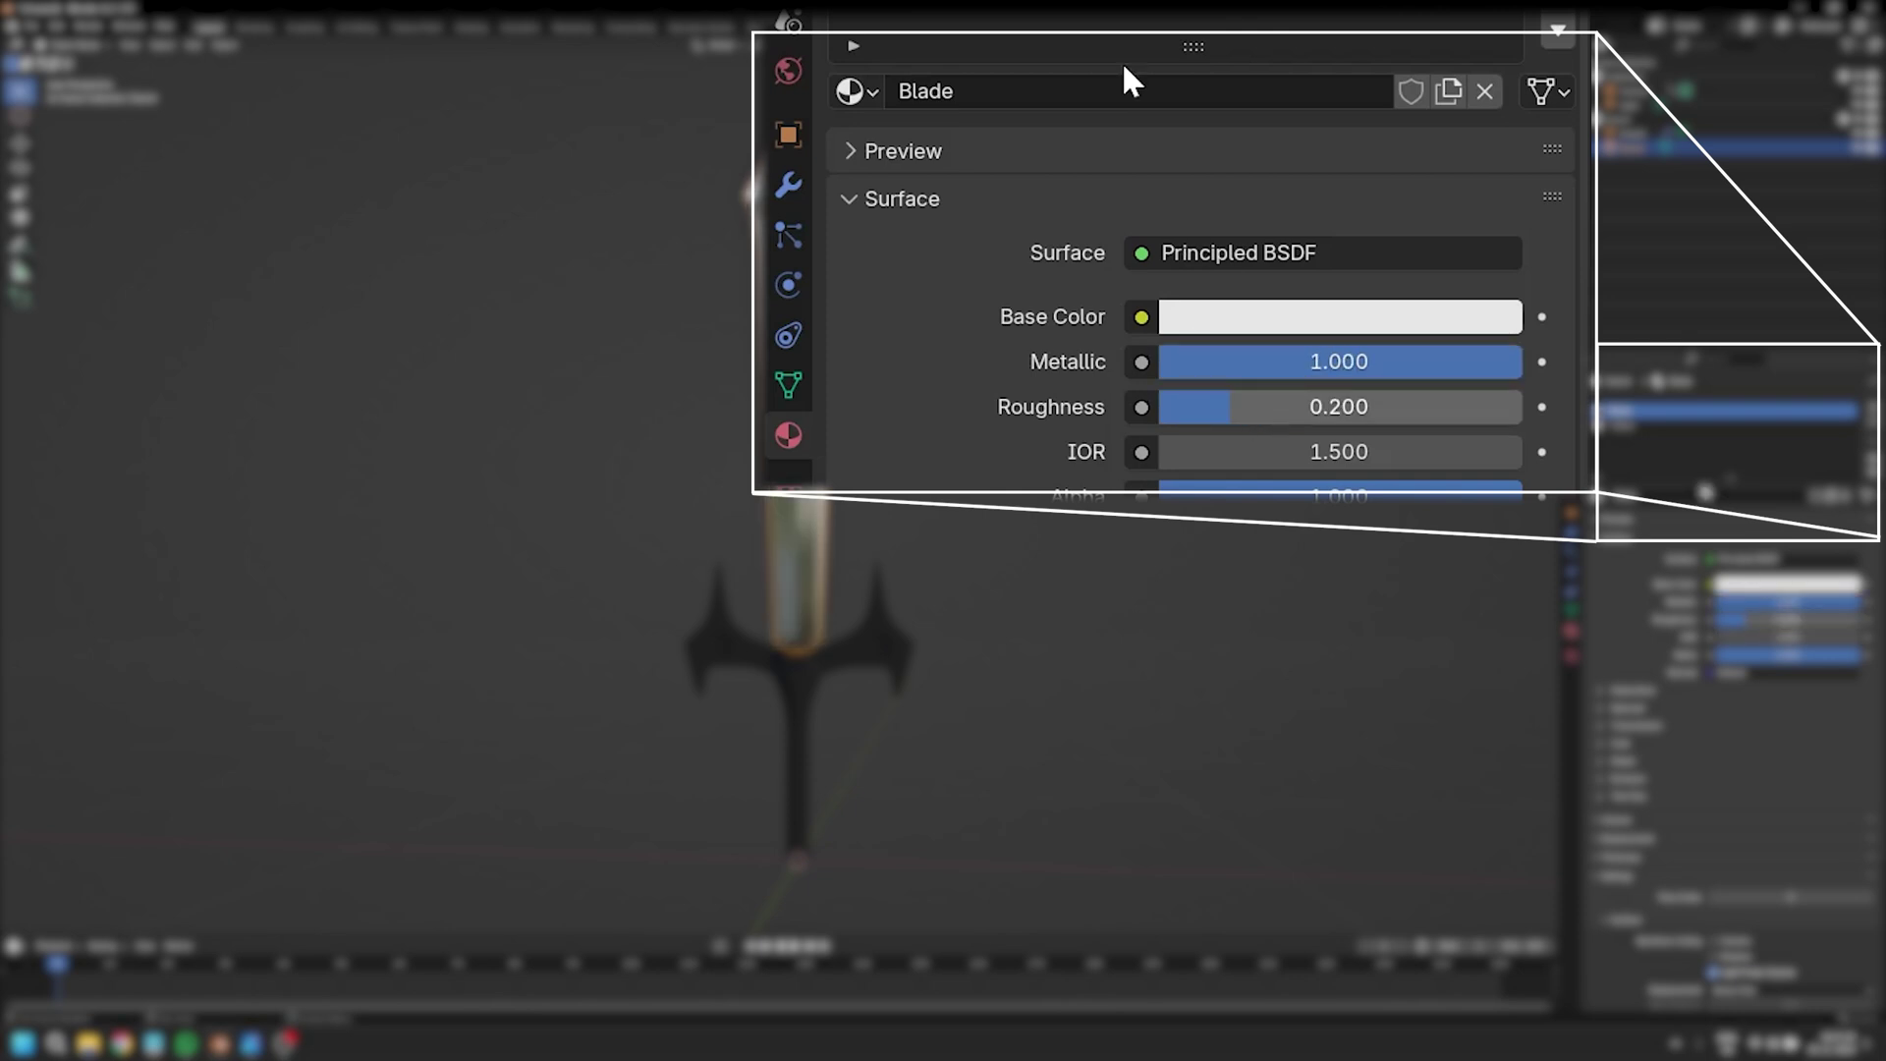
Add an Image Texture node loading Pattern2.png to the Tattoo material.
click(1619, 425)
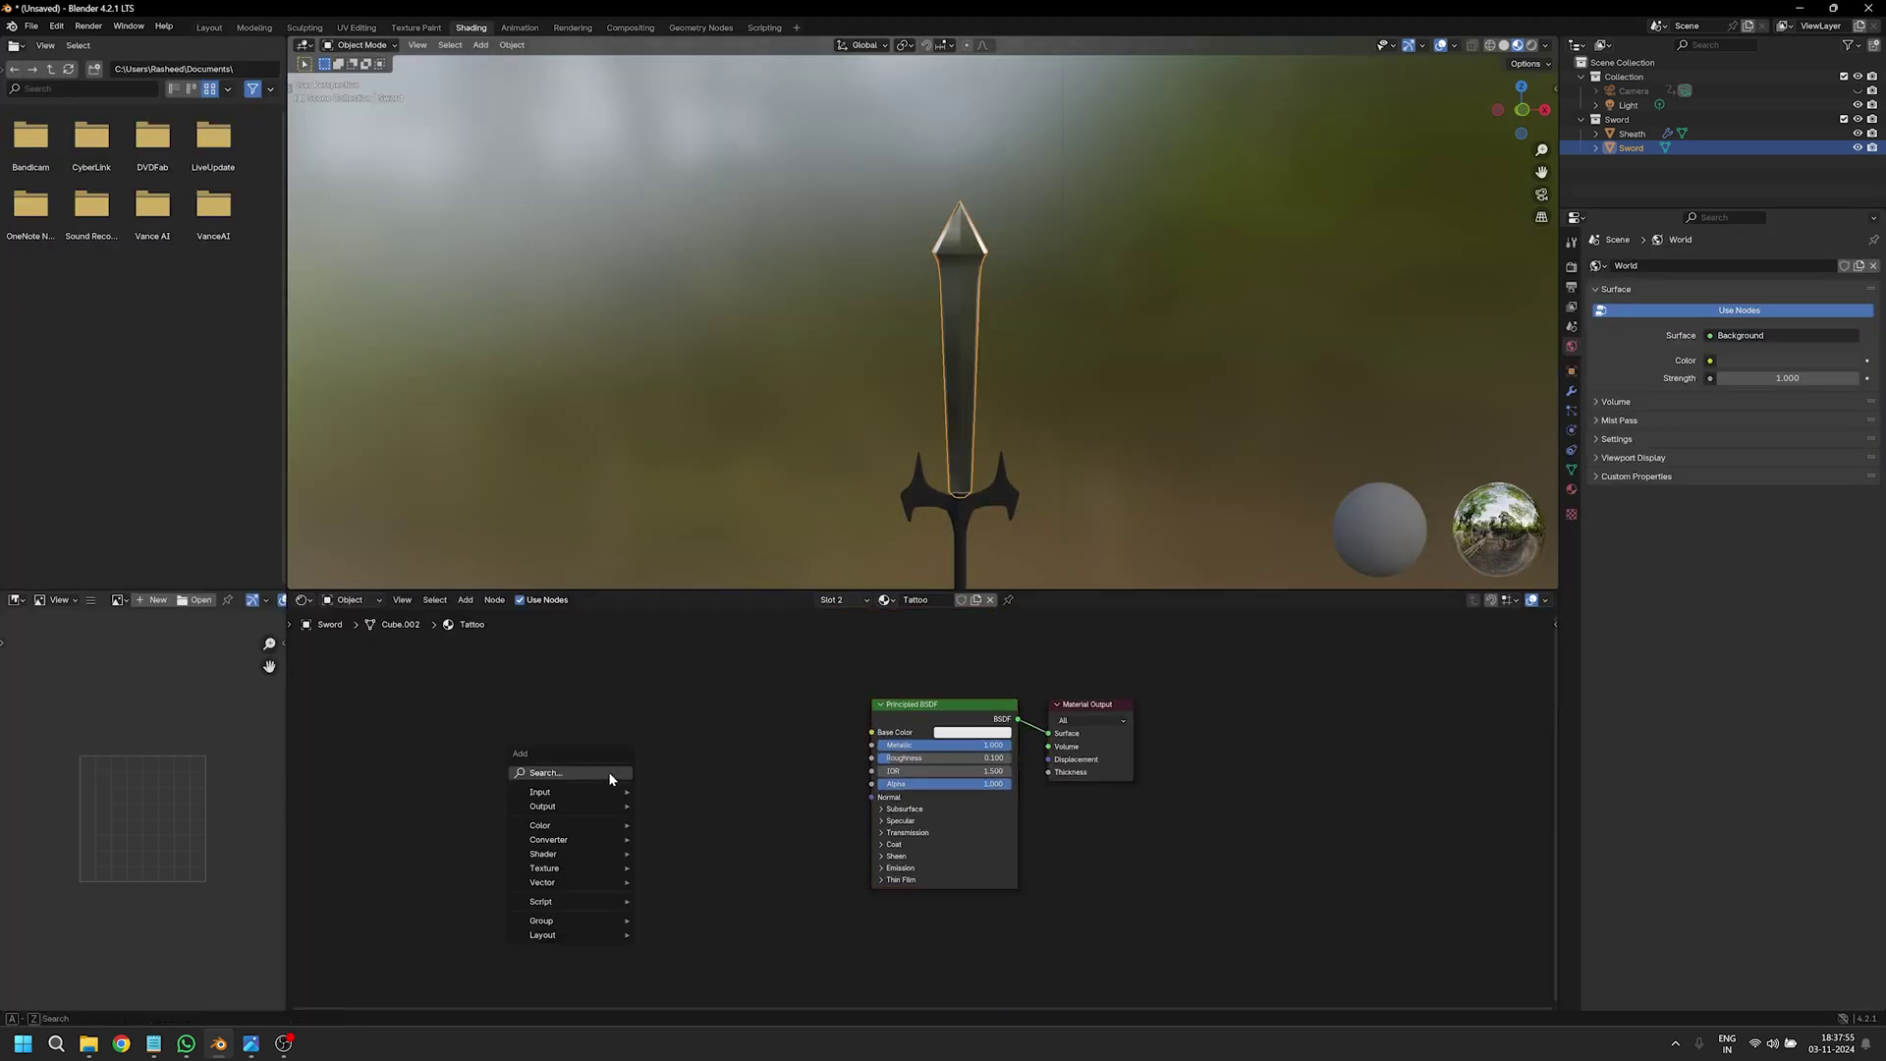
text(image)
key(Return)
click(613, 769)
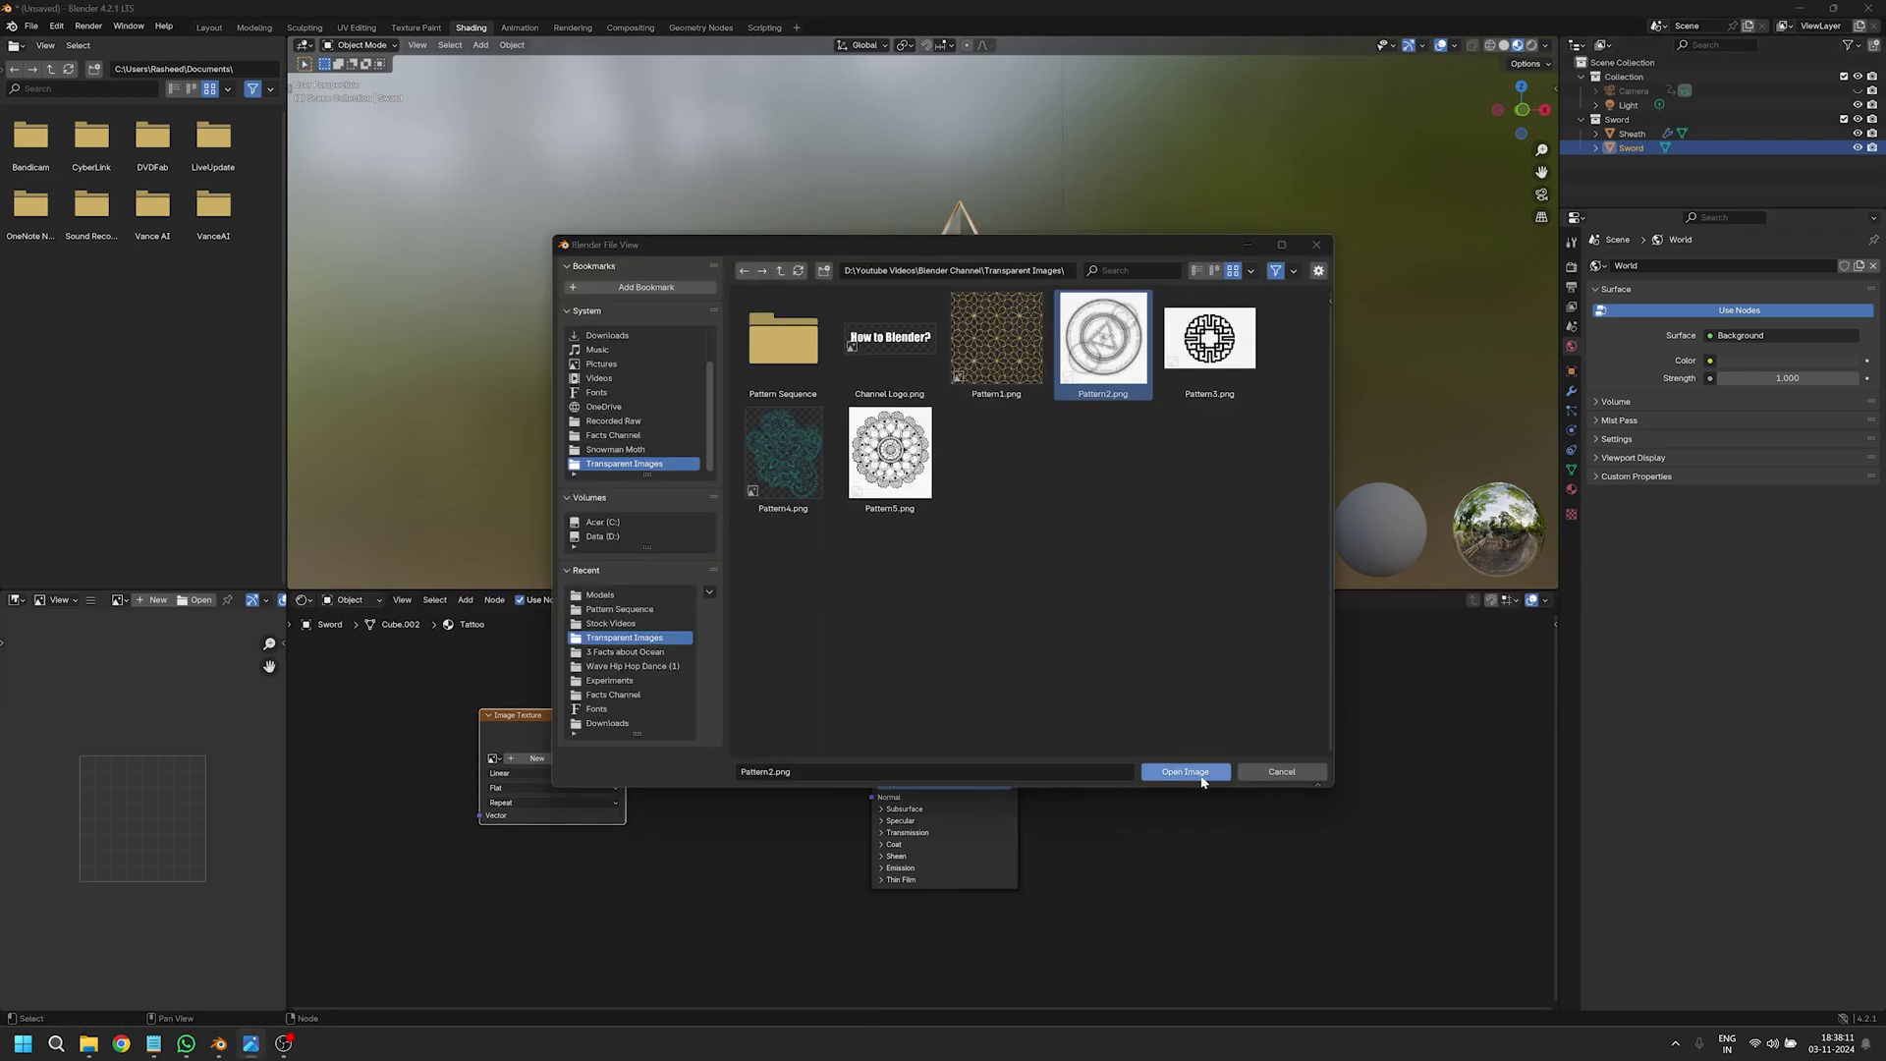
click(1200, 774)
Feed UV coordinates into the texture's Vector and its Color into Base Color.
middle_drag(653, 863, 770, 884)
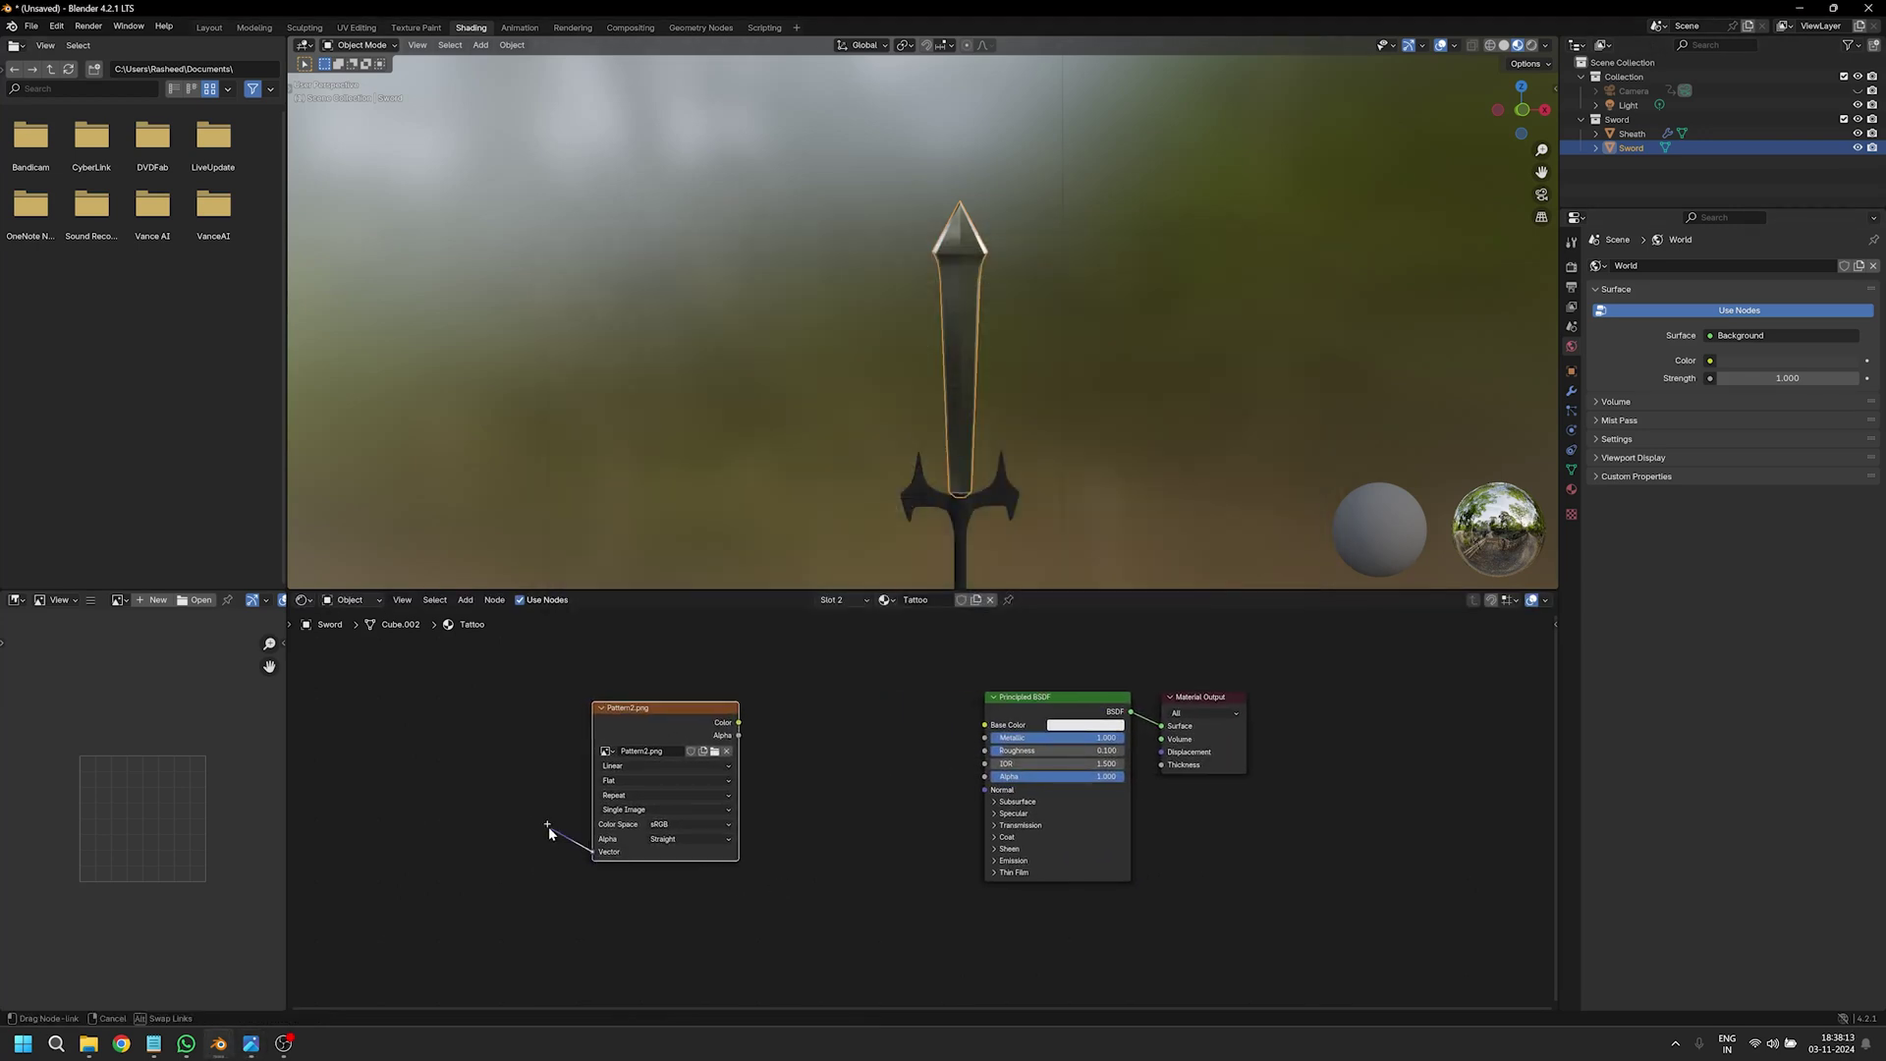
drag(548, 832, 542, 823)
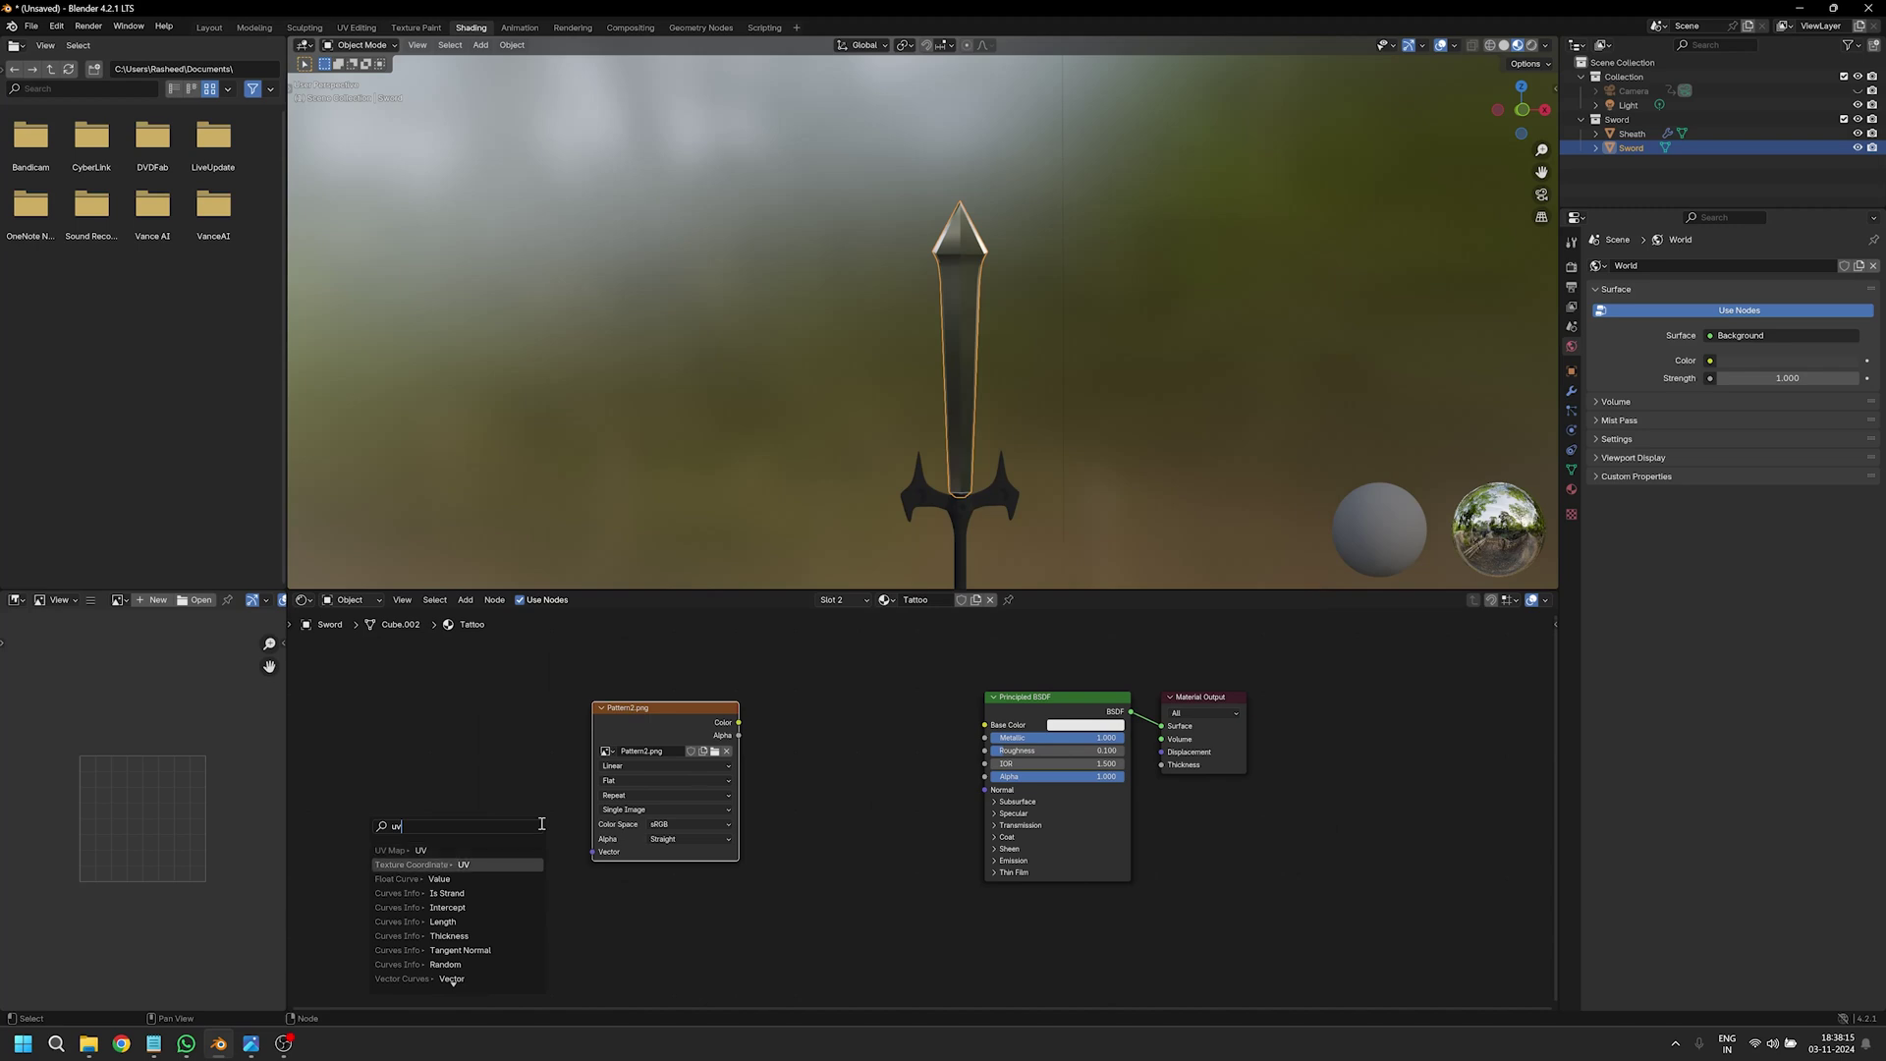
key(Return)
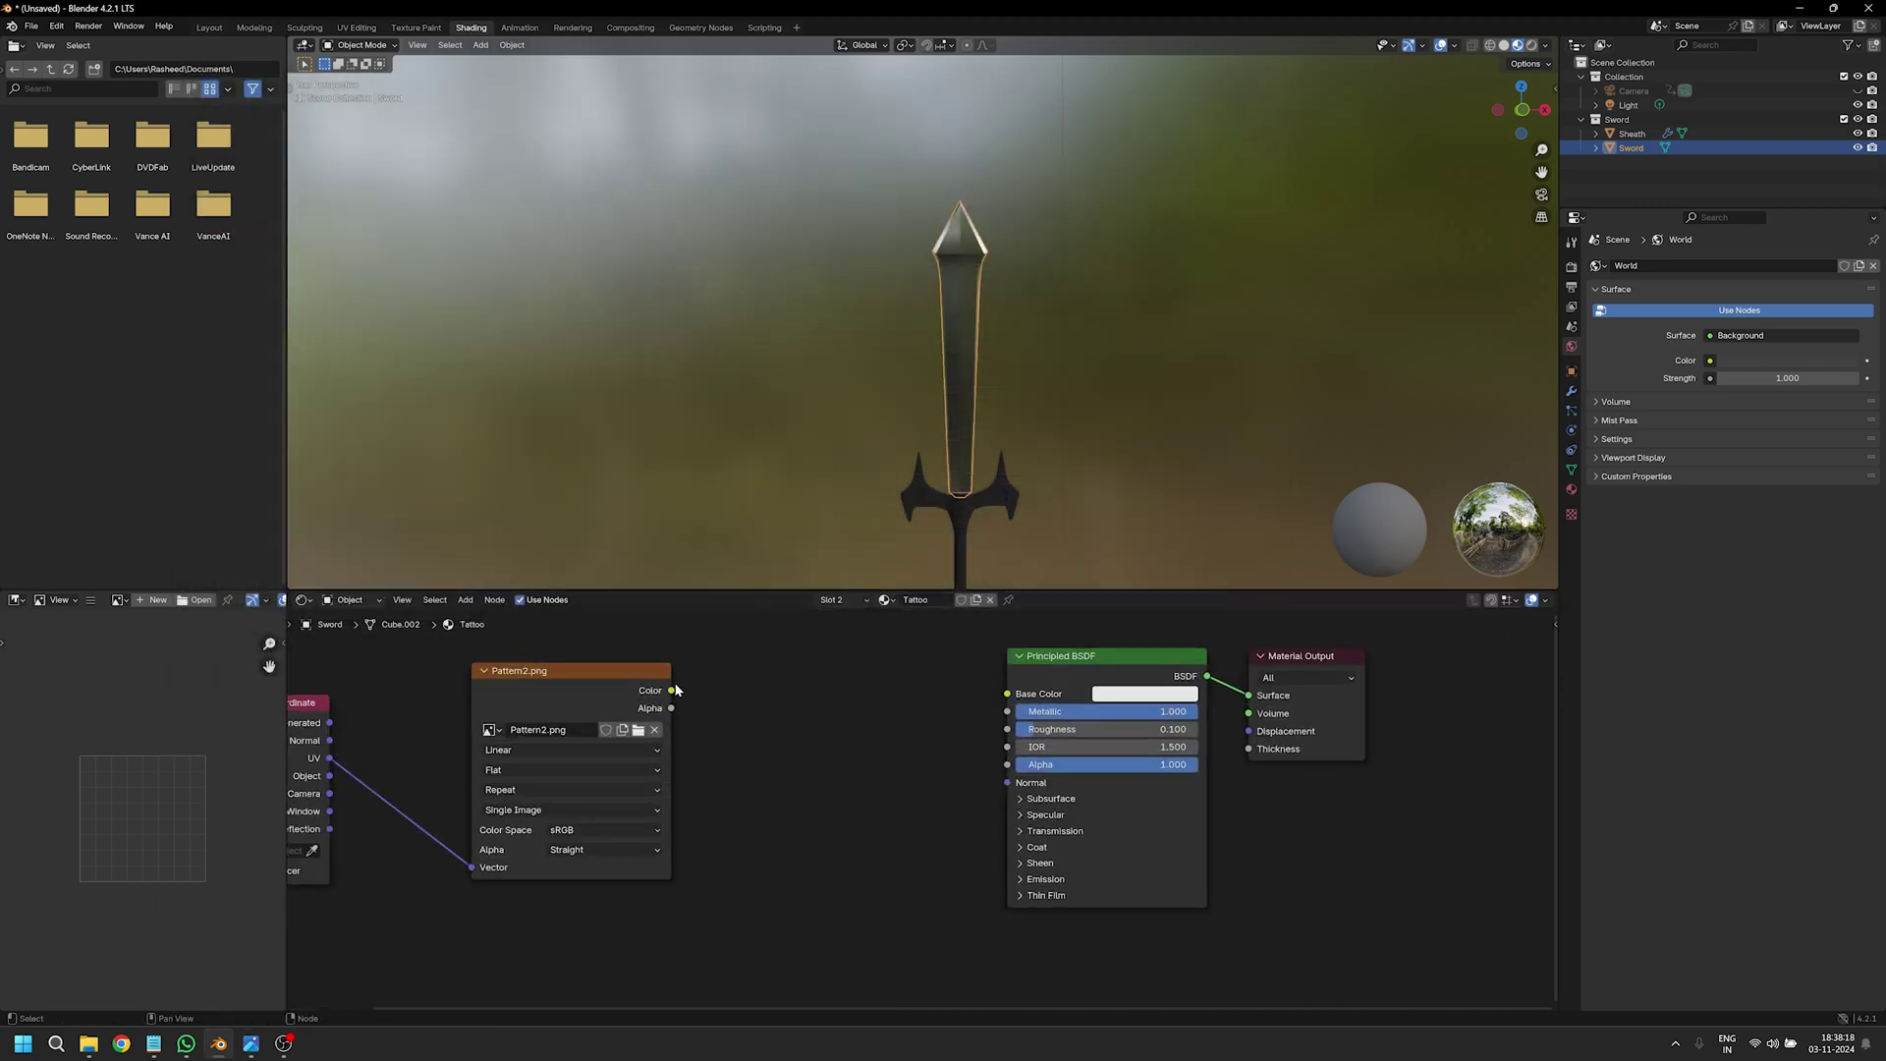
drag(672, 691, 1007, 693)
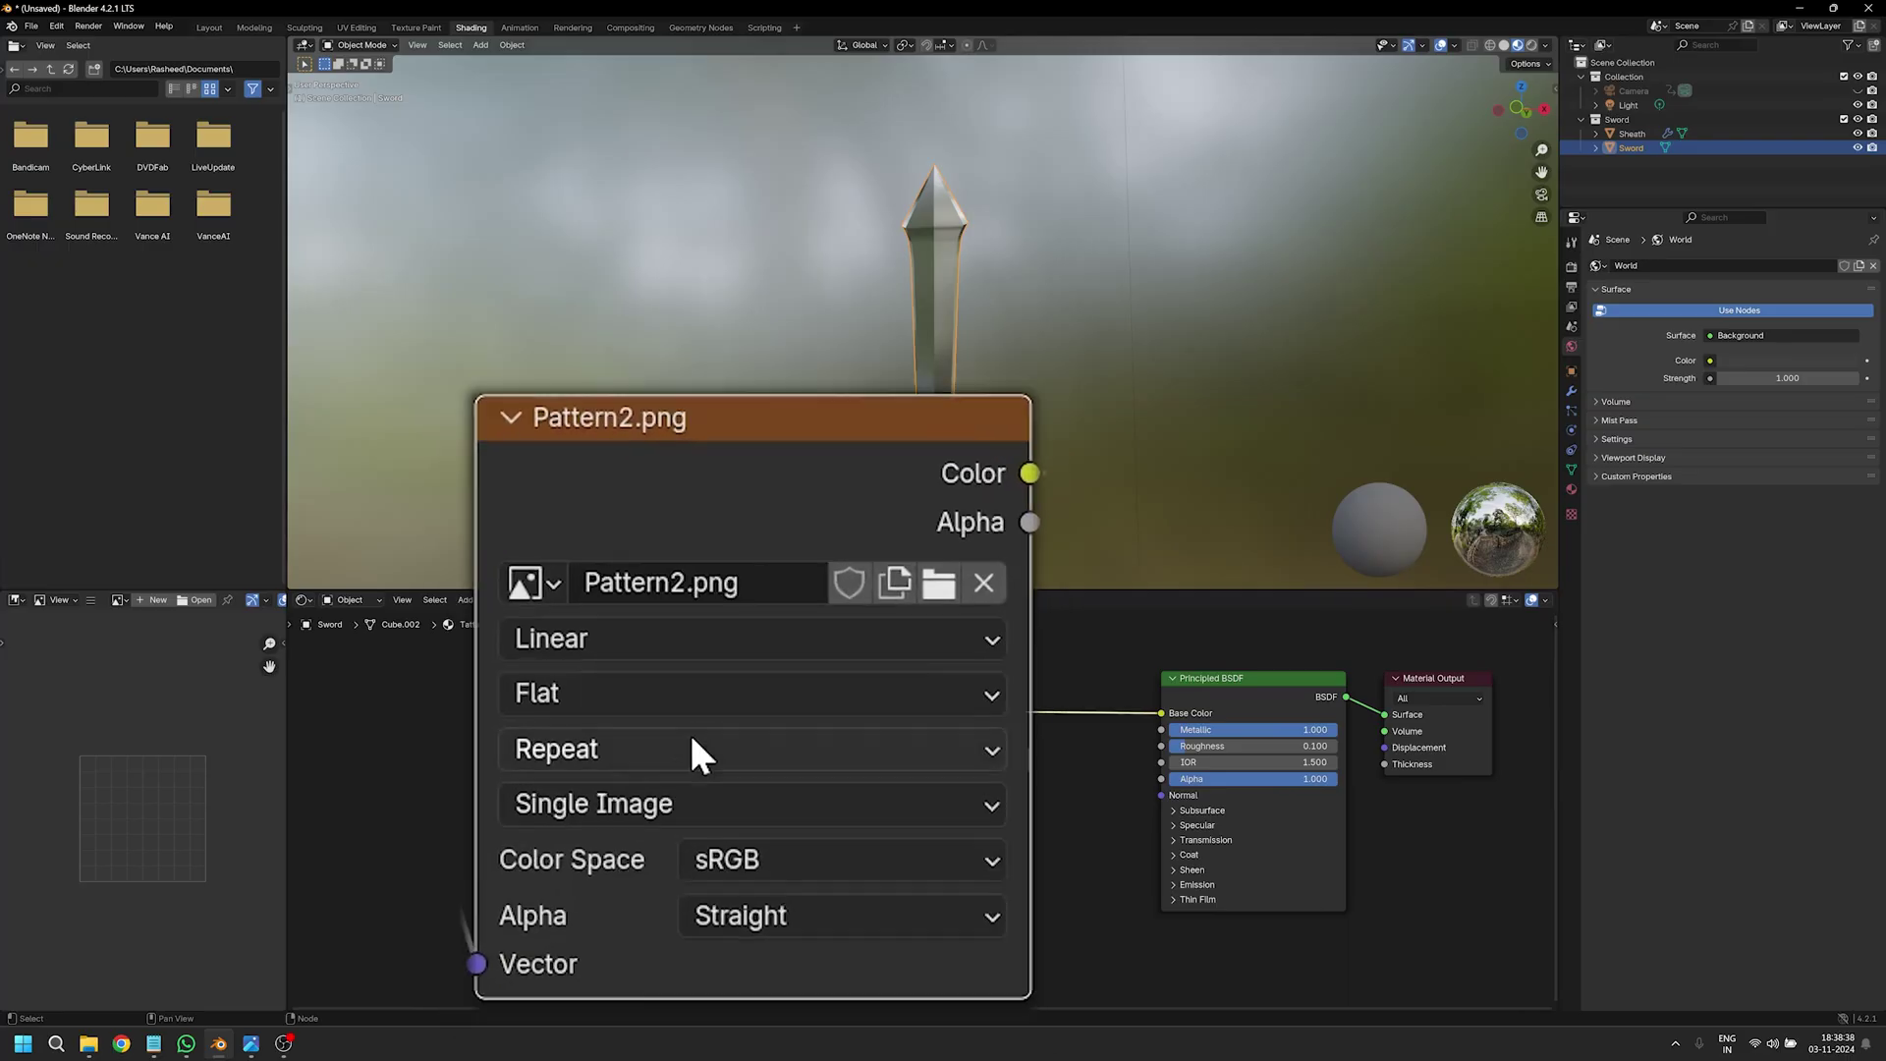
Change the Pattern2.png texture's extension from Repeat to Extend.
click(676, 758)
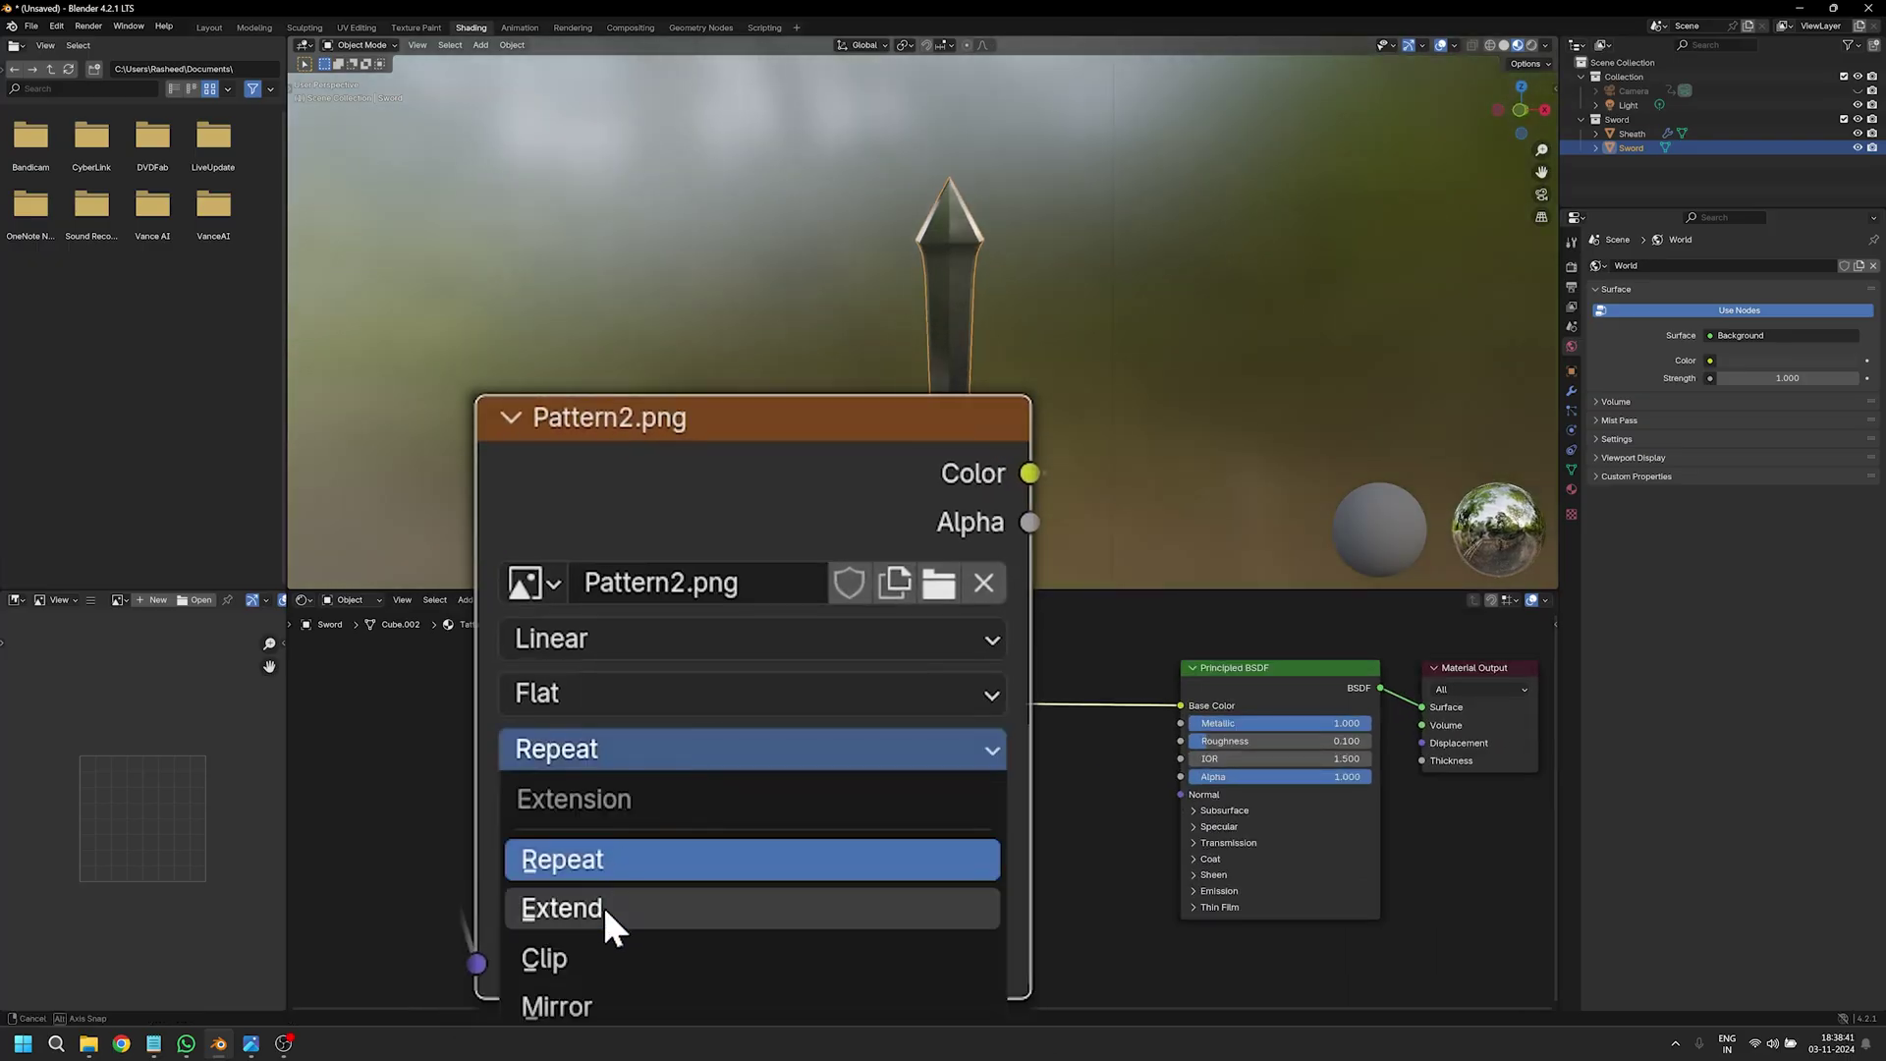
click(607, 906)
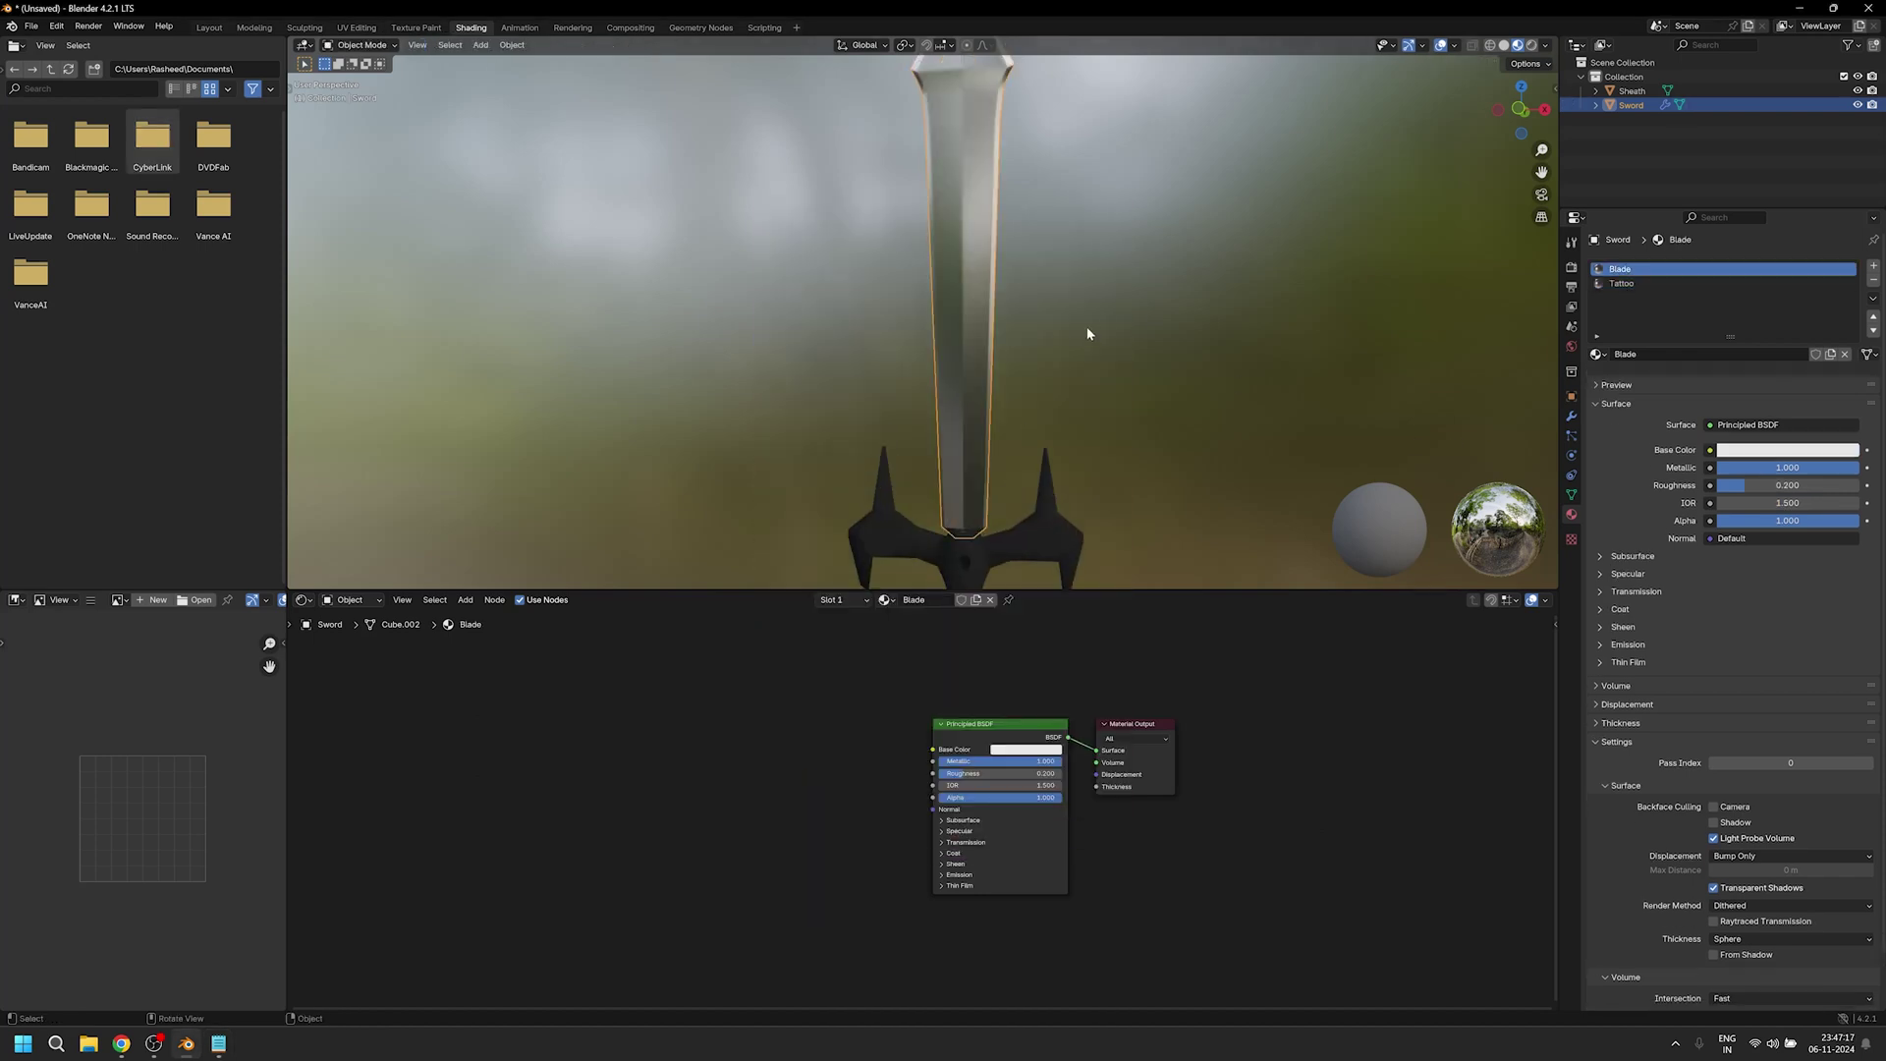
In Edit Mode, assign the Tattoo material slot to the selected mid-blade faces.
key(Tab)
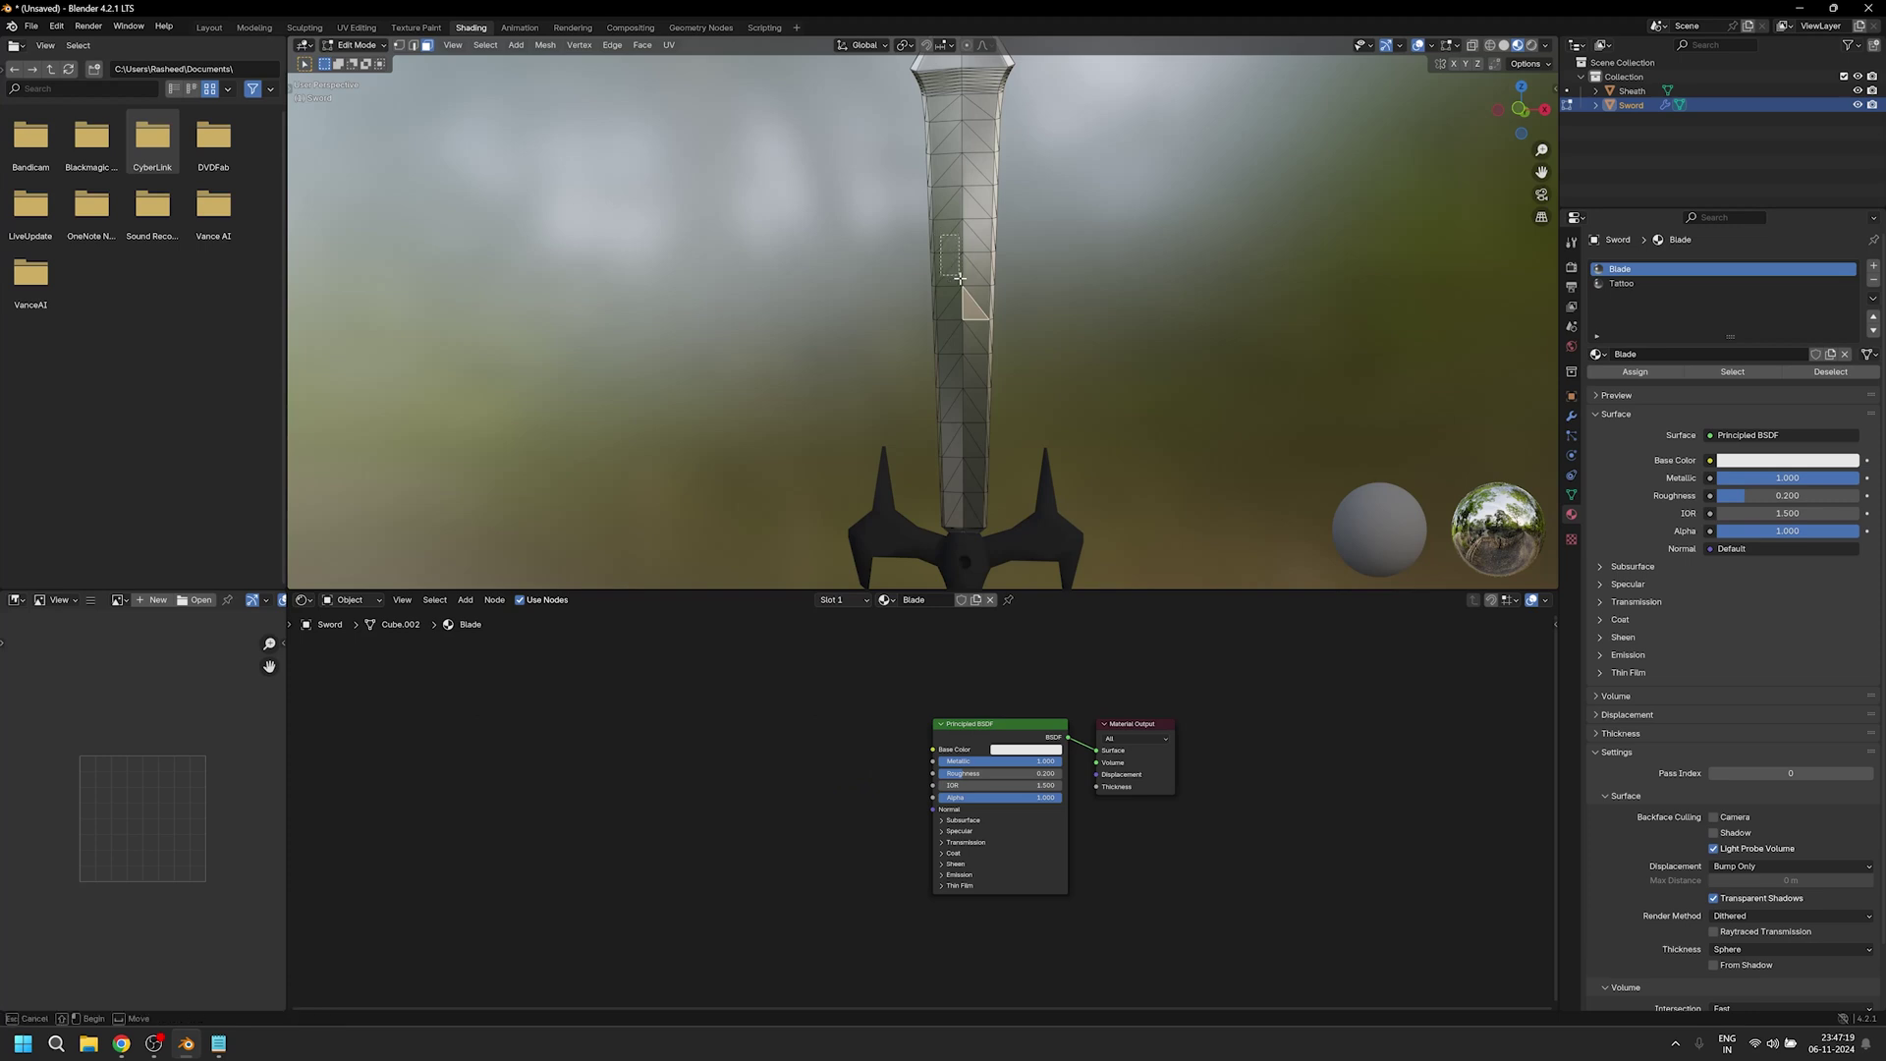
click(1622, 285)
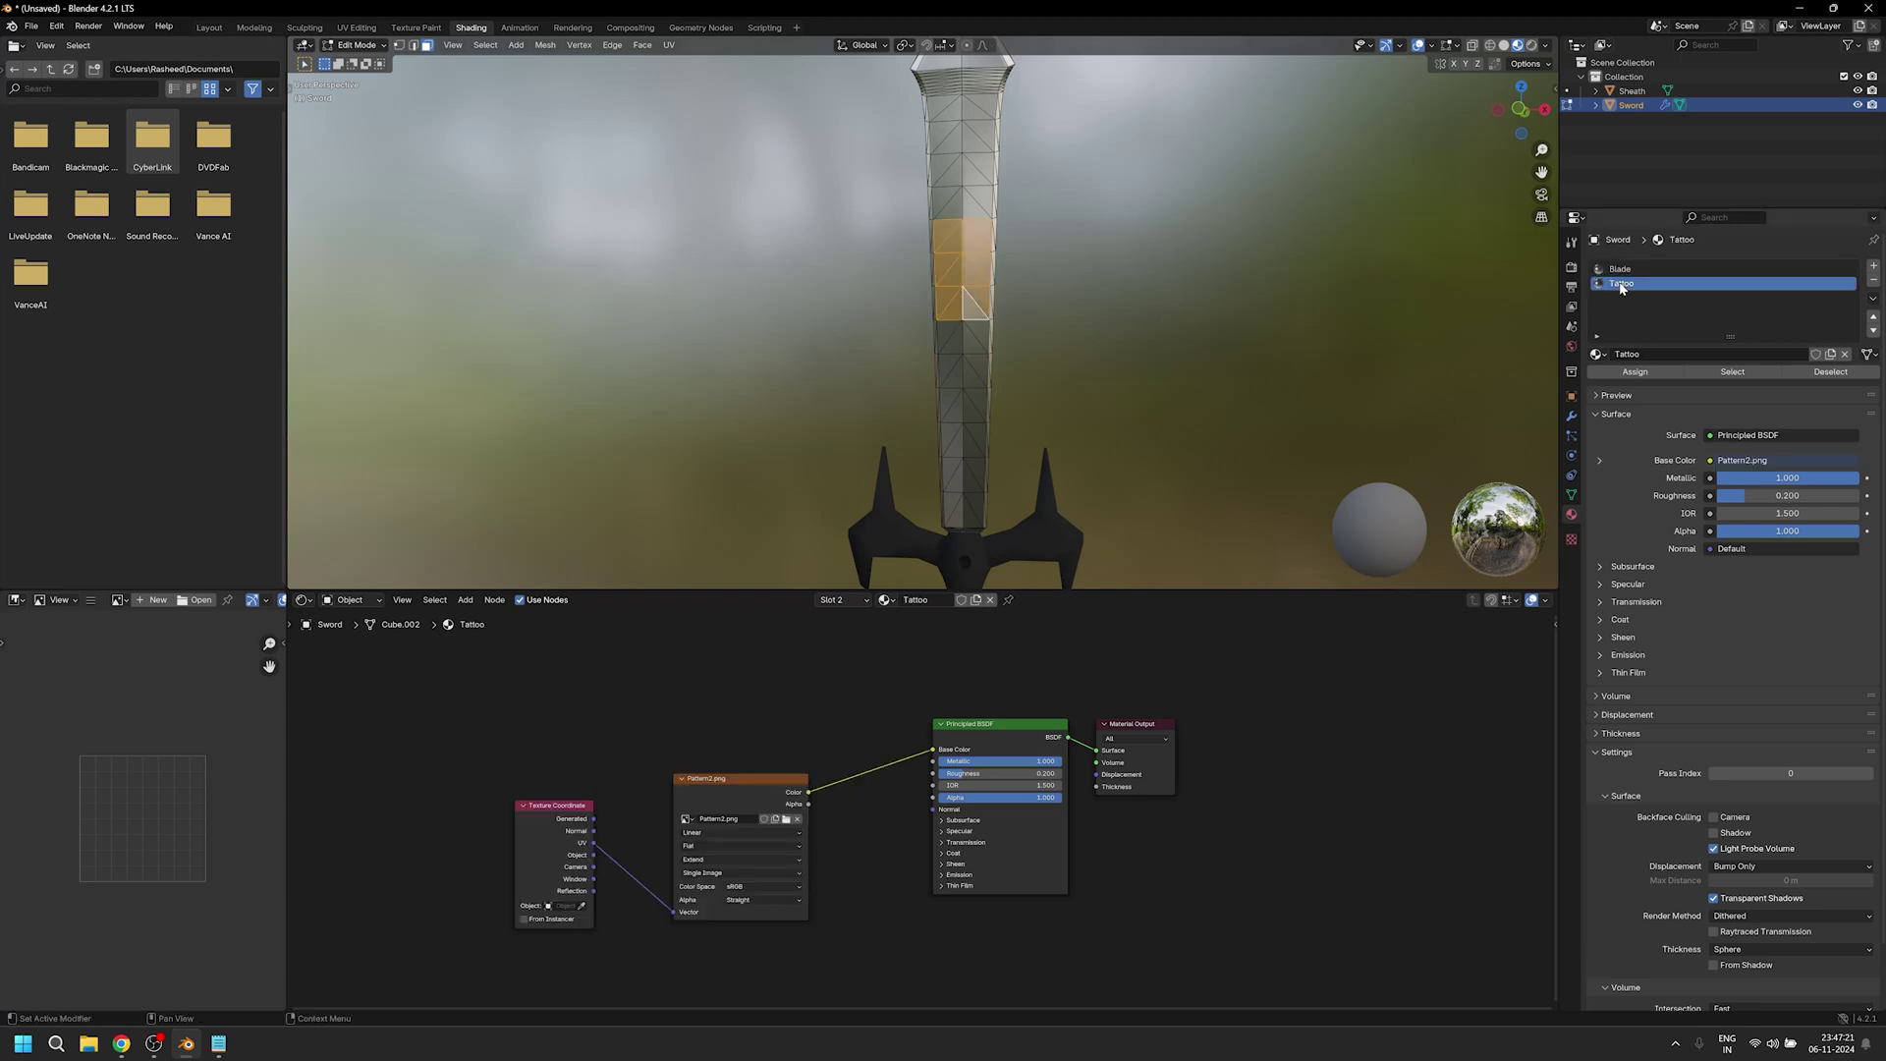
click(1630, 374)
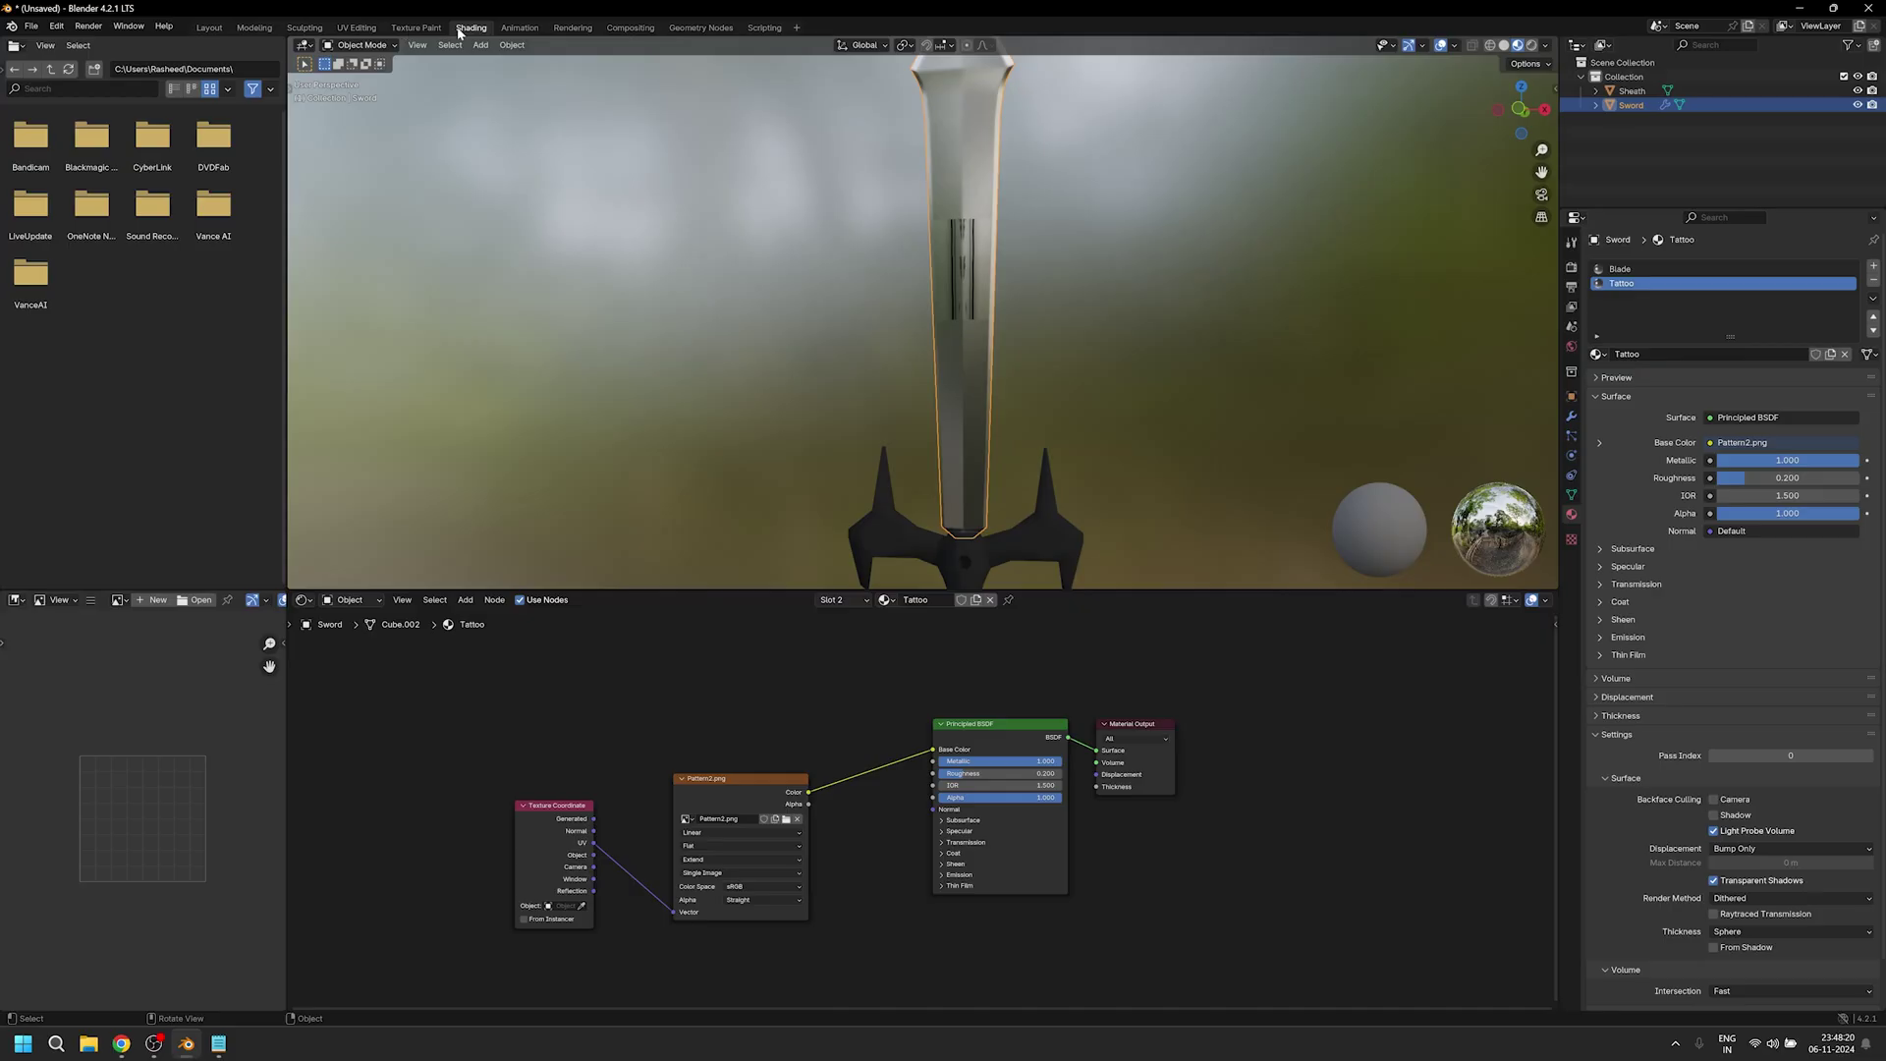
In the UV Editing workspace, select the Tattoo faces and unwrap them.
click(355, 27)
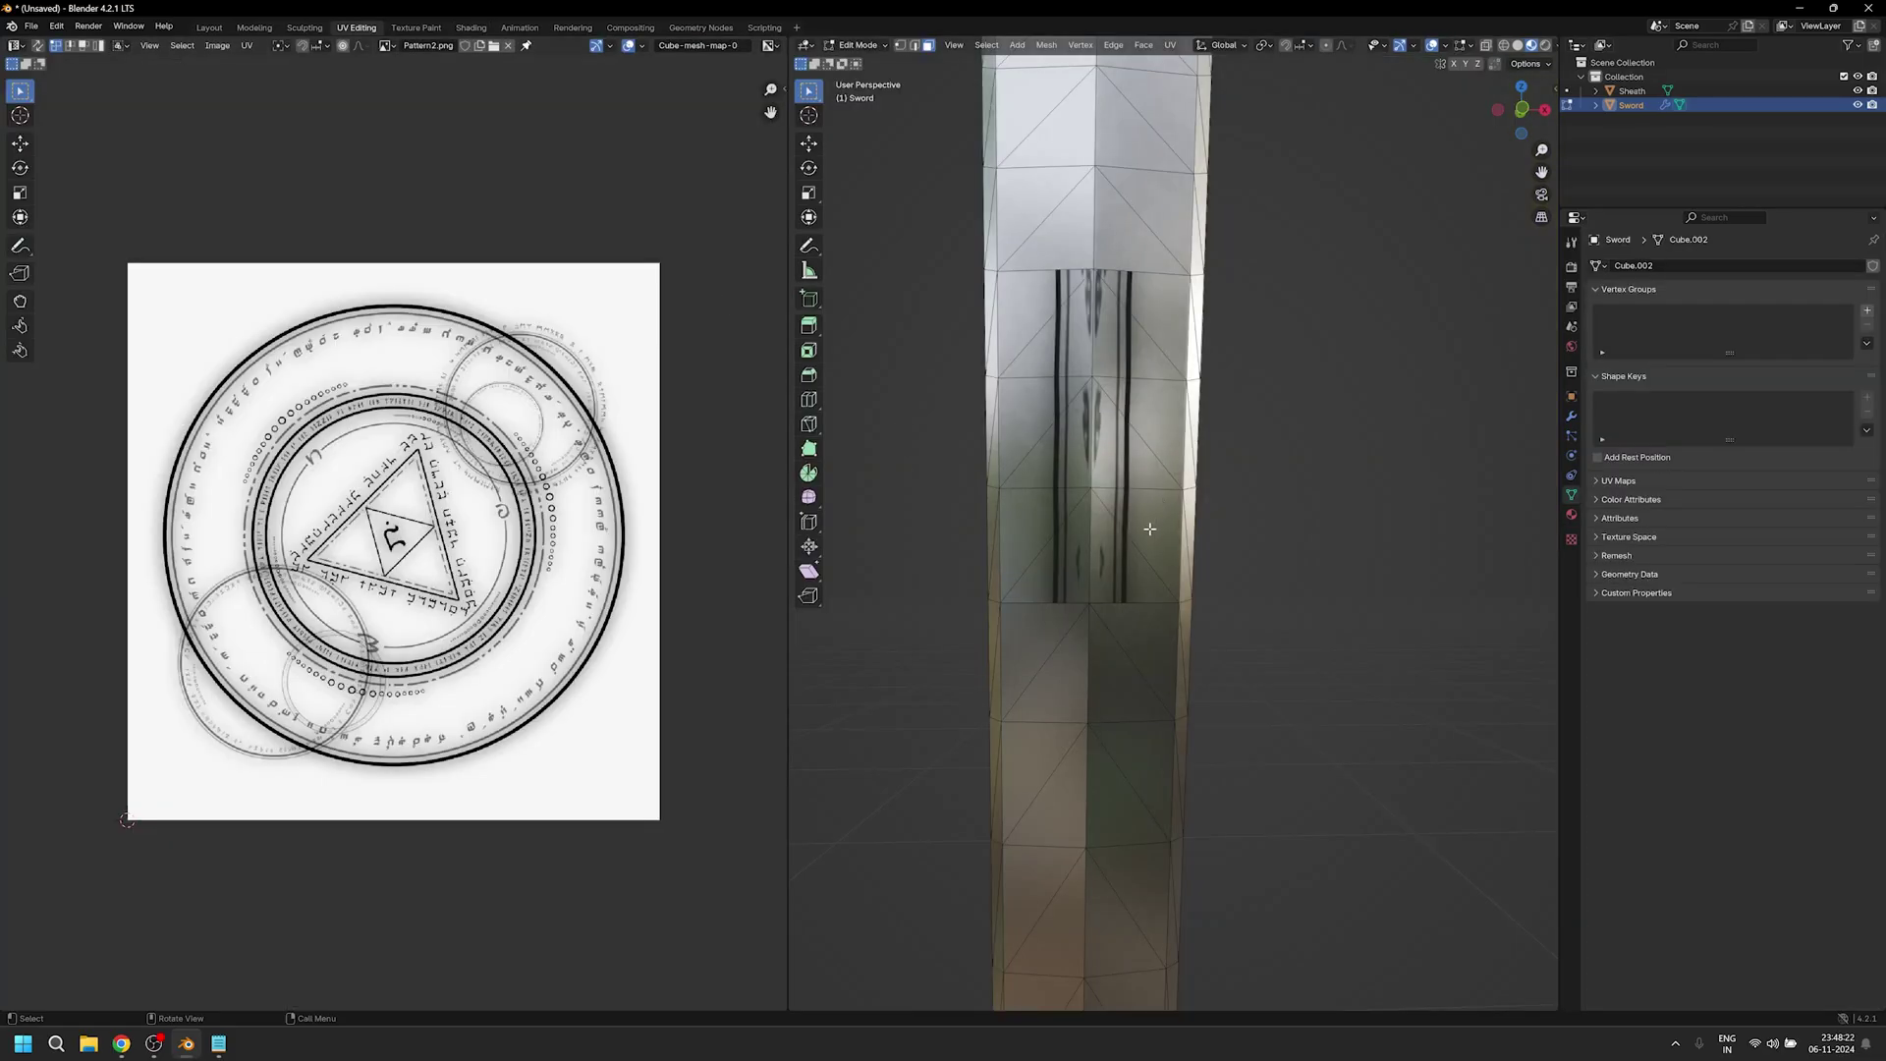
click(1571, 515)
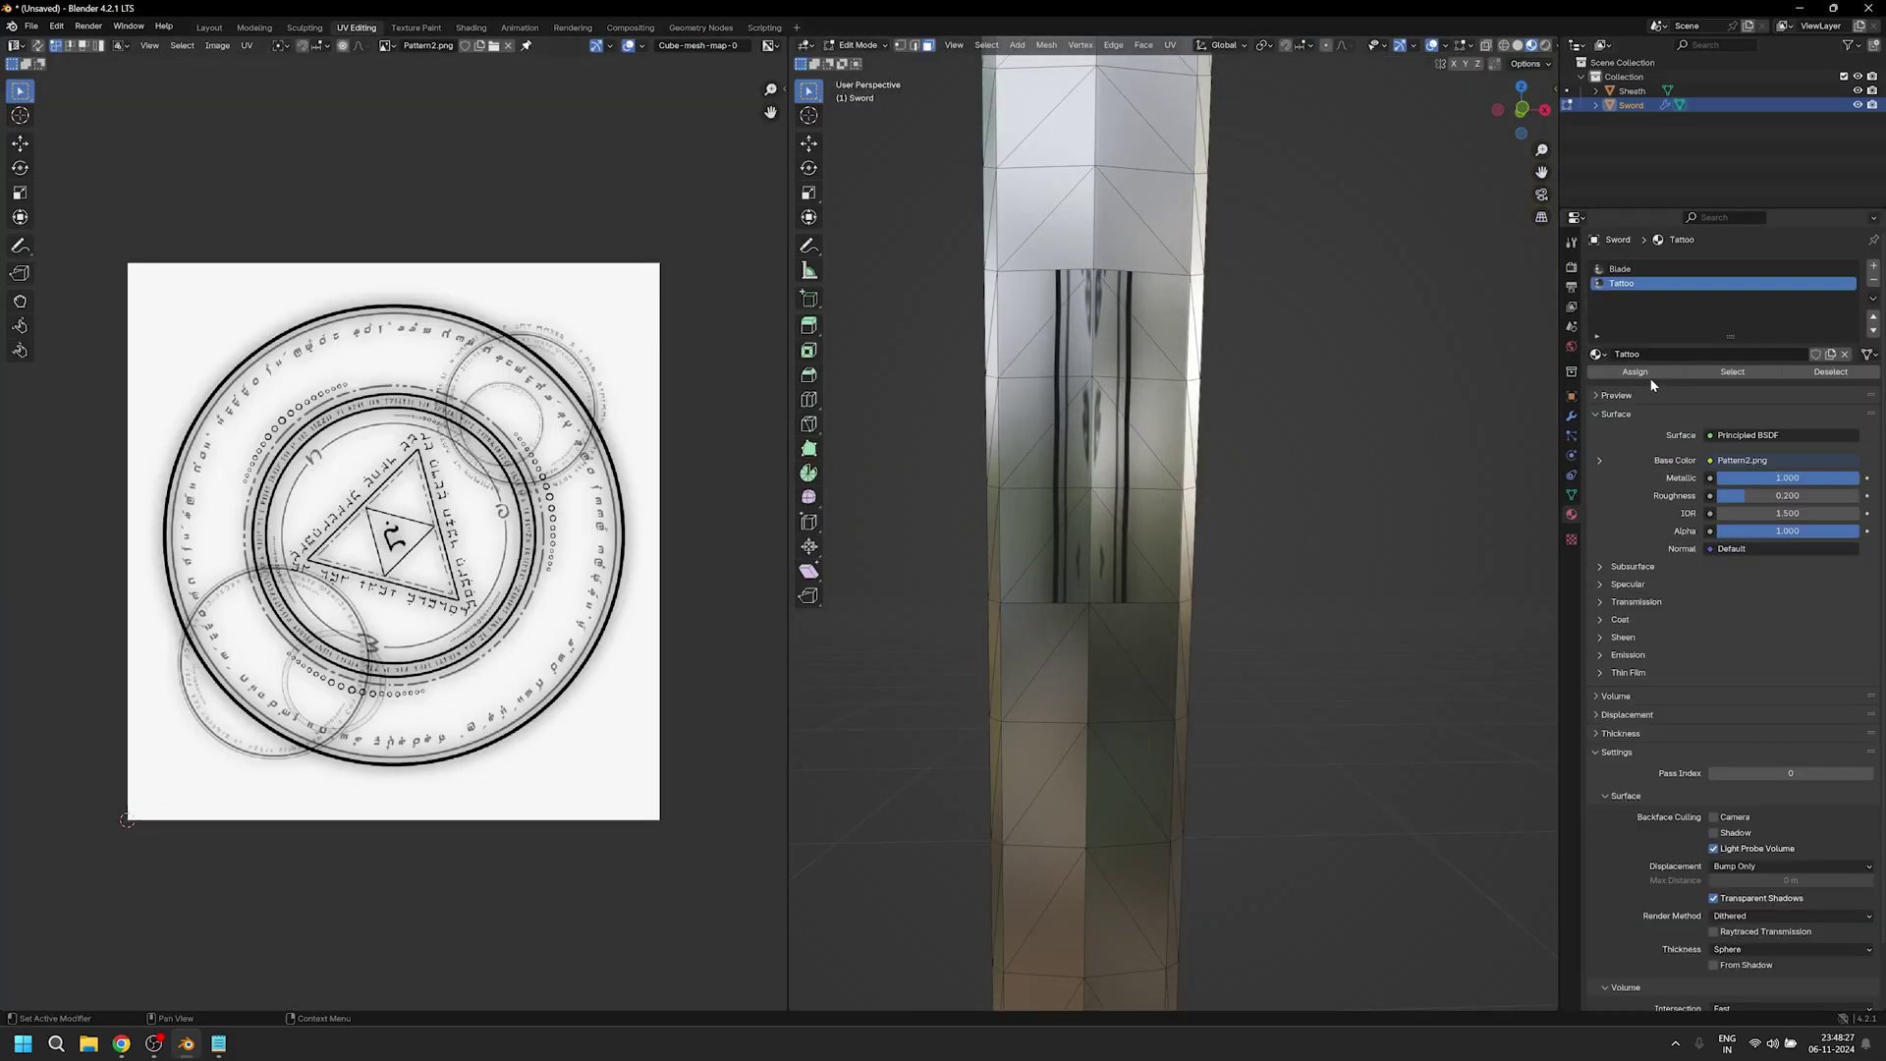
click(1621, 269)
click(1723, 374)
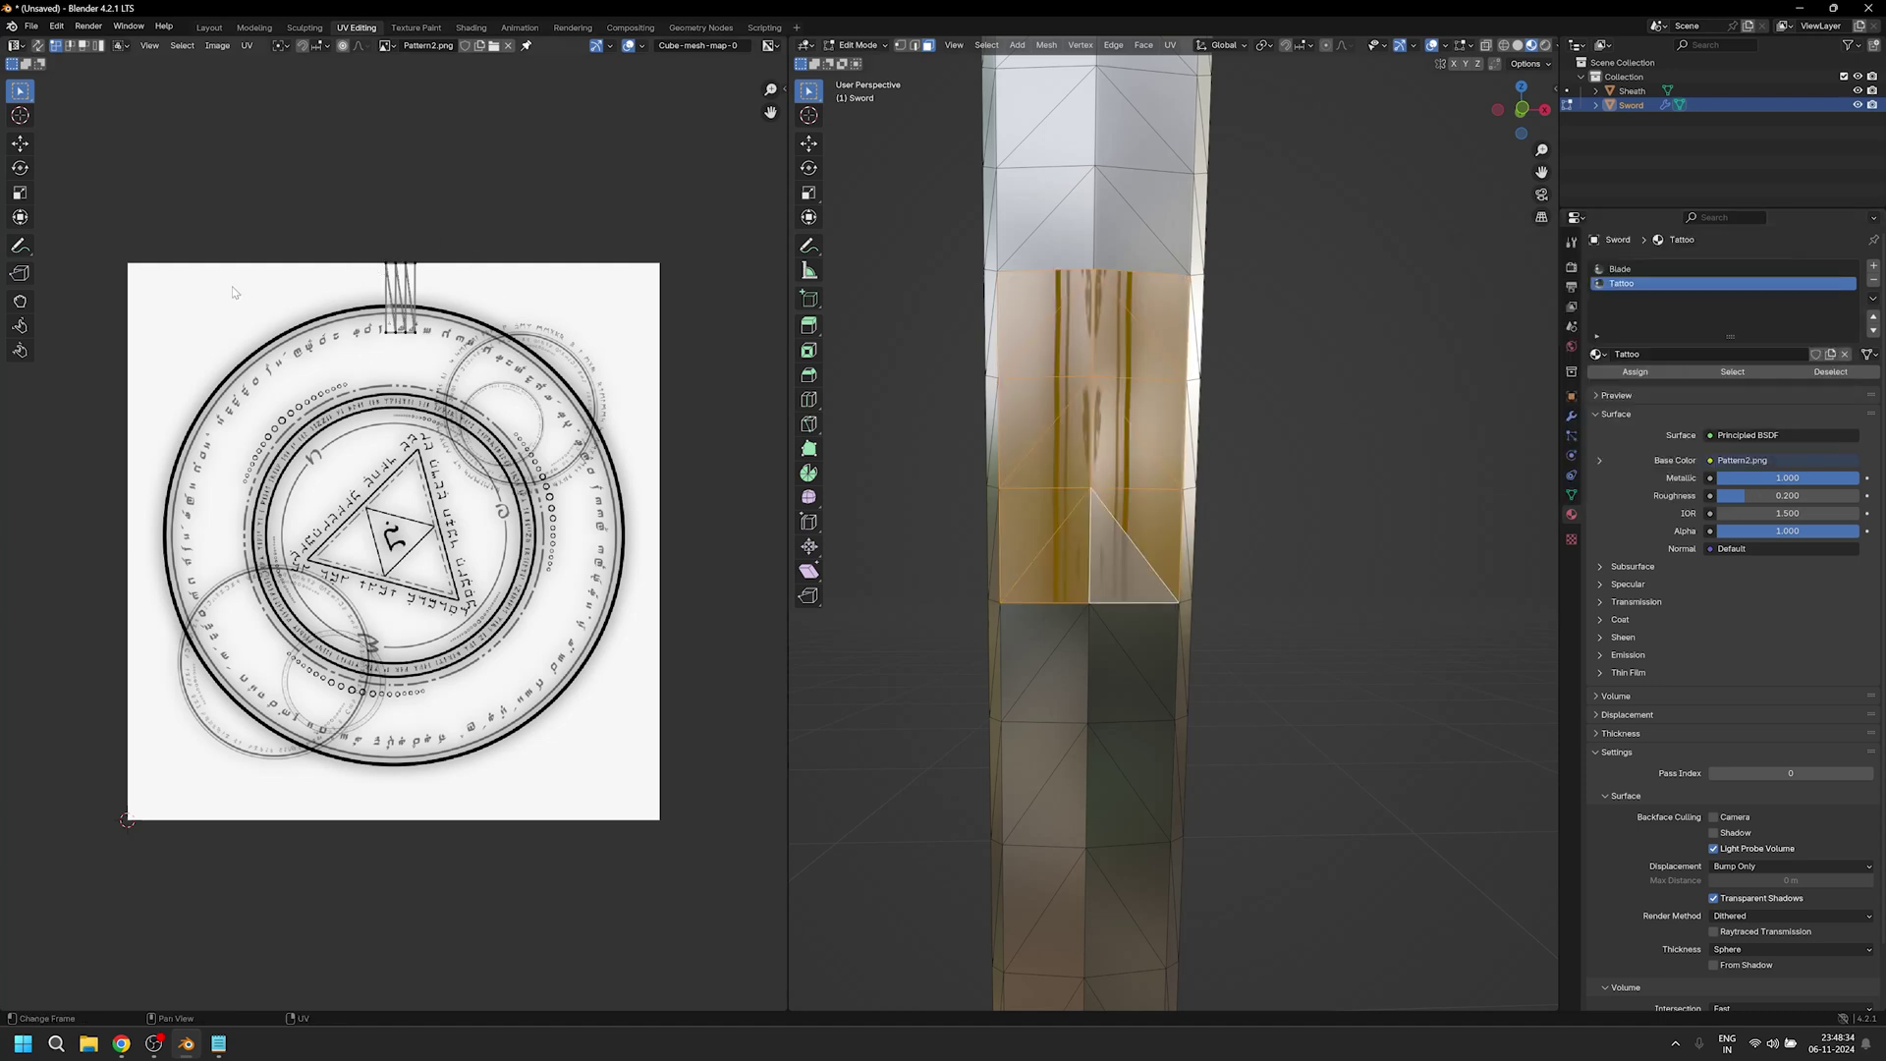
key(a)
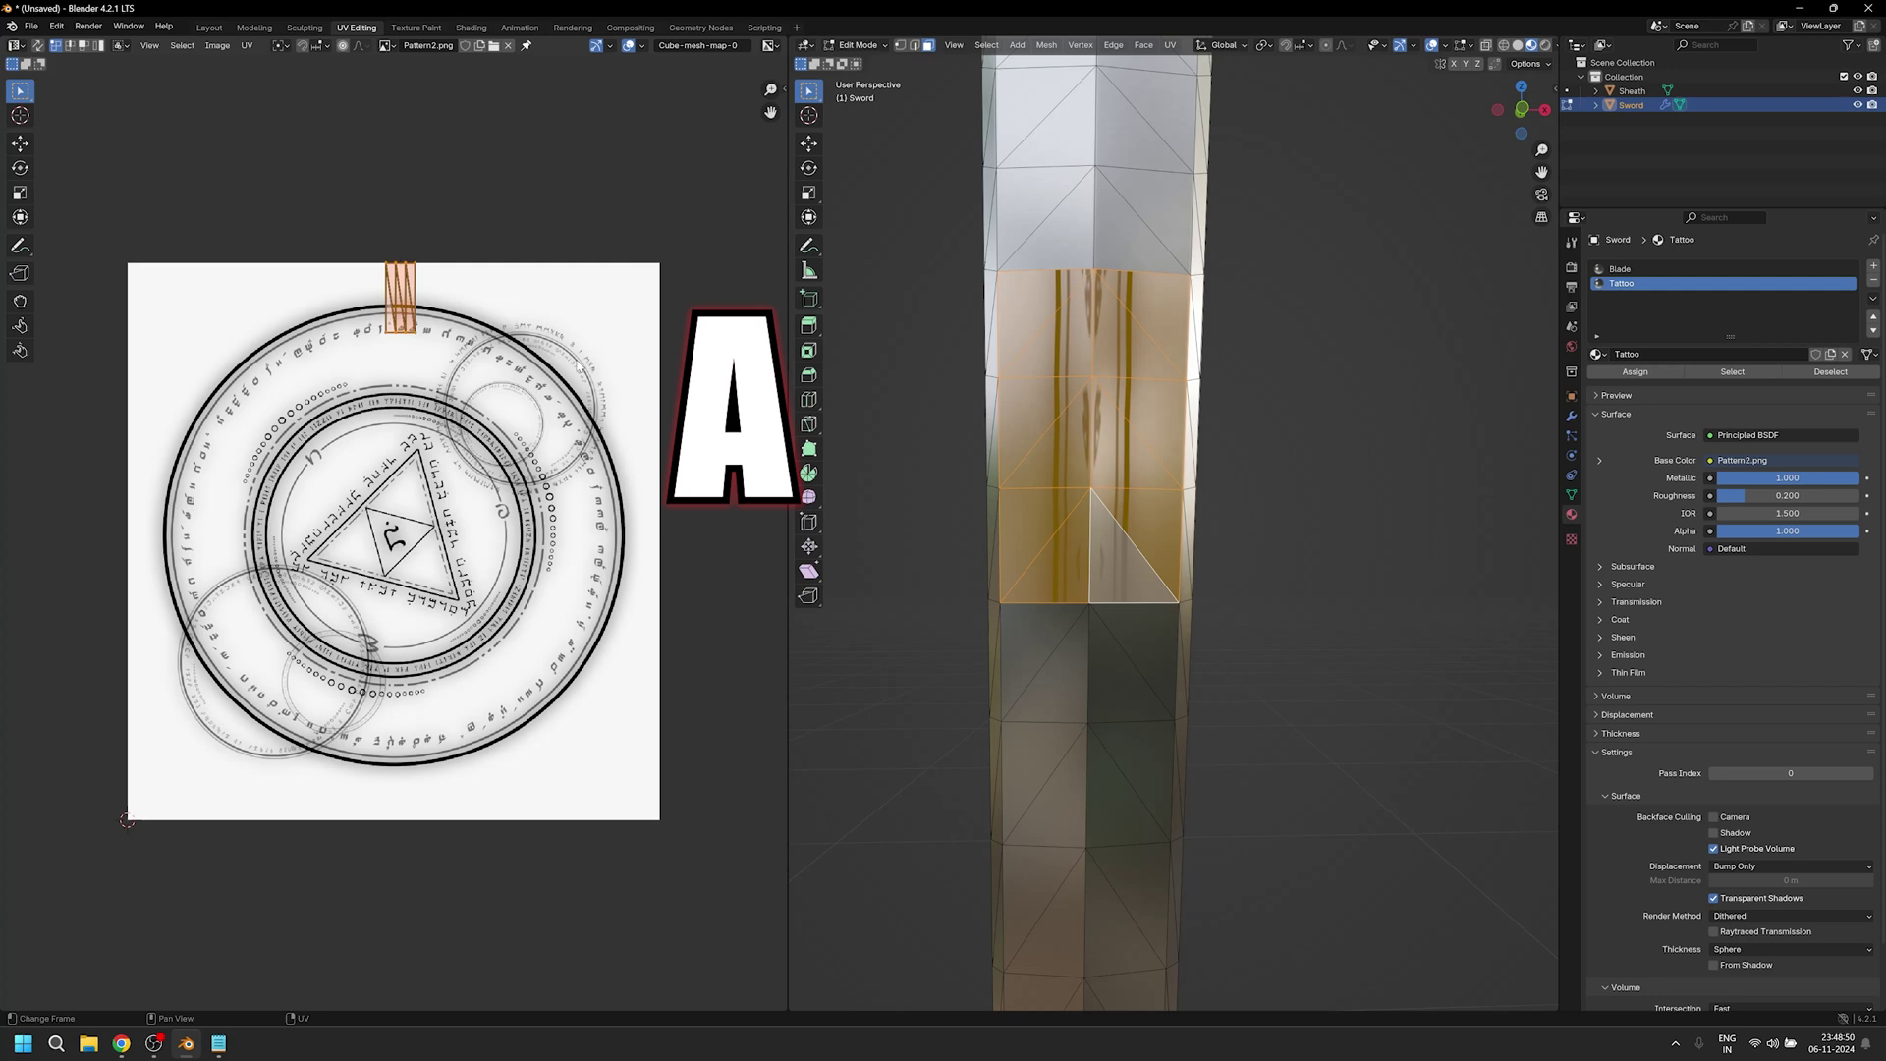
key(u)
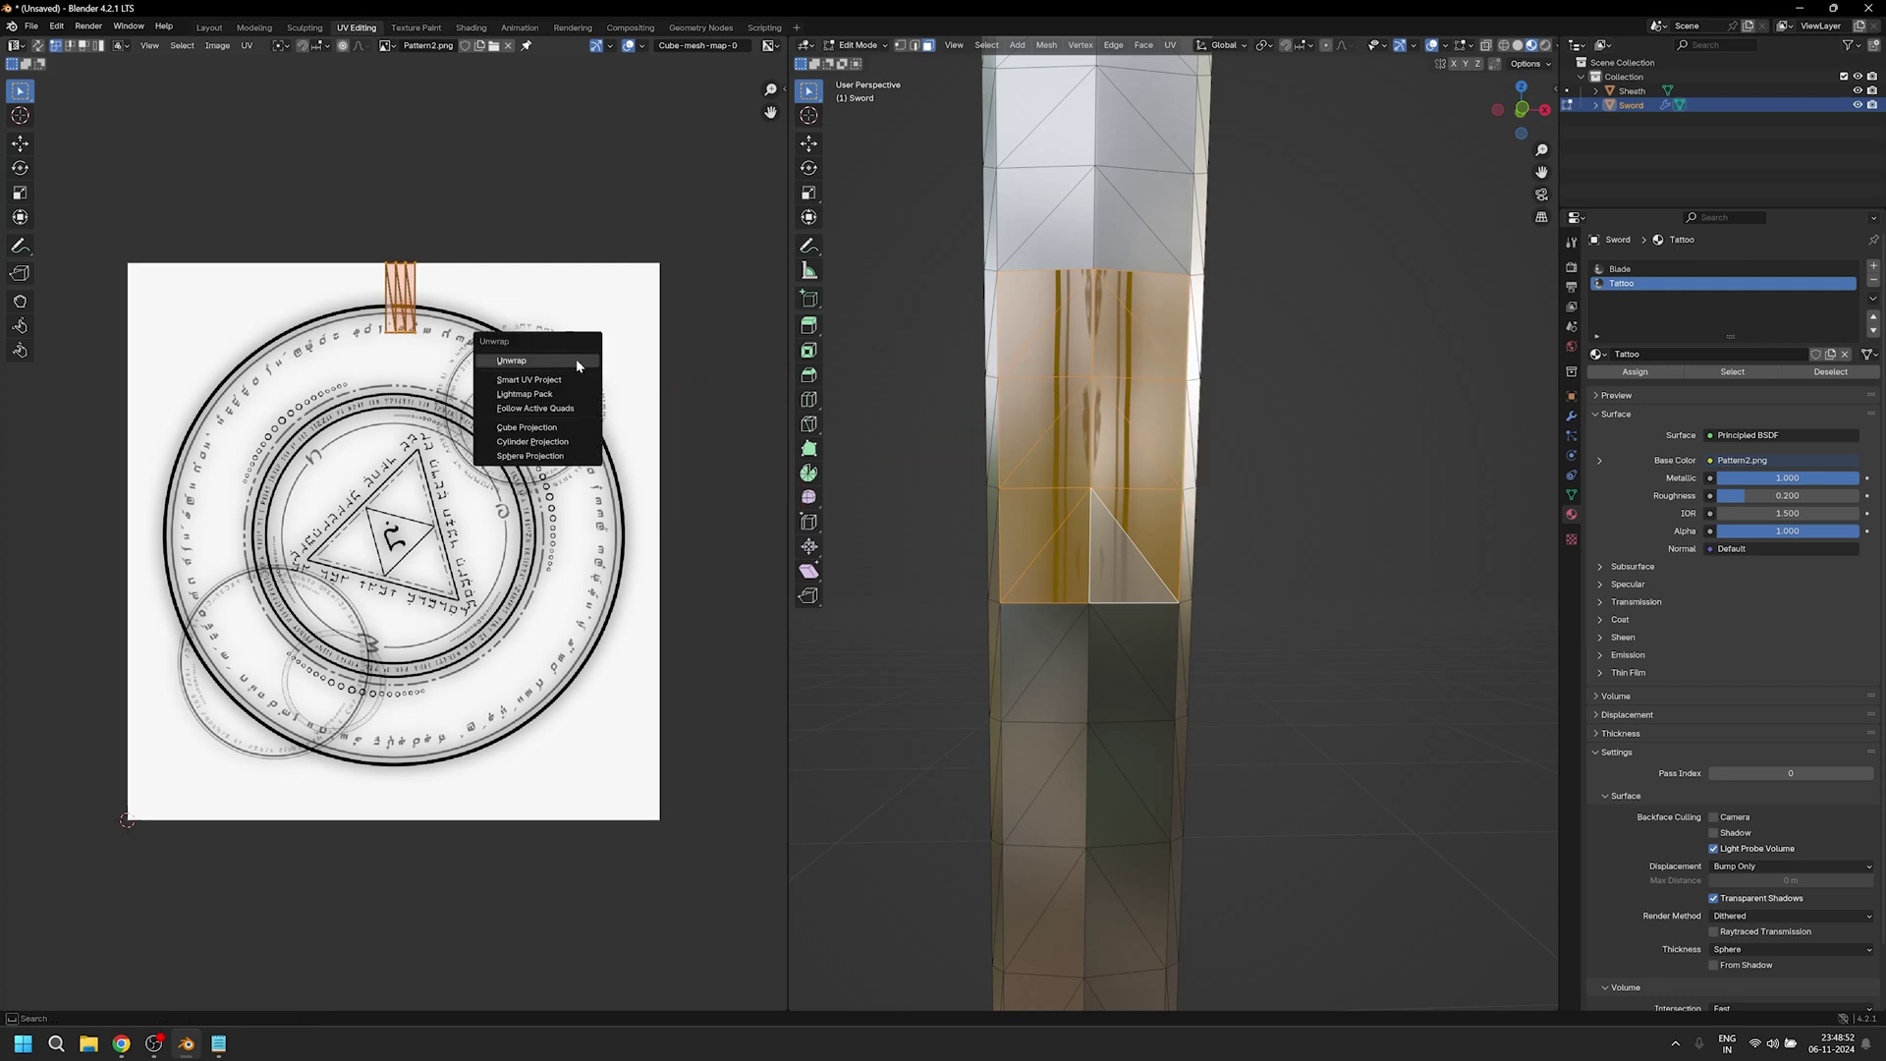
click(575, 358)
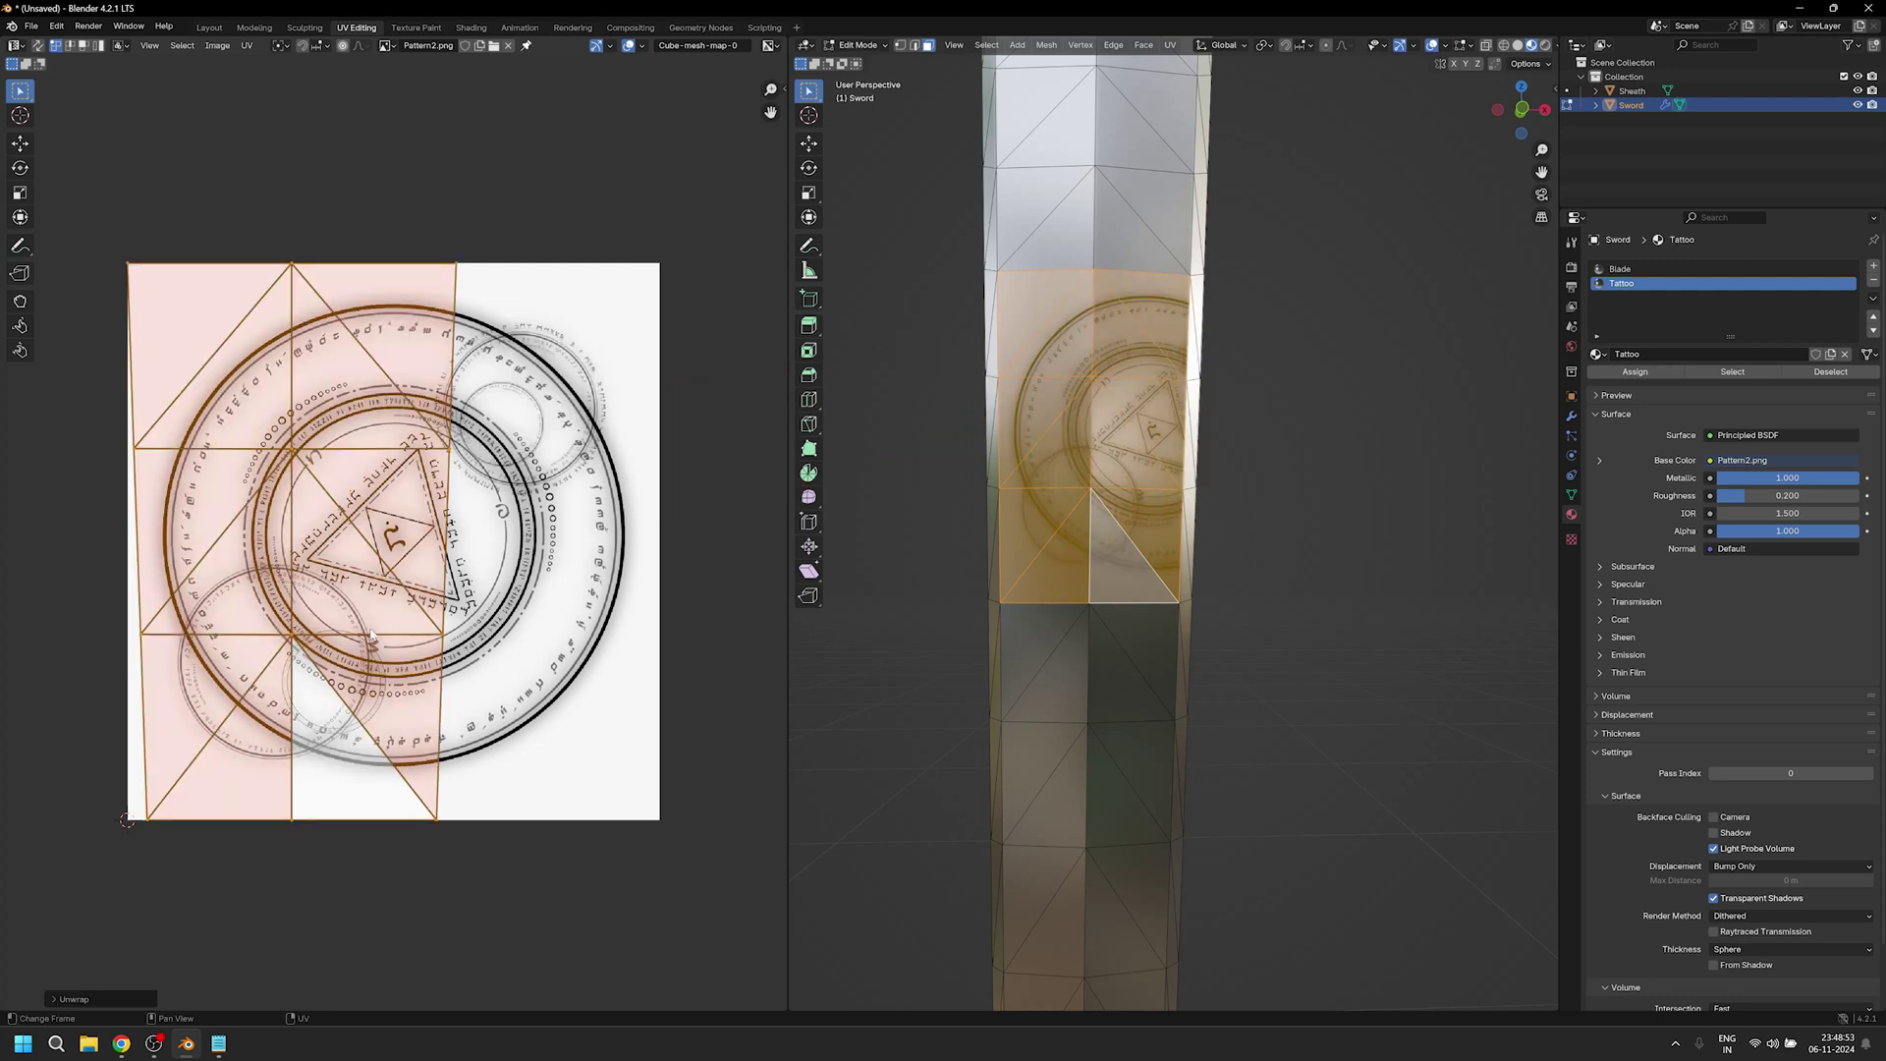
Move and enlarge the UV island over the circle image, then return to Object Mode.
click(472, 805)
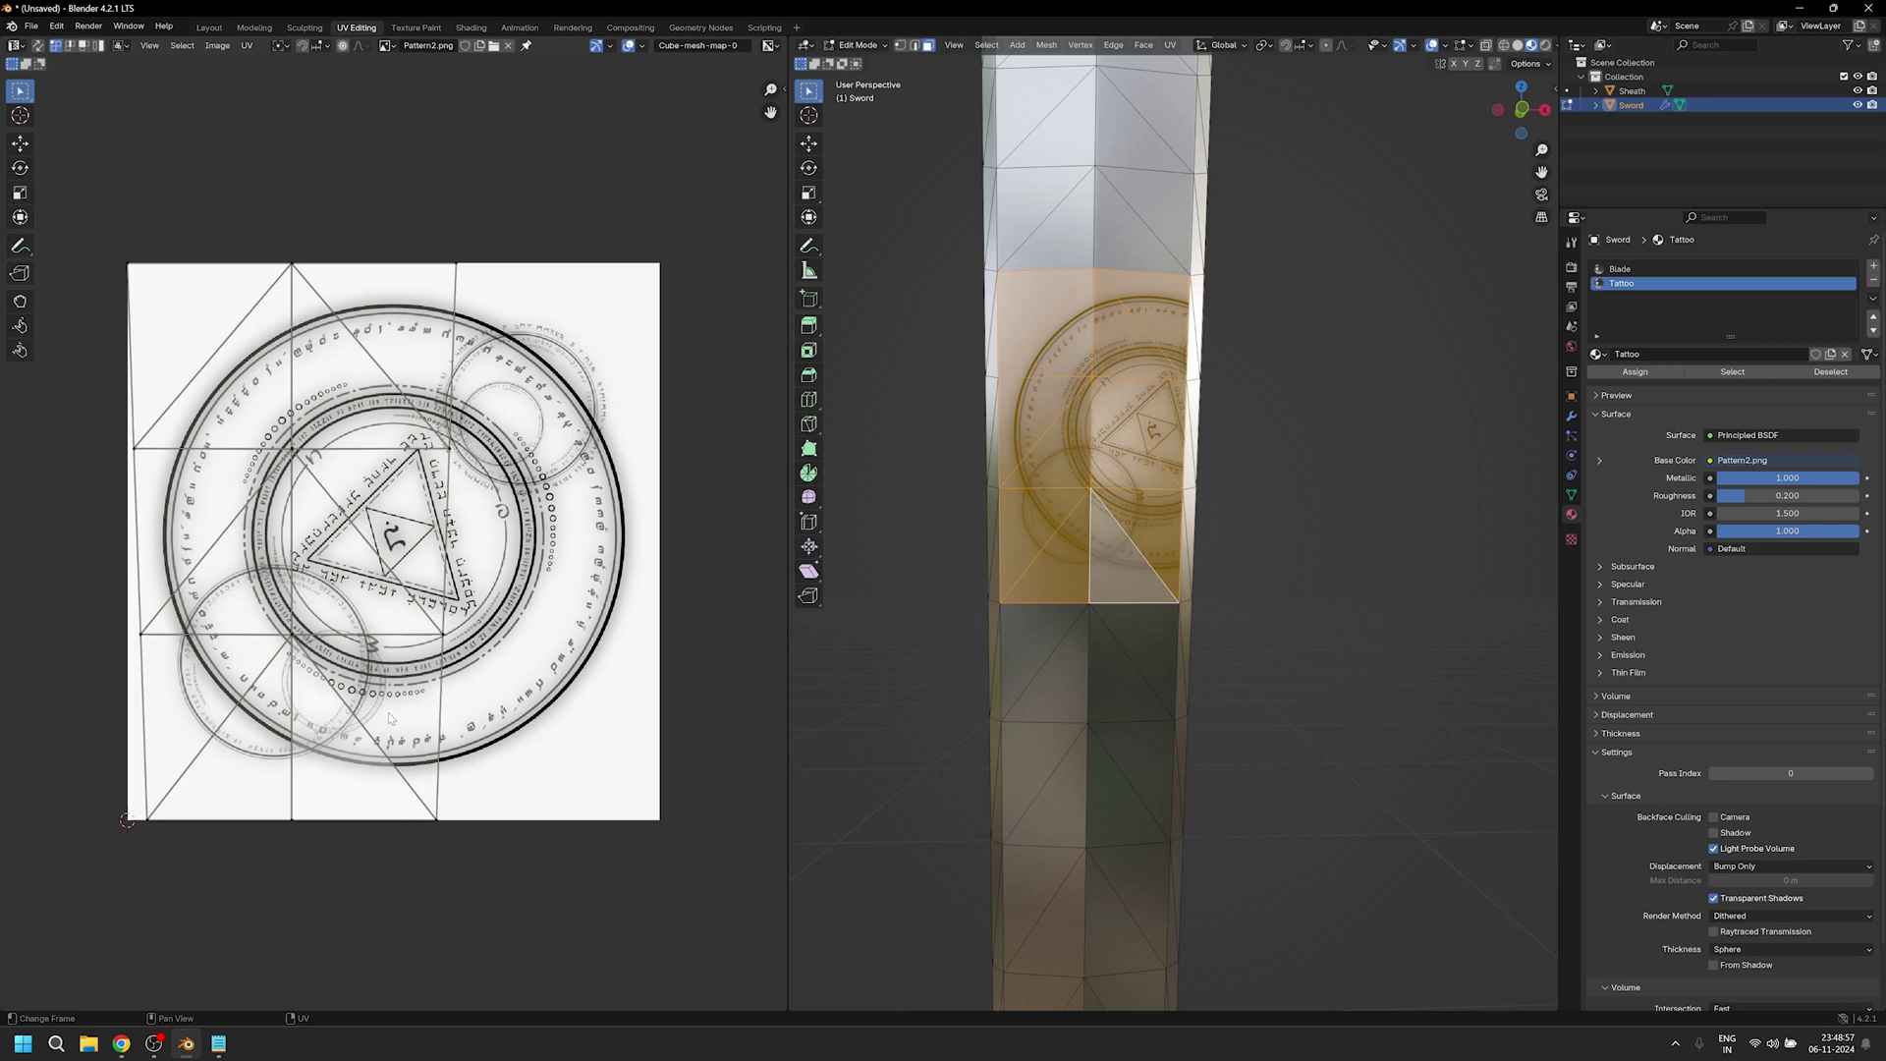
click(223, 607)
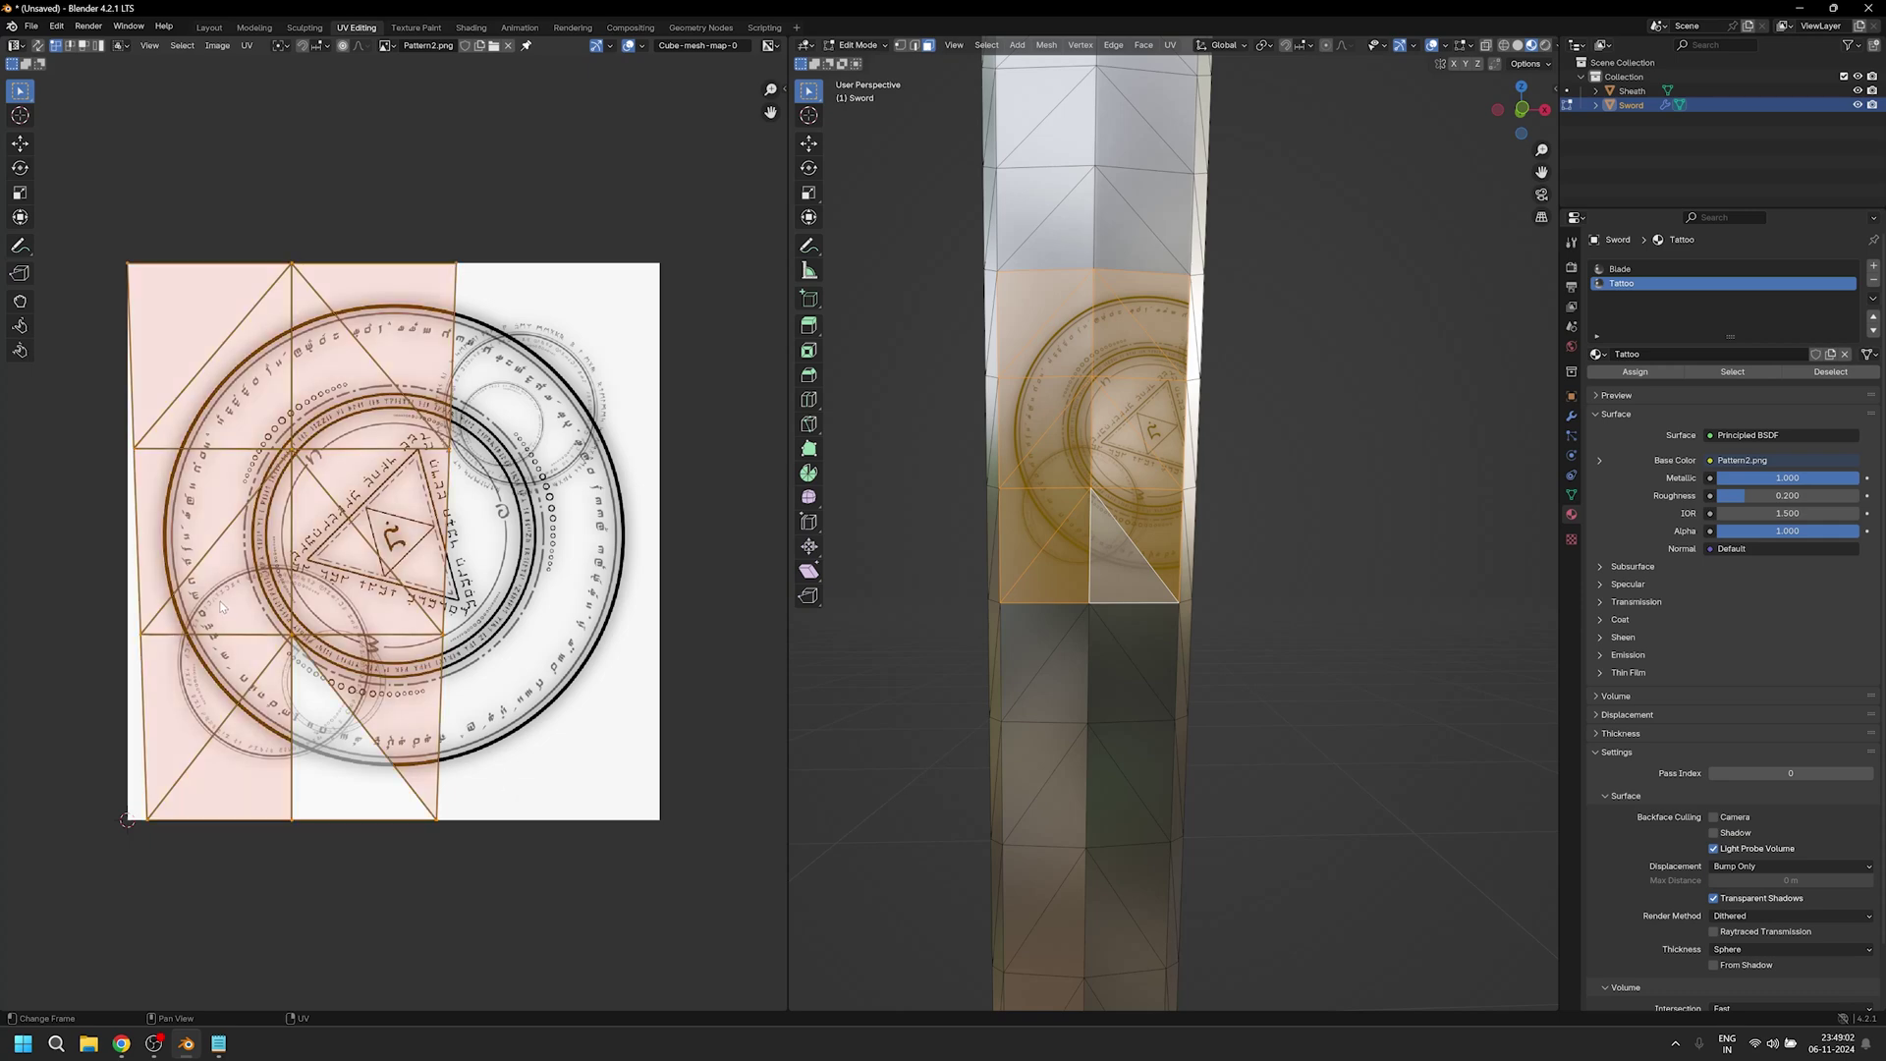
click(310, 586)
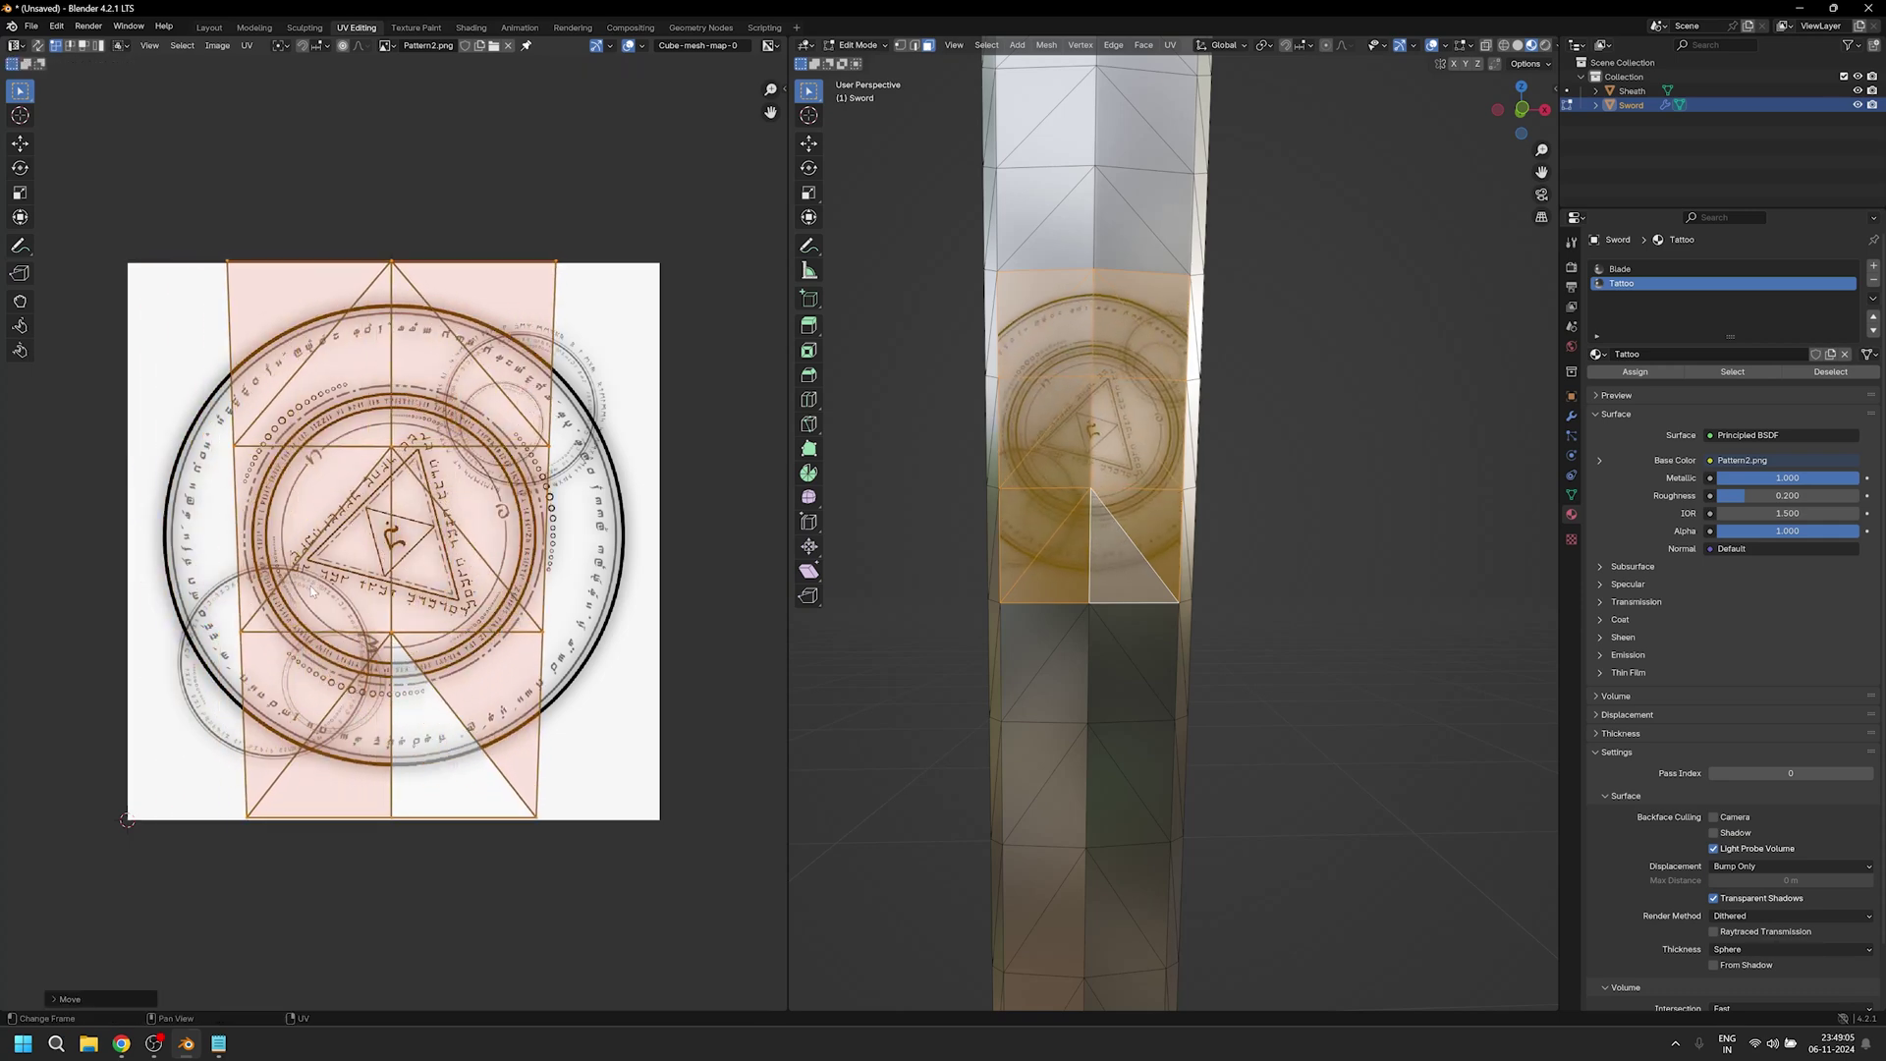
click(80, 598)
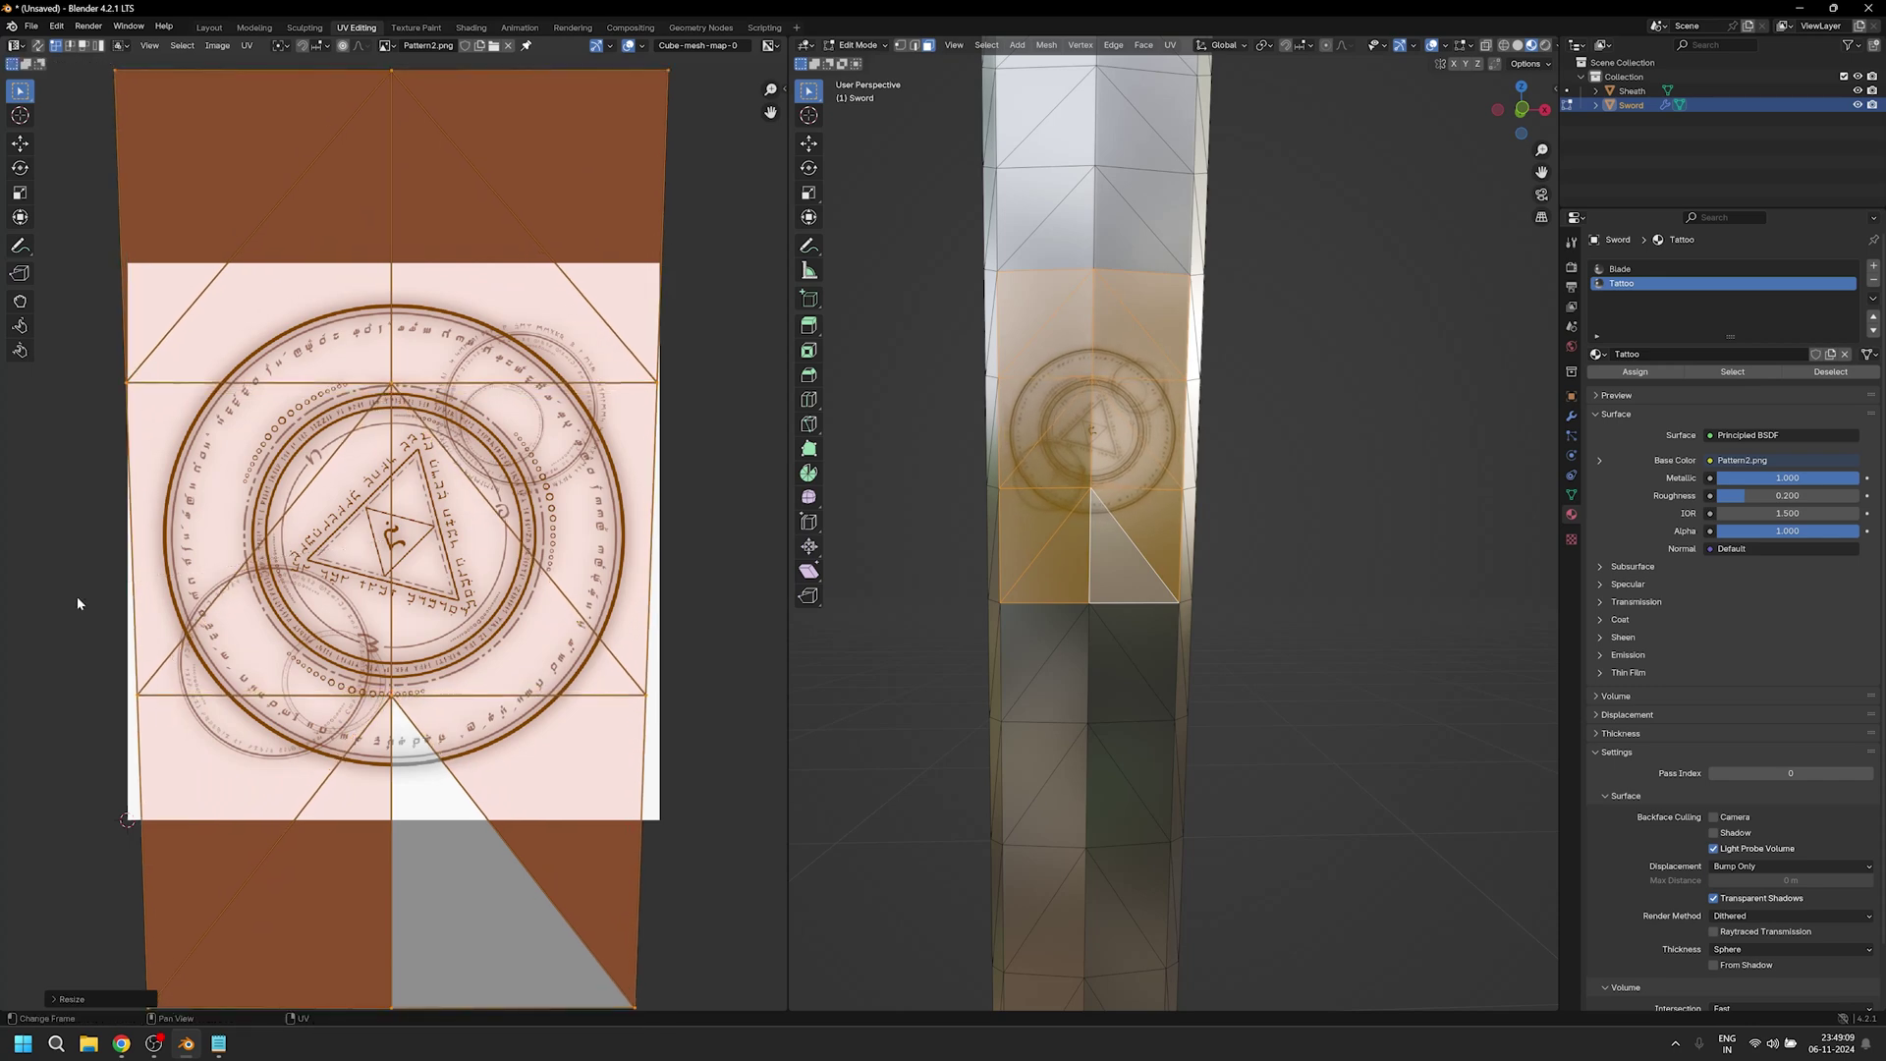
key(Tab)
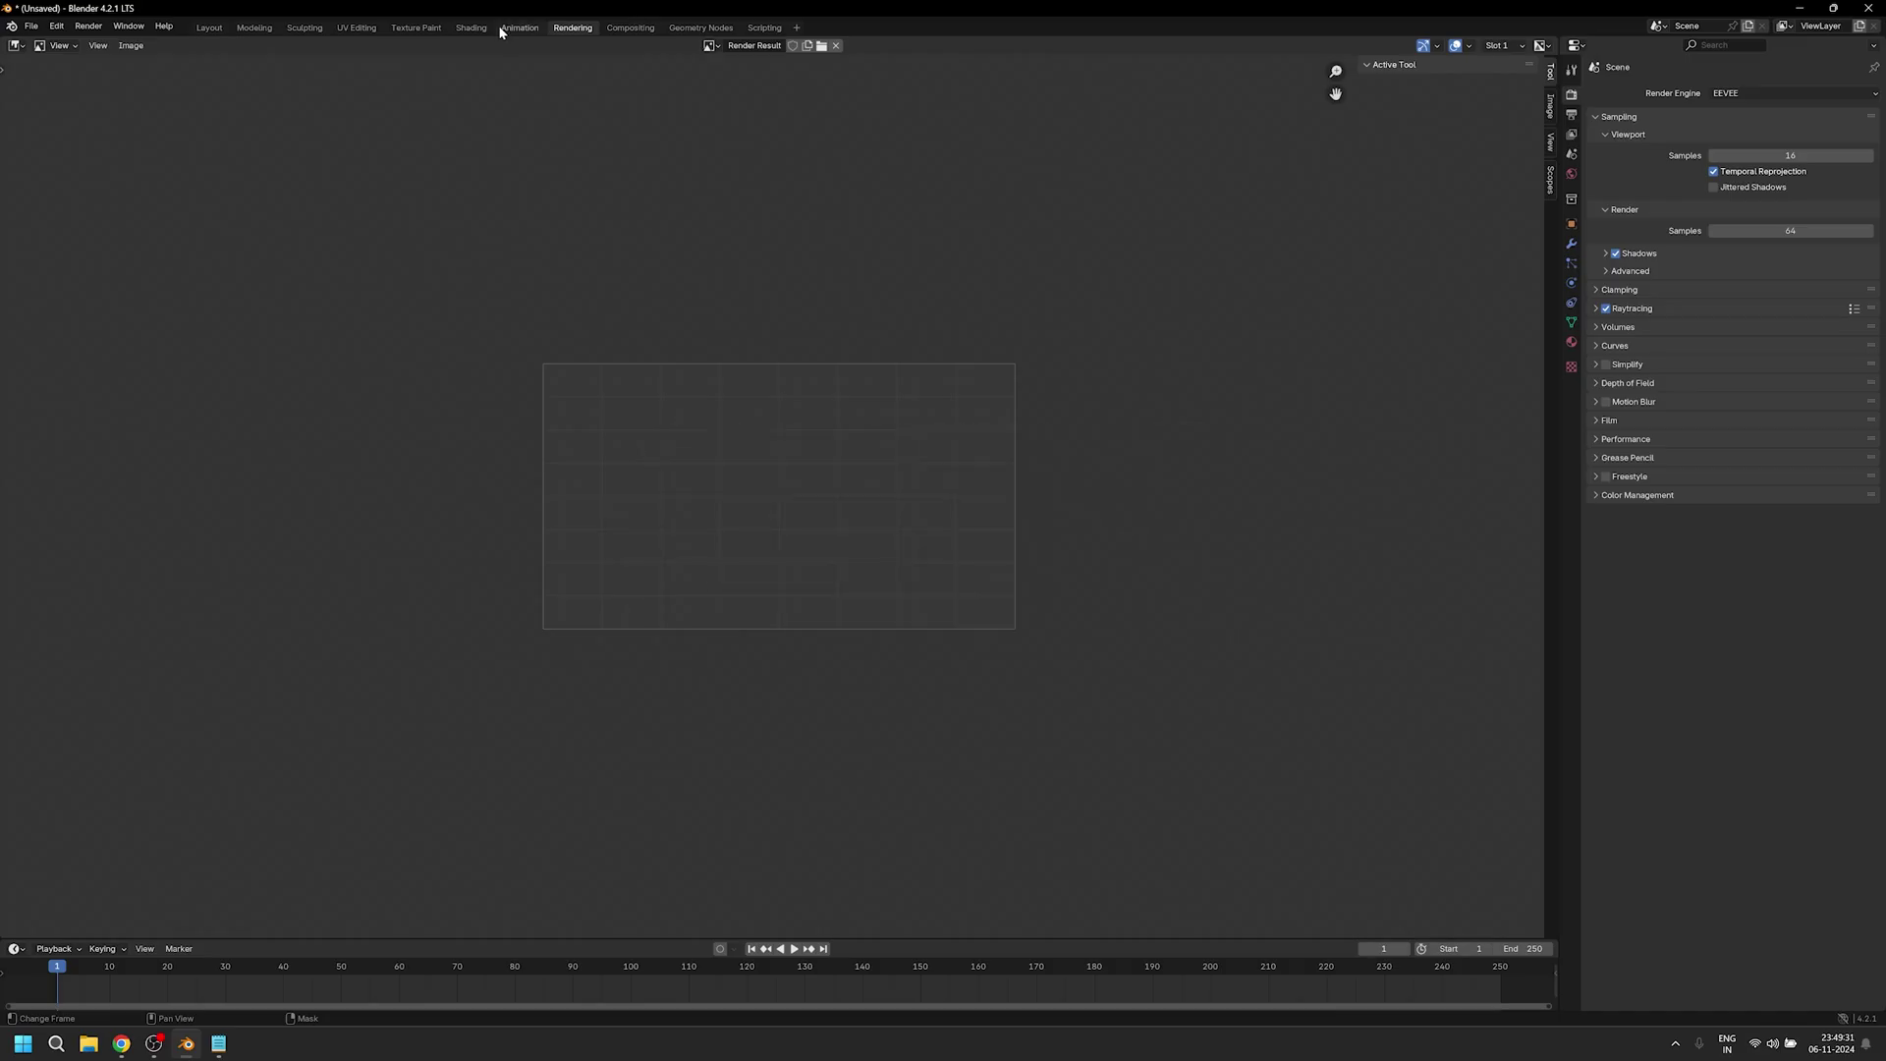
In the Shading workspace, shift the Principled BSDF and Material Output nodes right.
click(471, 27)
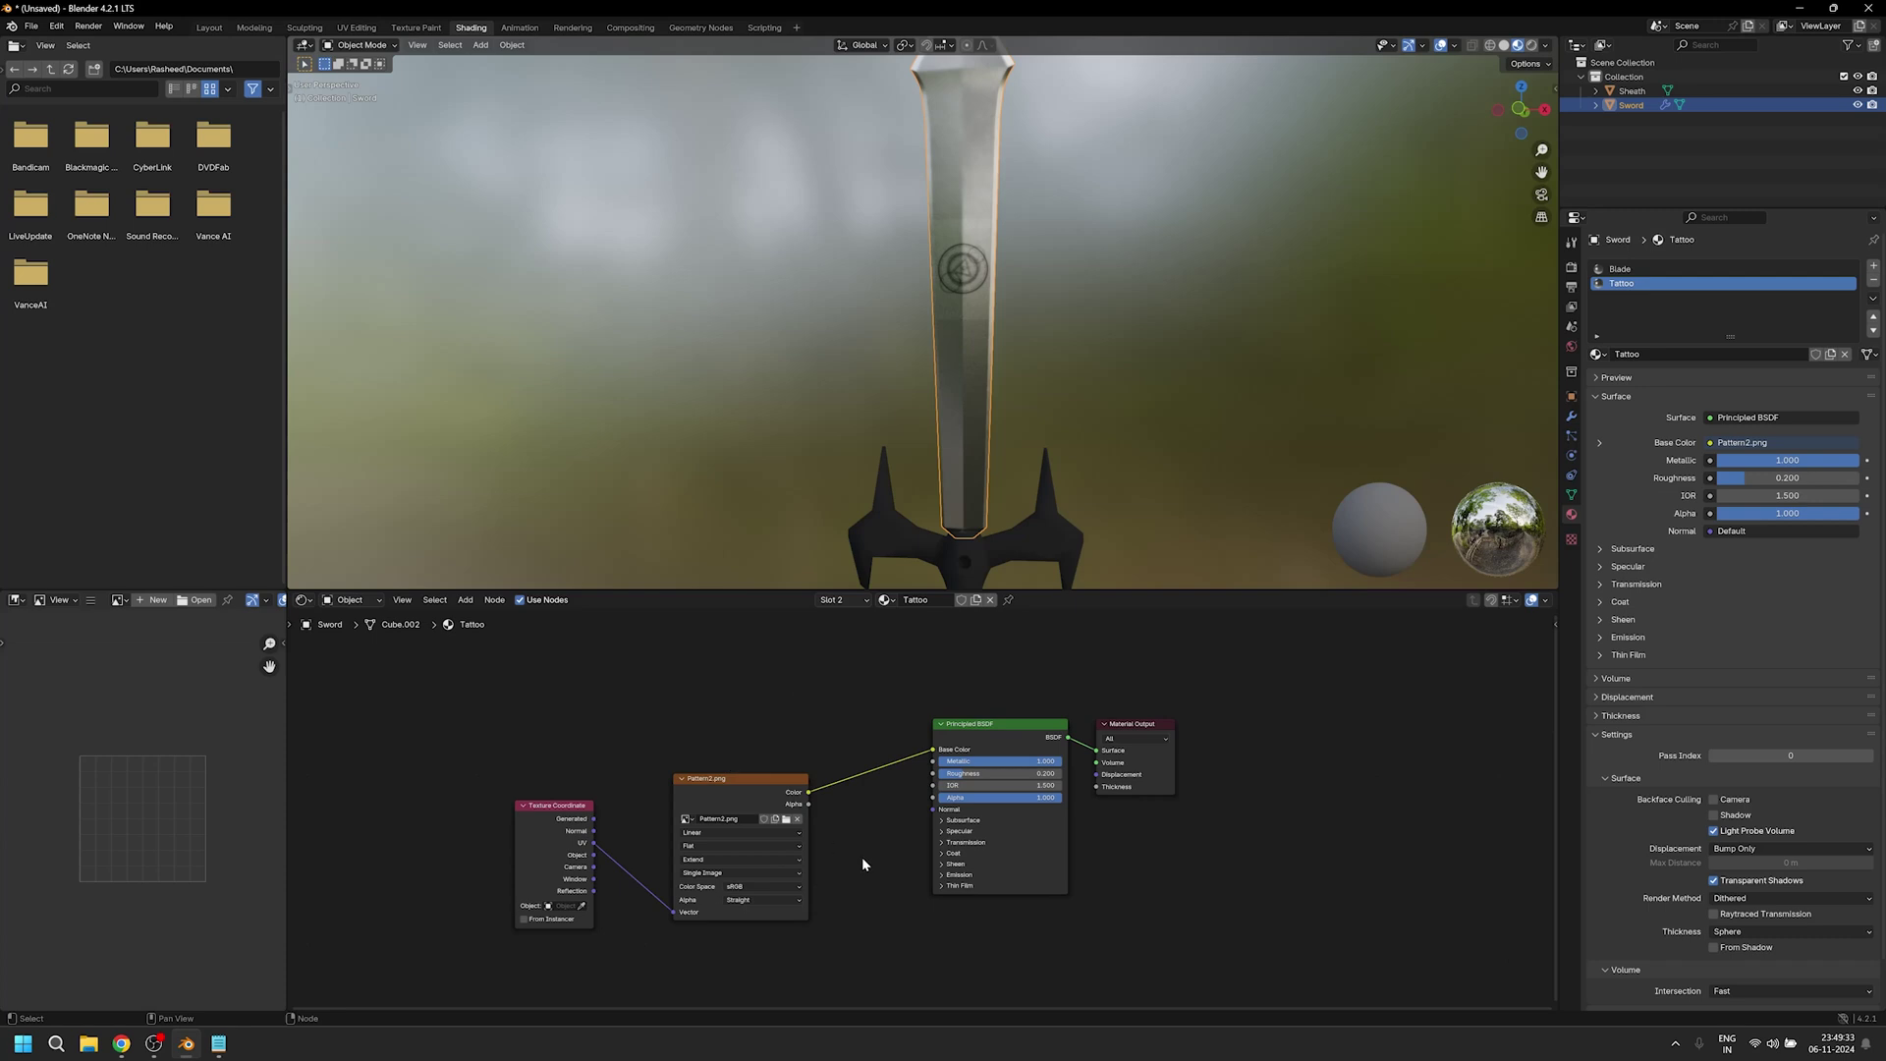
drag(972, 668, 1344, 881)
drag(1000, 724, 1247, 735)
click(933, 682)
Insert a Color Ramp node on the link between Pattern2.png and the Principled BSDF.
key(shift+a)
click(864, 727)
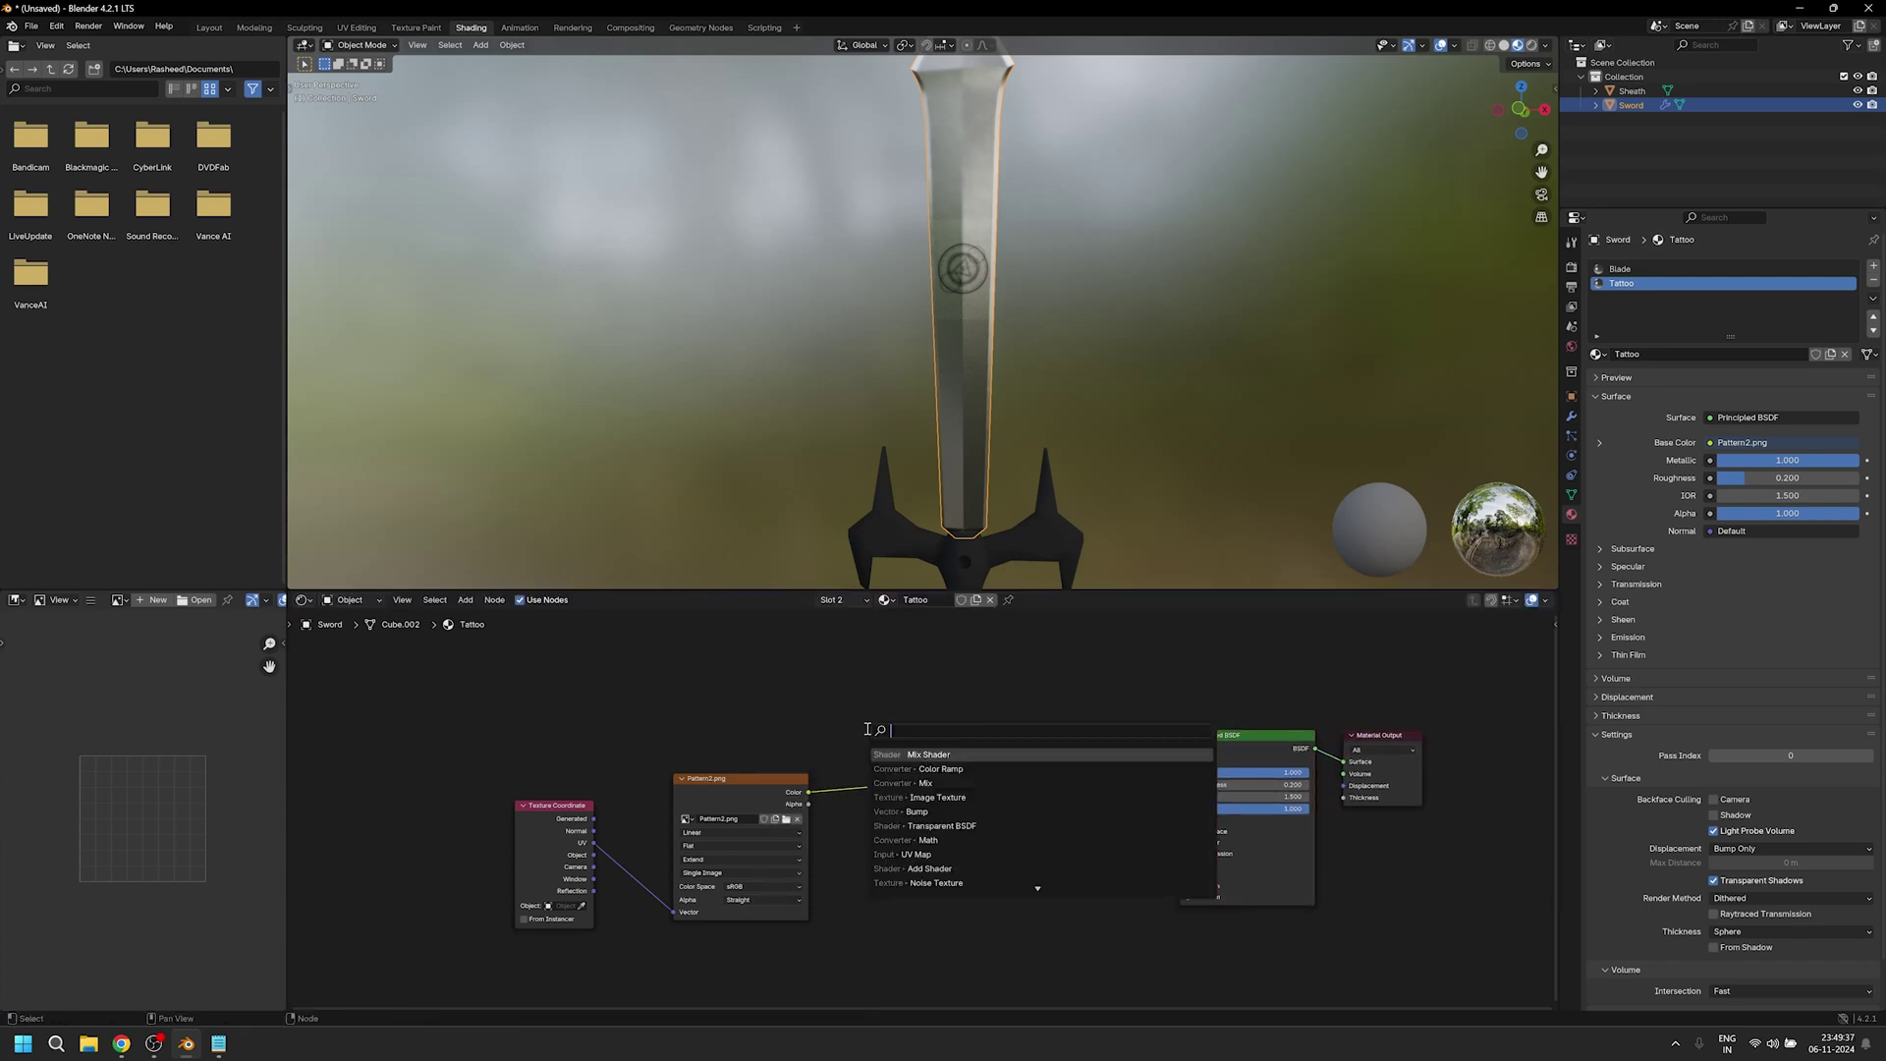
key(Down)
key(Return)
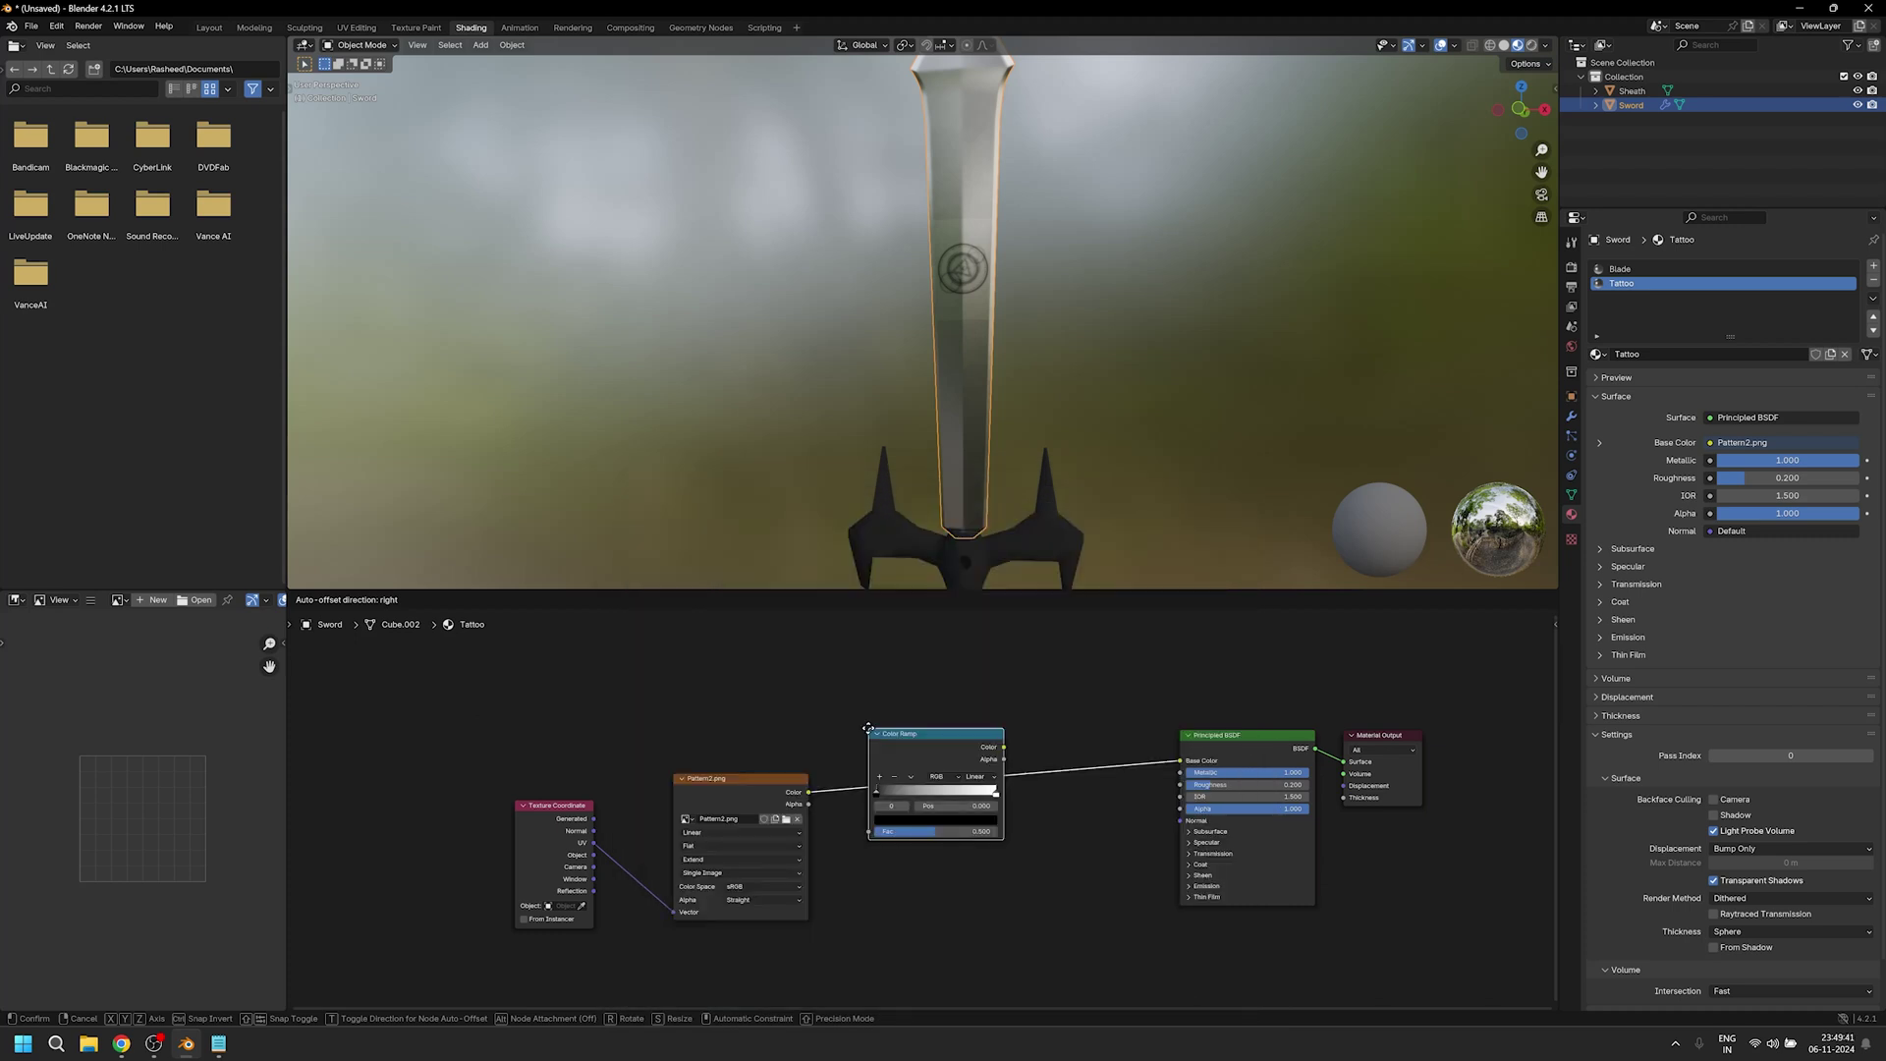
click(868, 728)
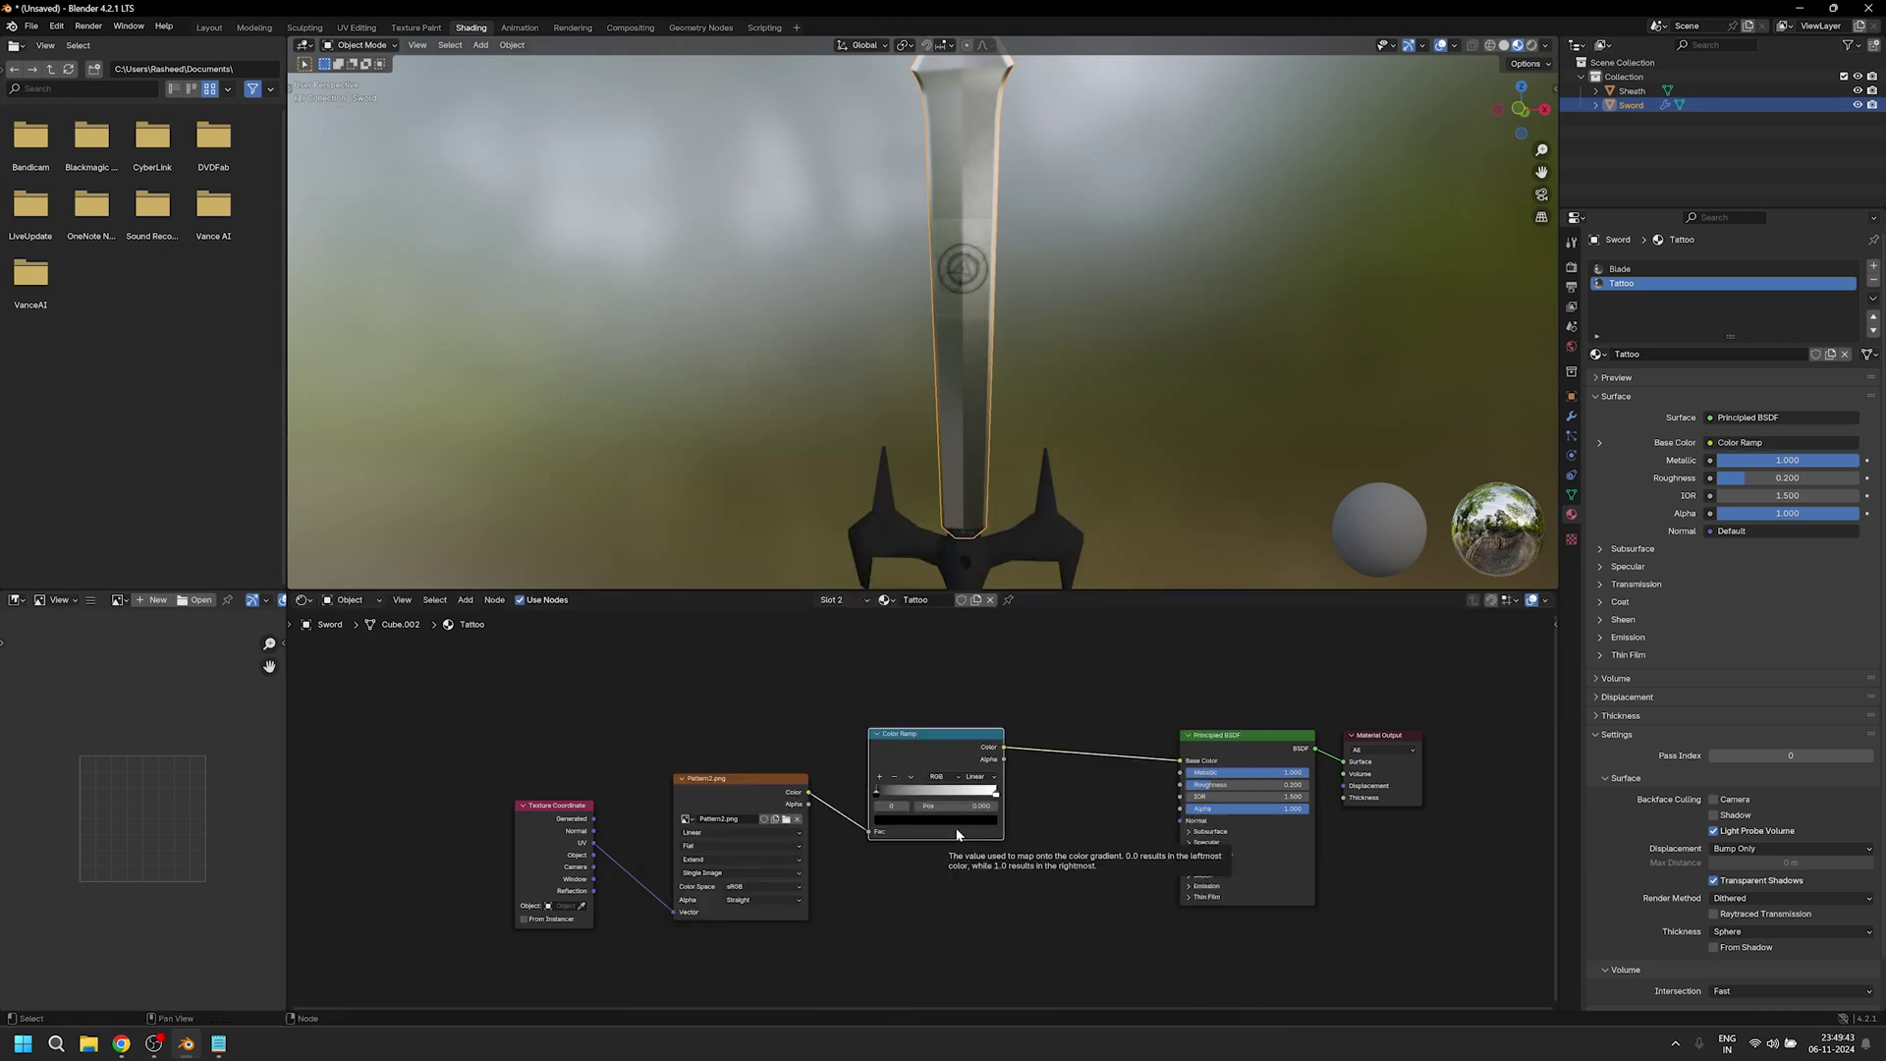
Flip the Color Ramp and move its white stop to 0.934.
scroll(958, 834, up, 3)
click(901, 750)
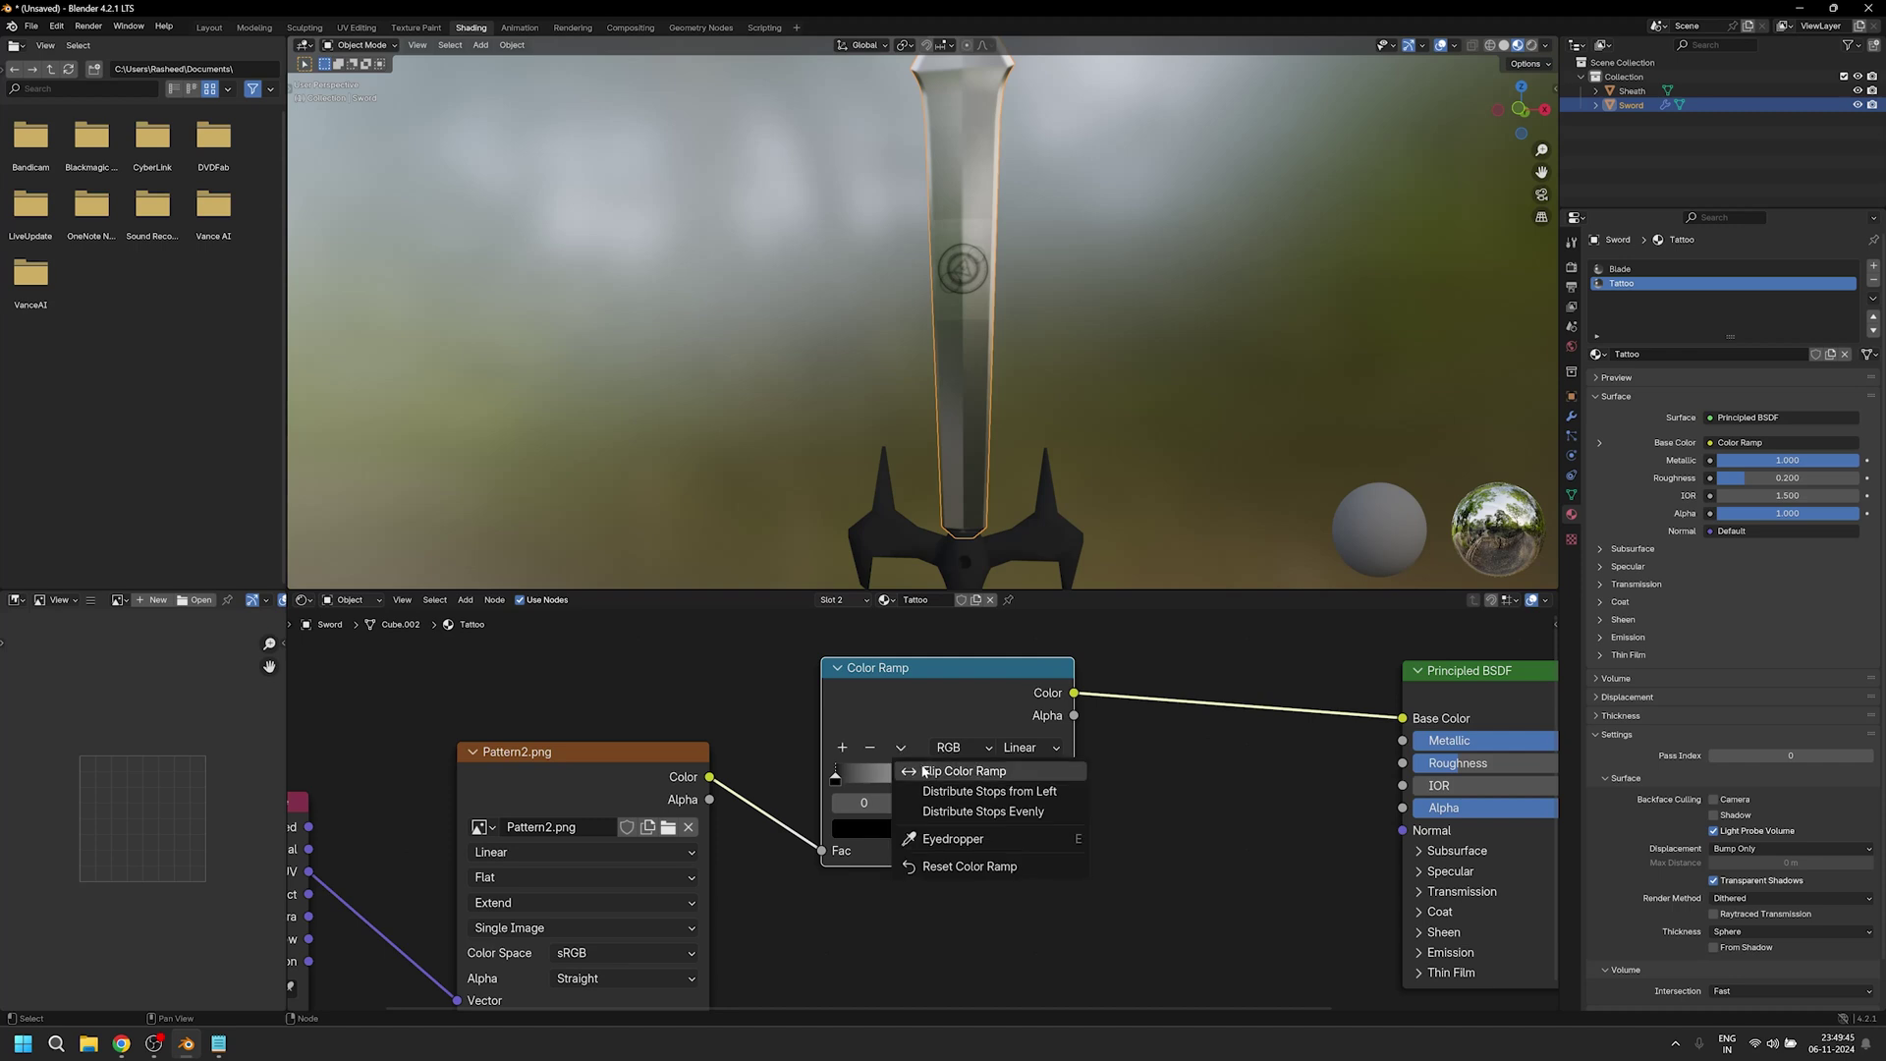
click(914, 772)
drag(1059, 778, 1044, 778)
scroll(1145, 274, up, 8)
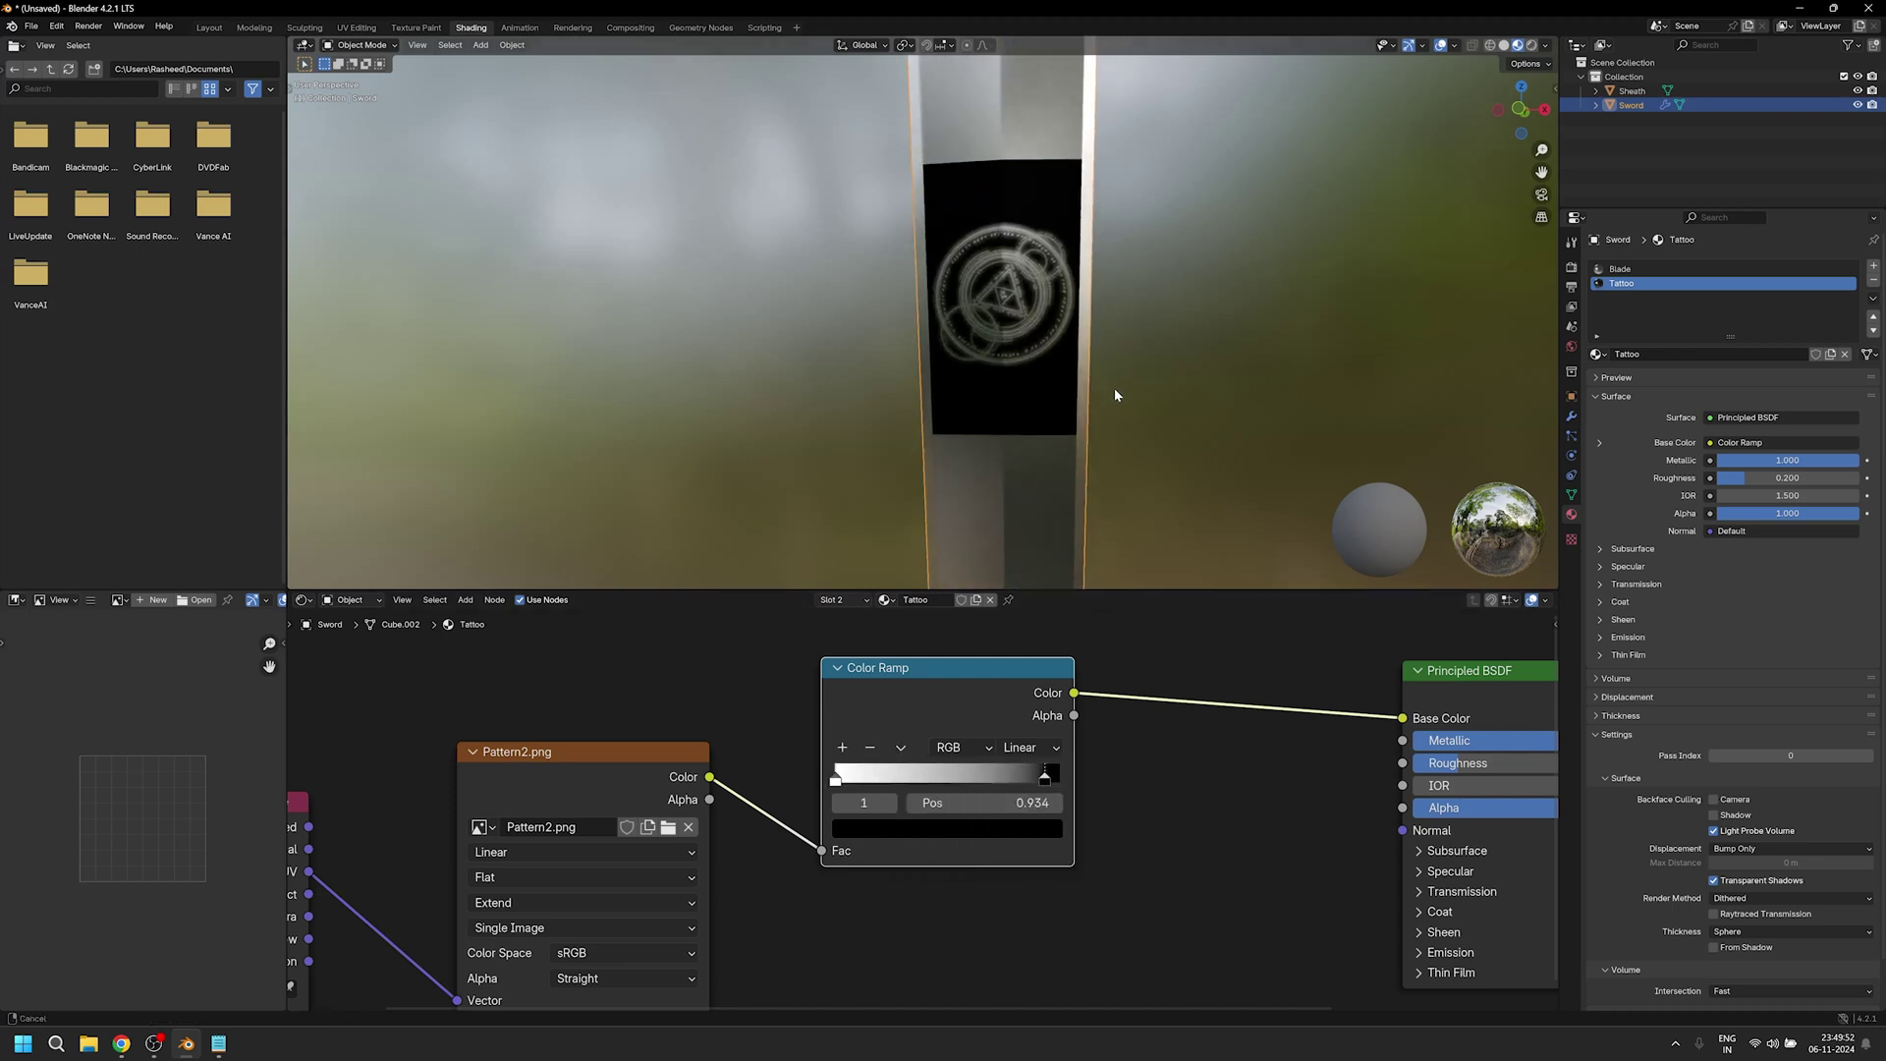
shift+middle_drag(1111, 451, 1051, 340)
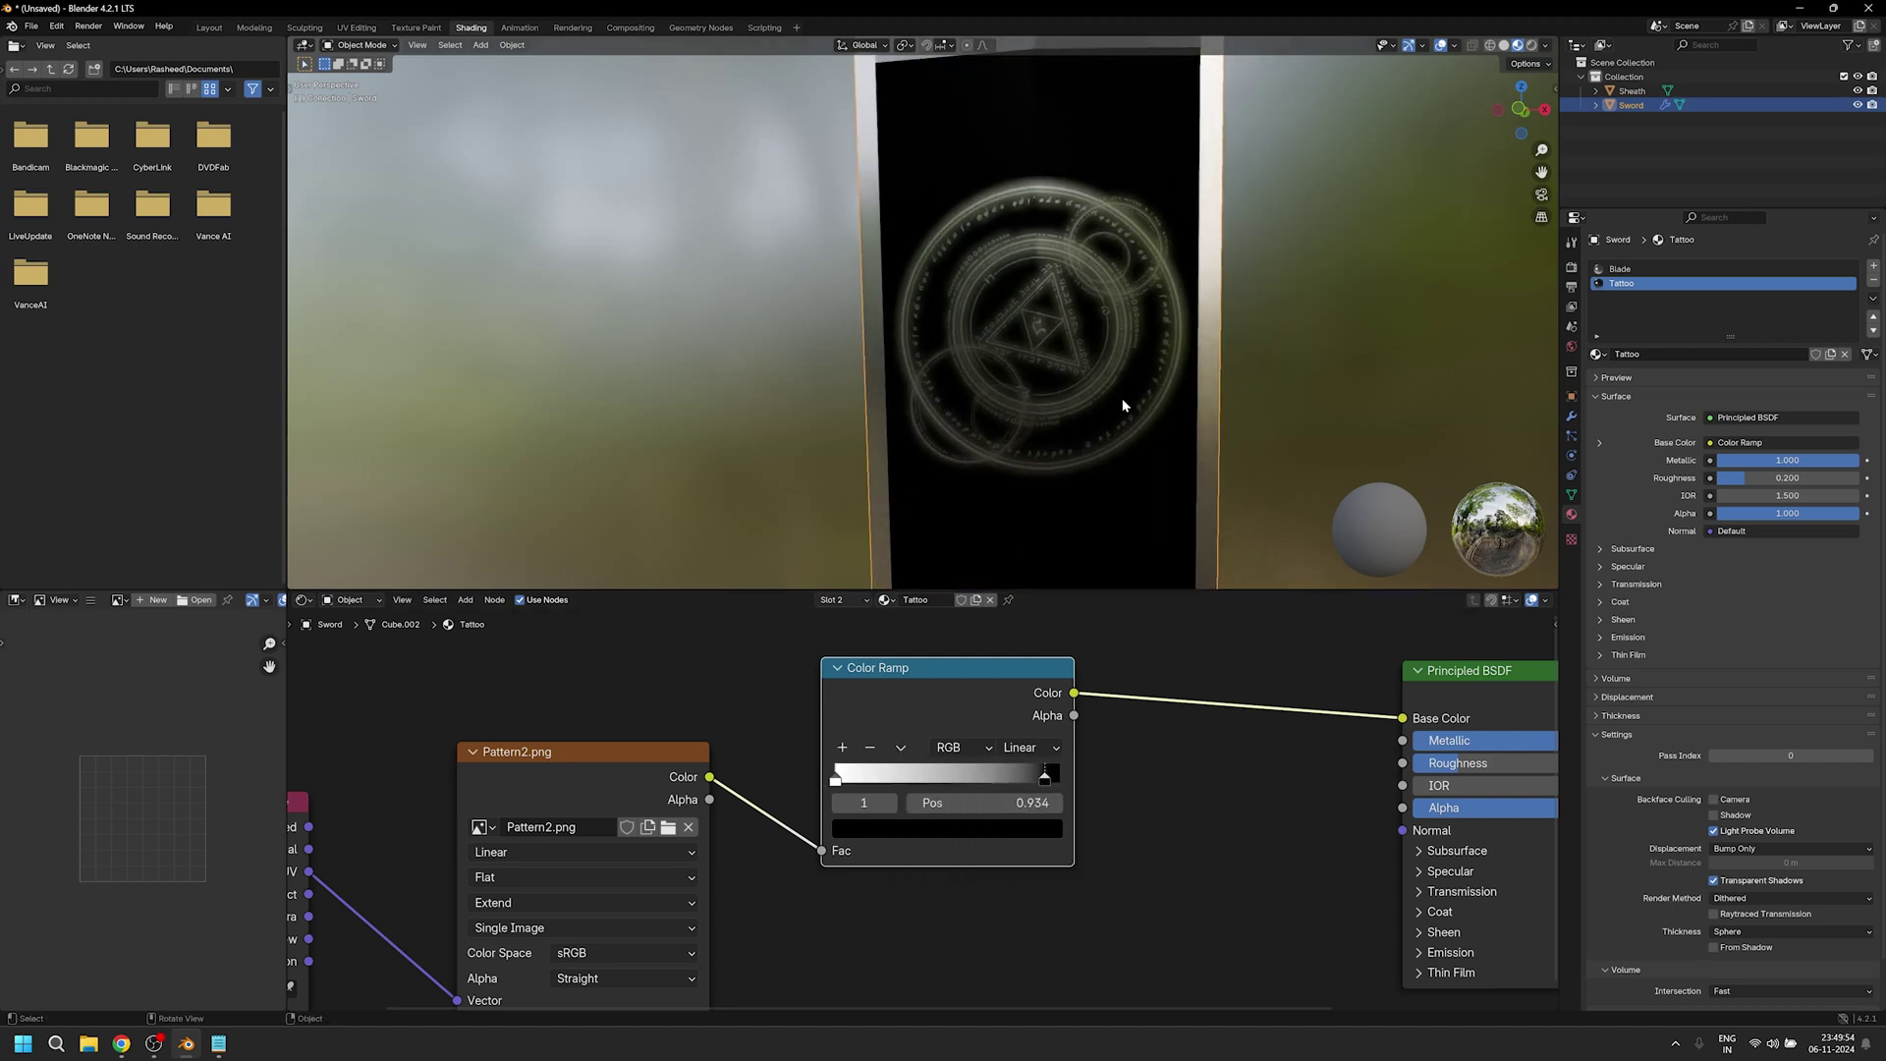
Mix the Principled BSDF with an Emission shader, using the Color Ramp colour as Fac.
scroll(924, 815, down, 3)
drag(886, 753, 946, 831)
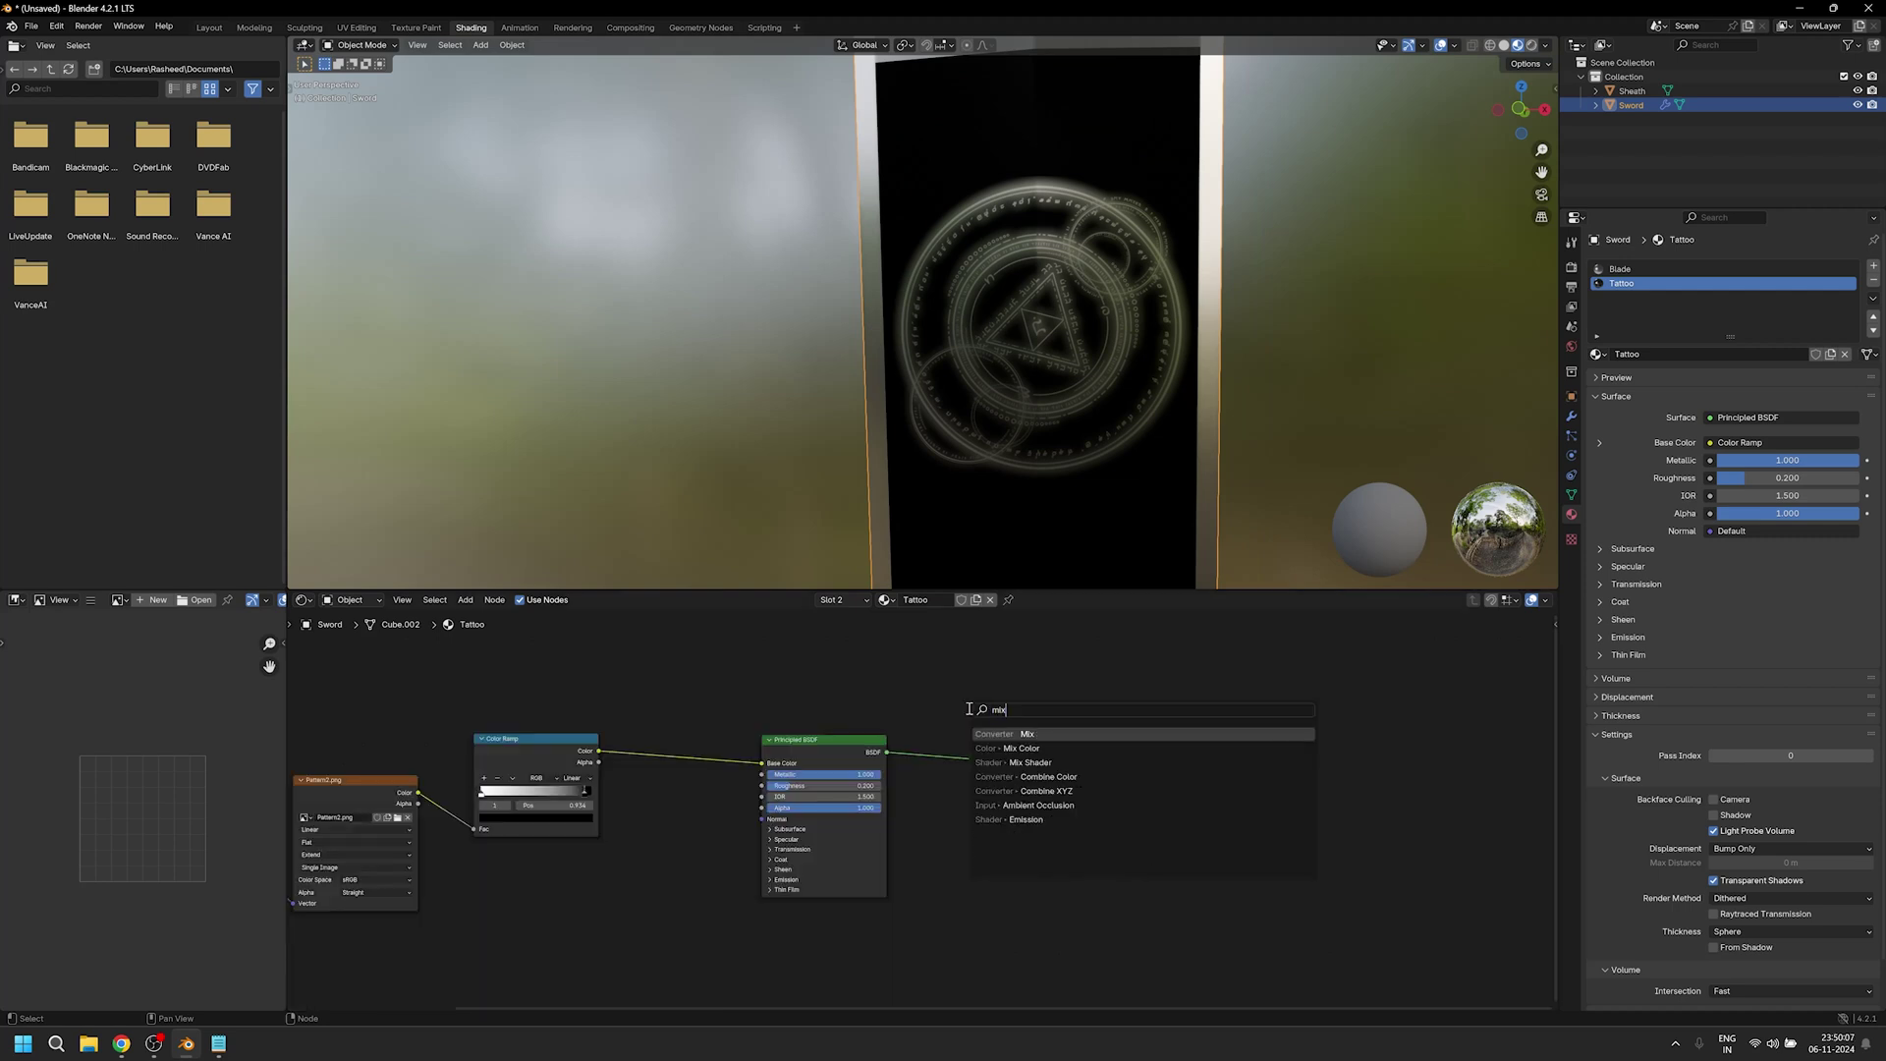
click(1030, 763)
scroll(1024, 758, up, 1)
key(Return)
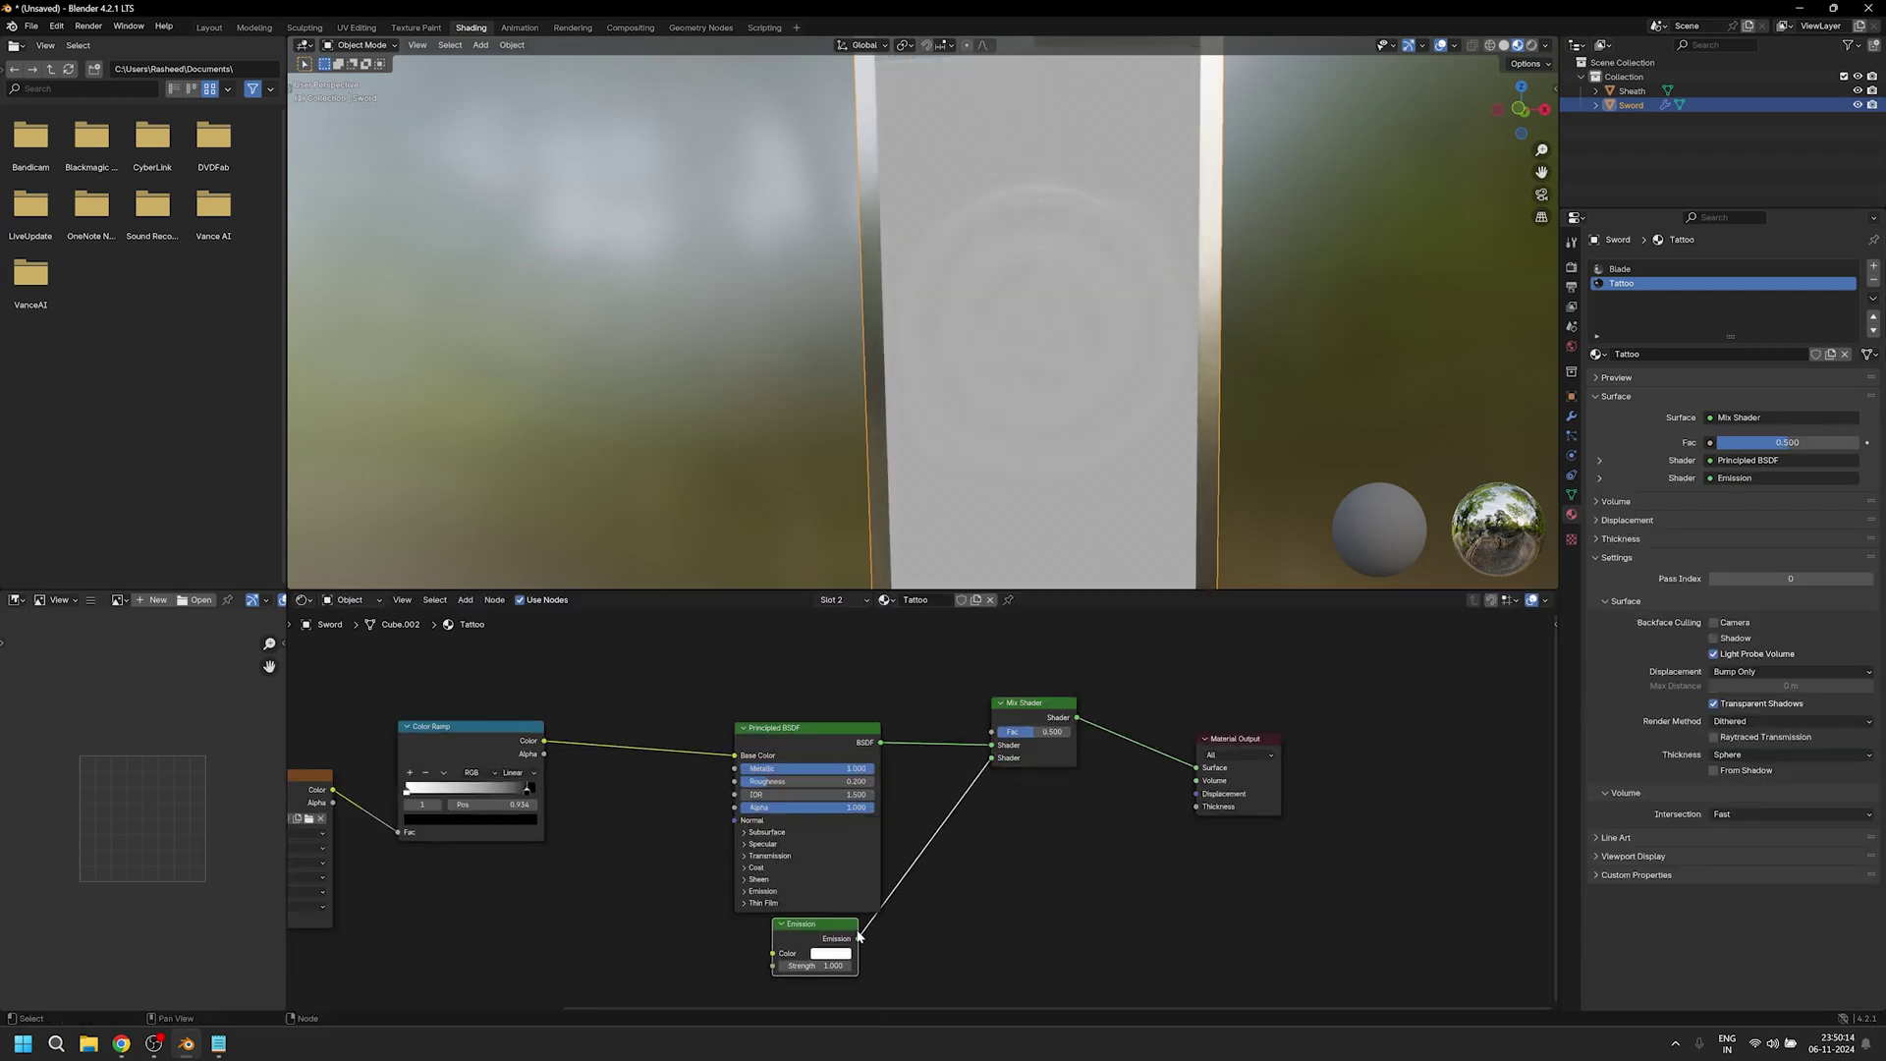
drag(619, 699, 991, 732)
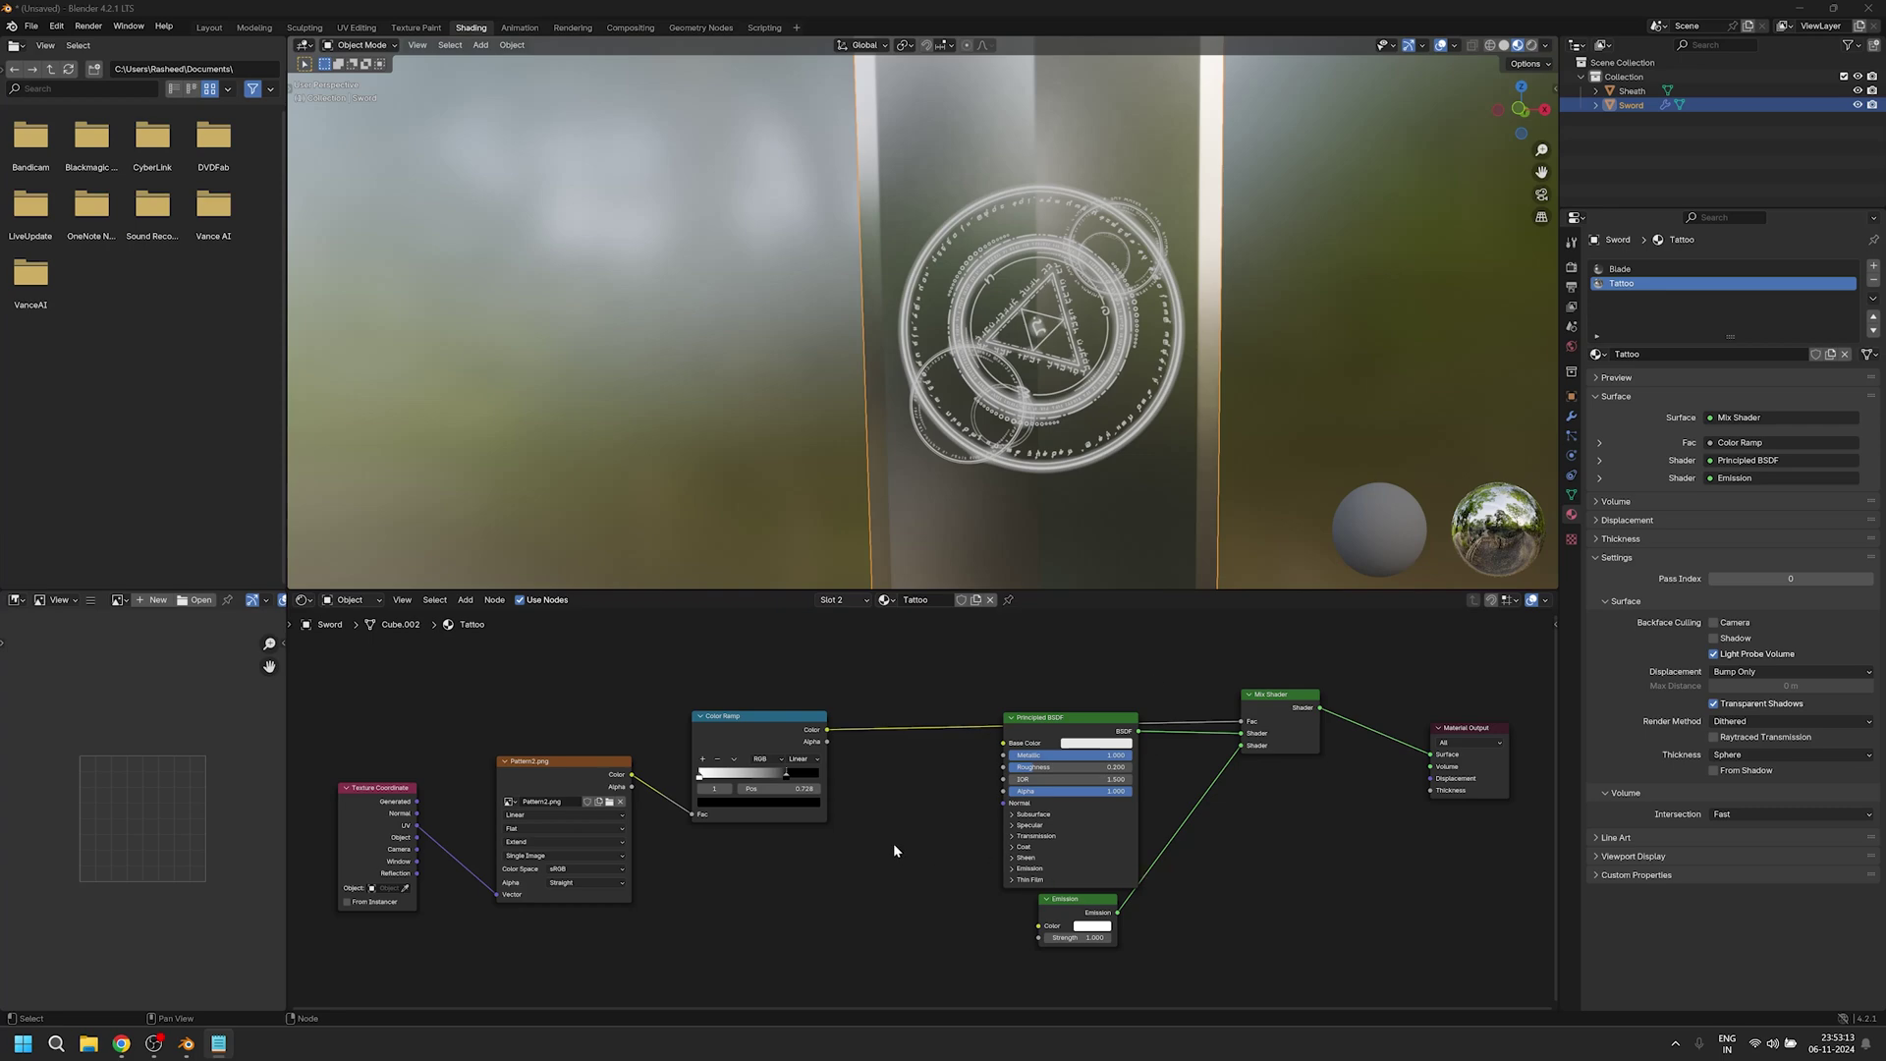
Swap Pattern2.png for all Pattern Sequence frames, enable Auto Refresh, and play the animation.
click(651, 815)
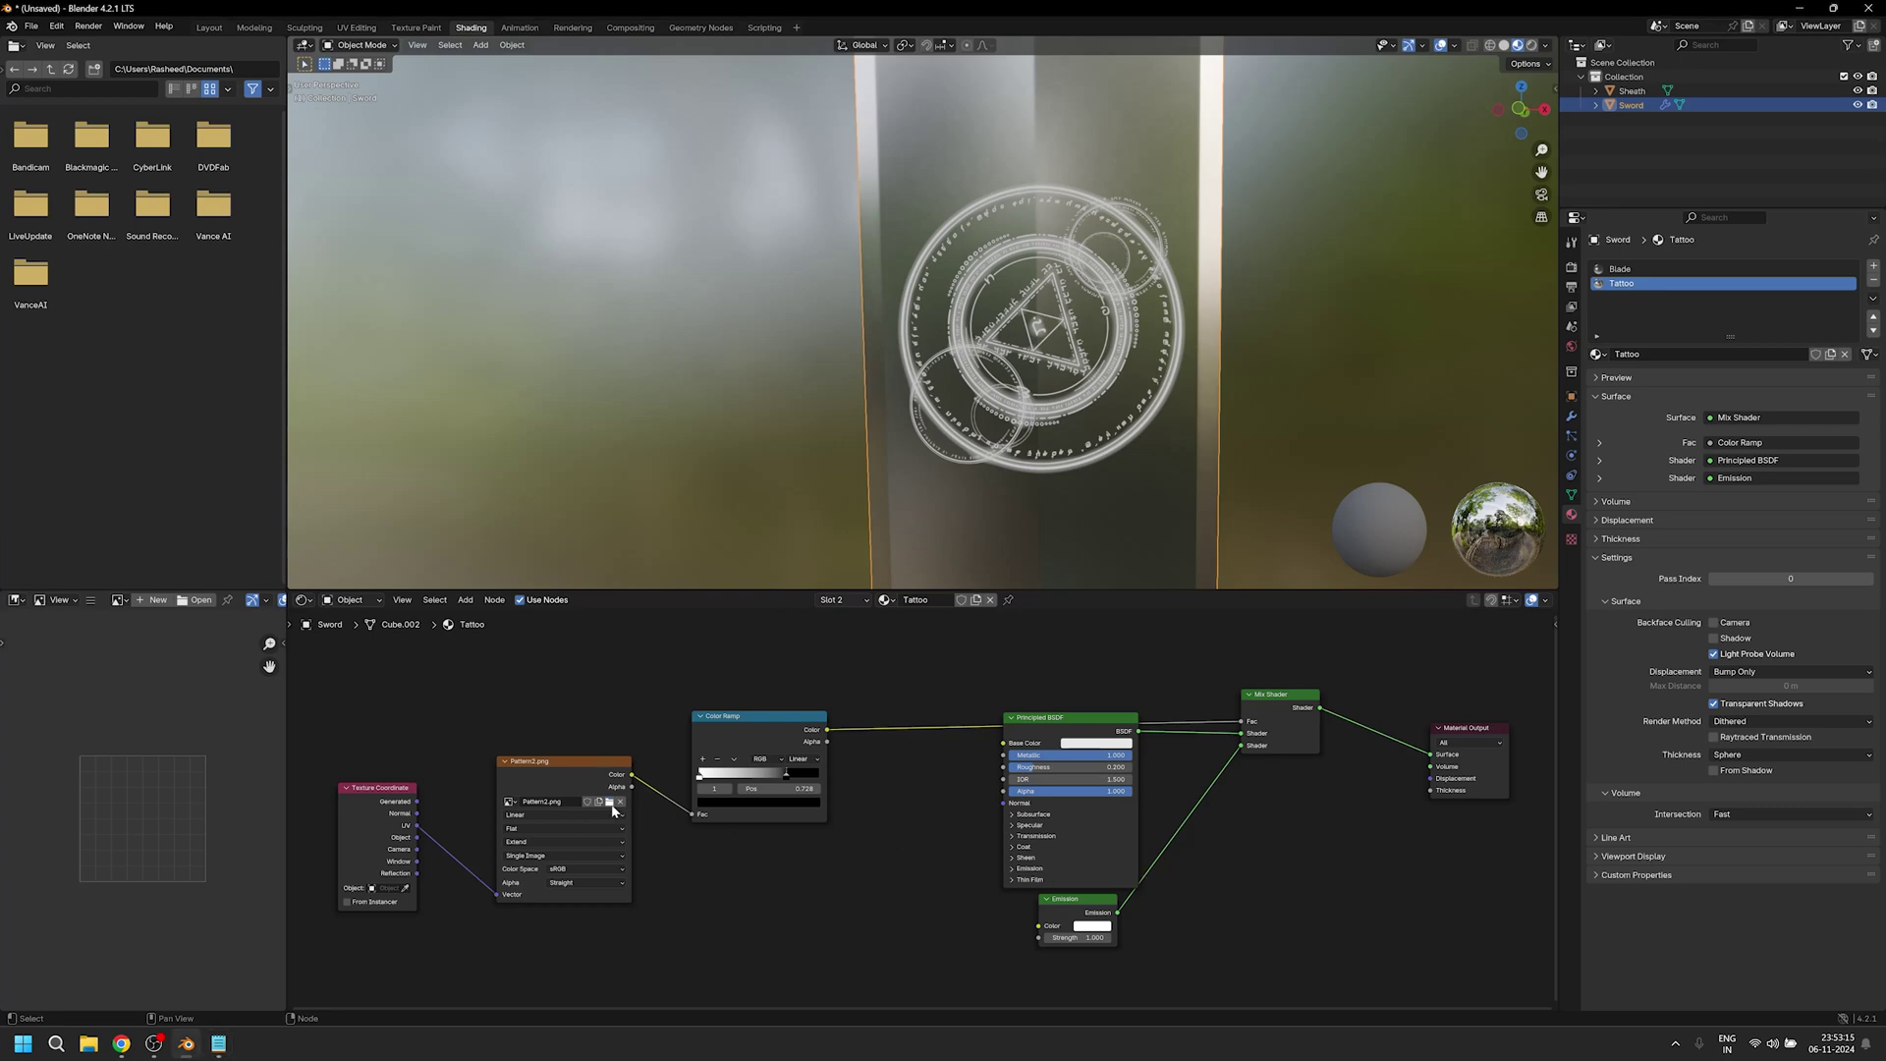
click(610, 802)
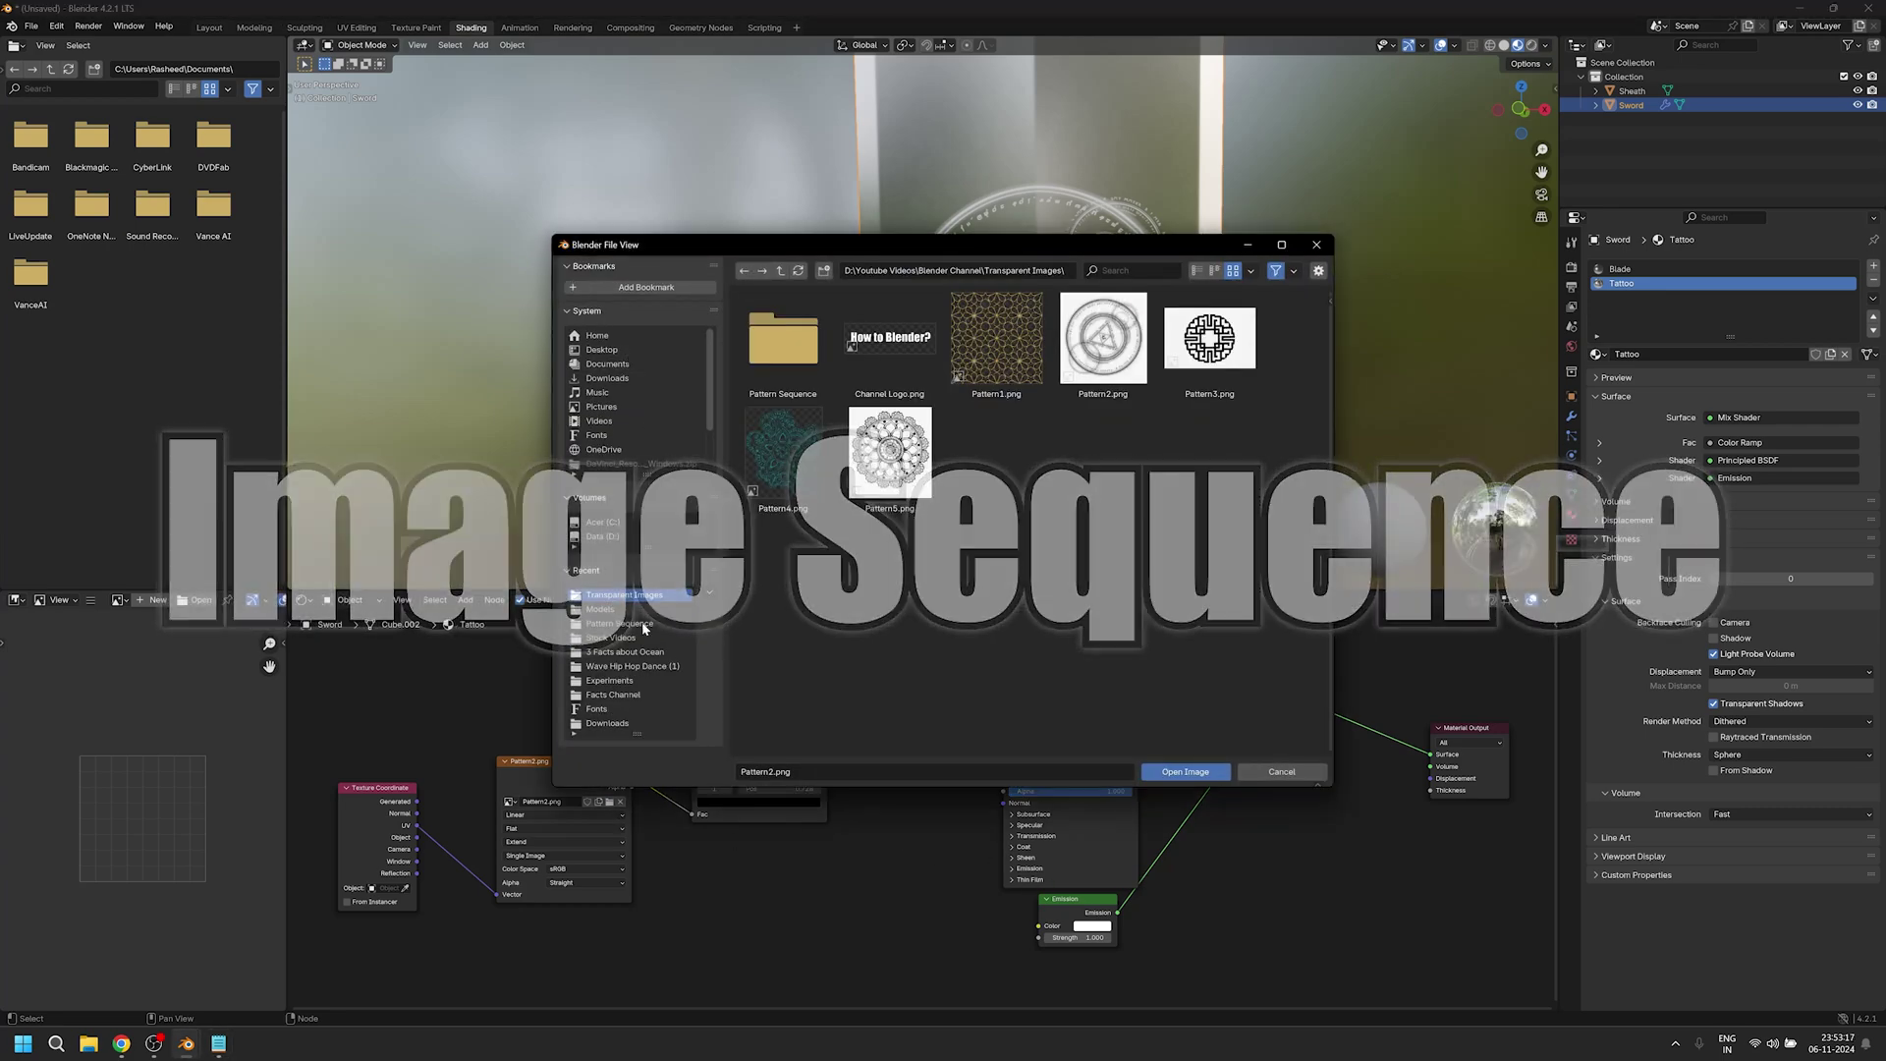
click(628, 624)
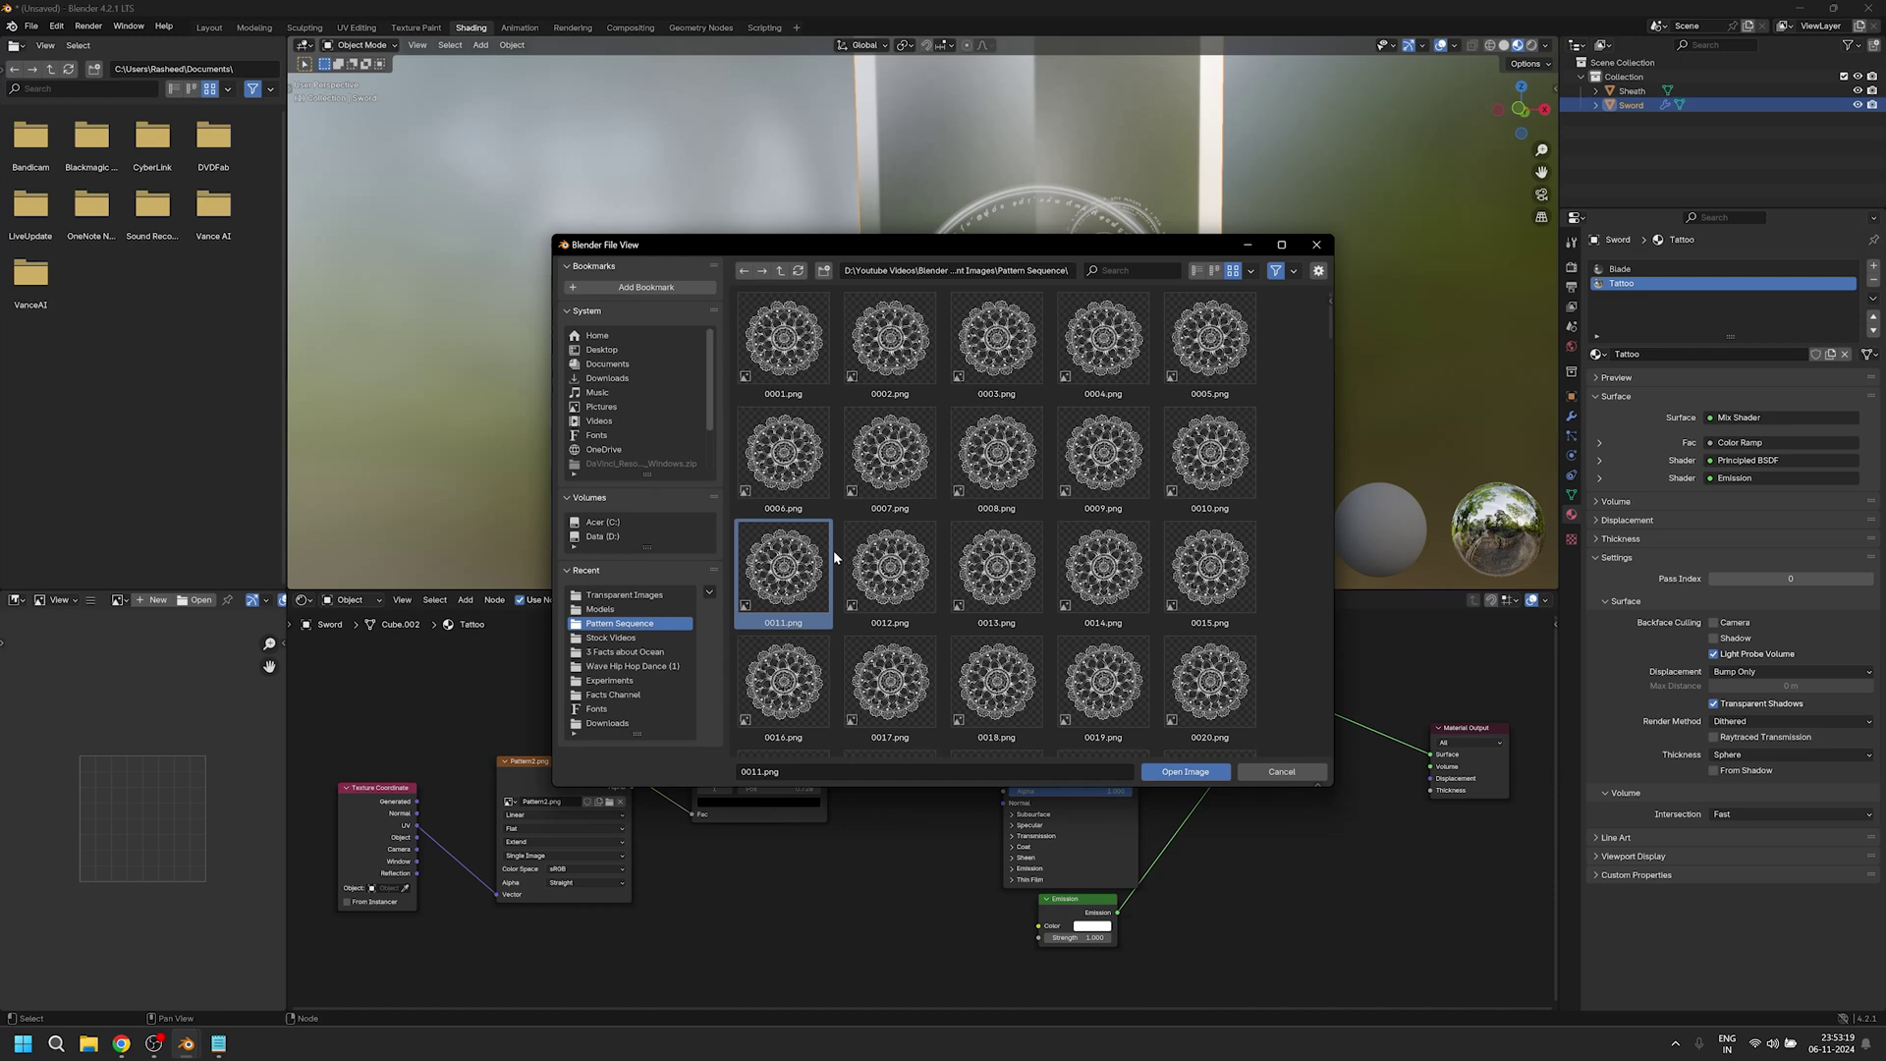
key(a)
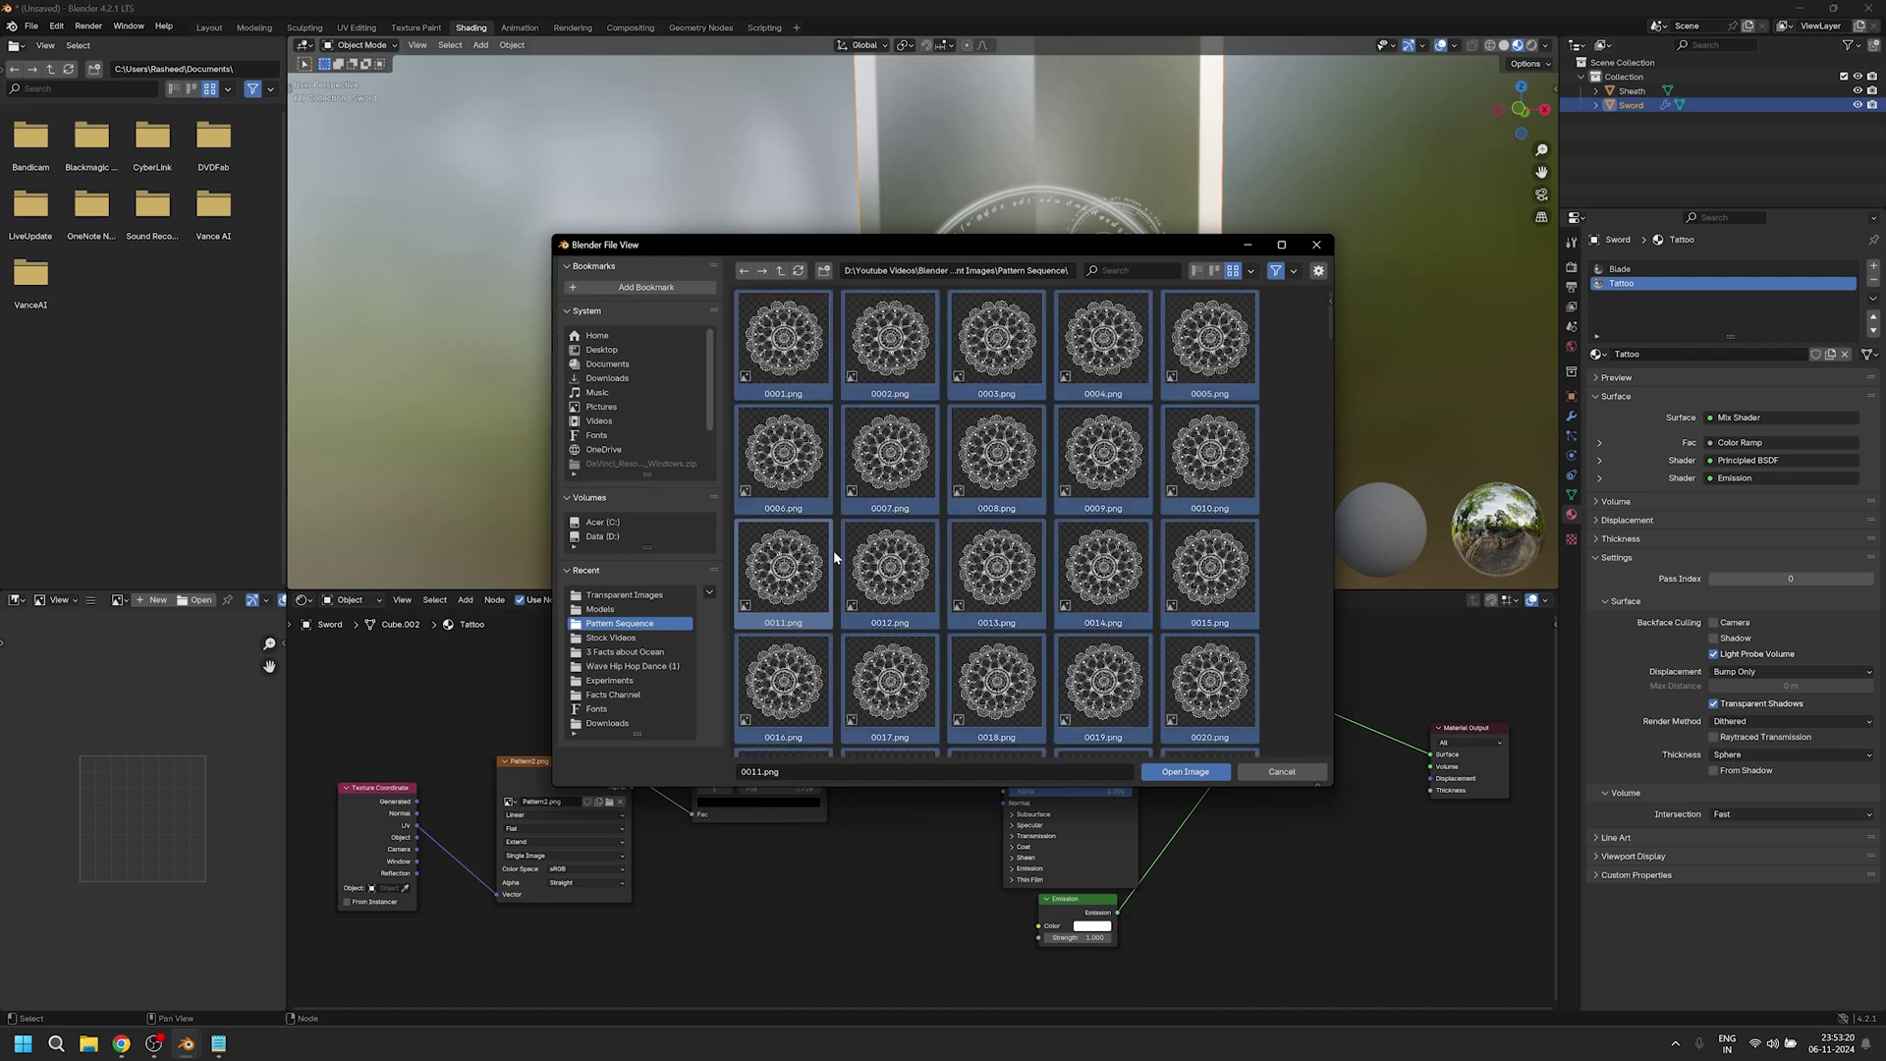
click(1203, 774)
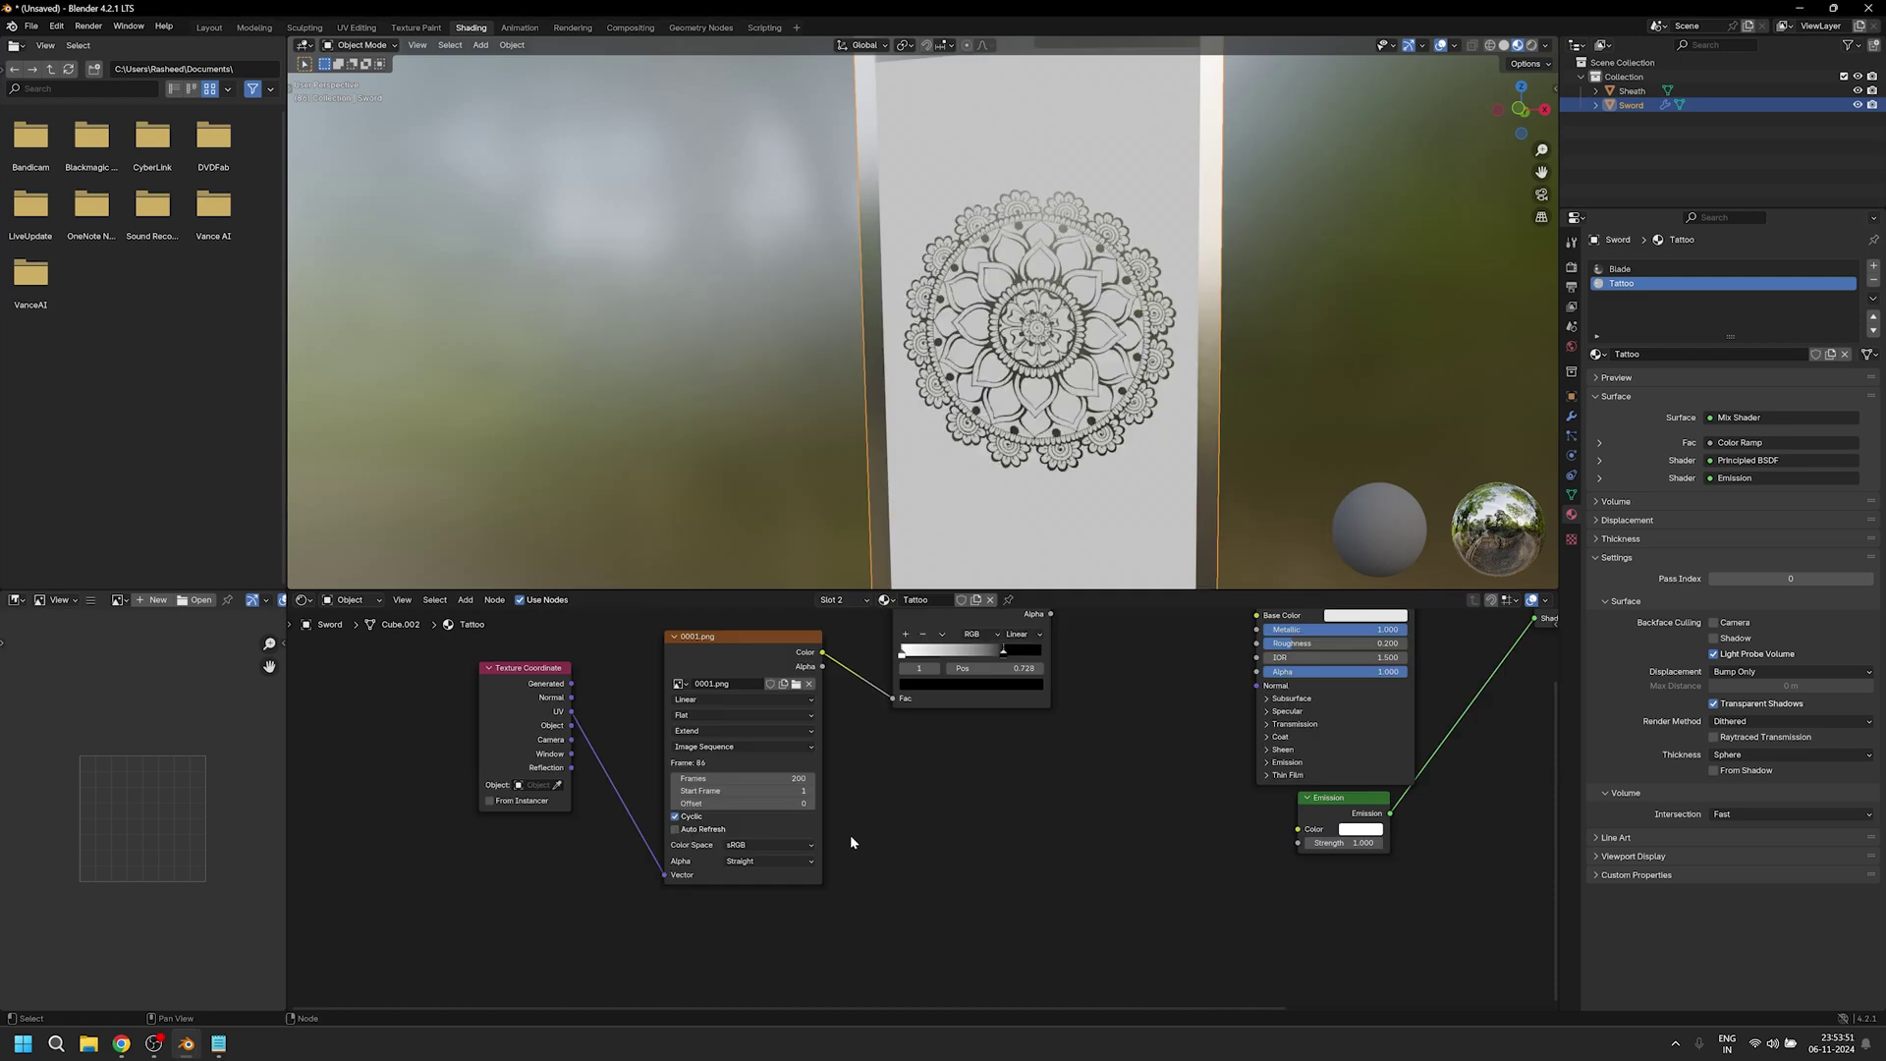
click(676, 830)
key(space)
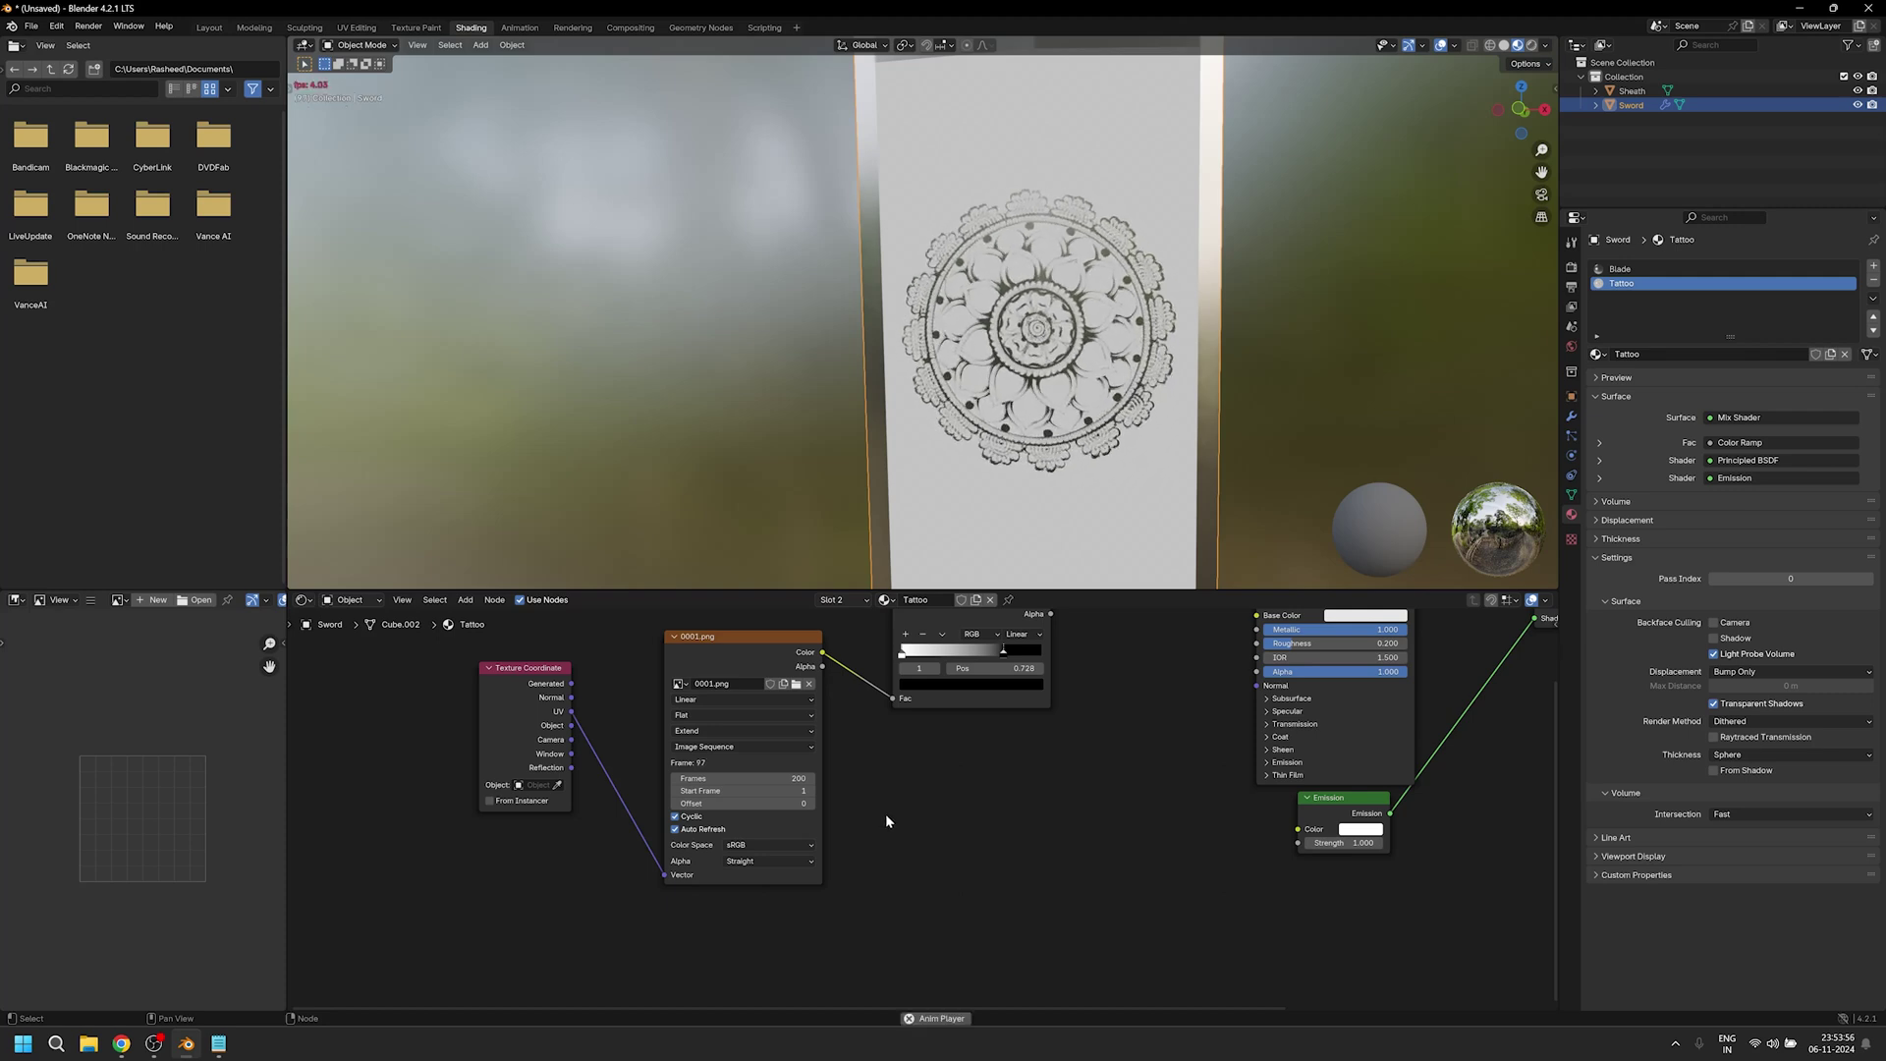